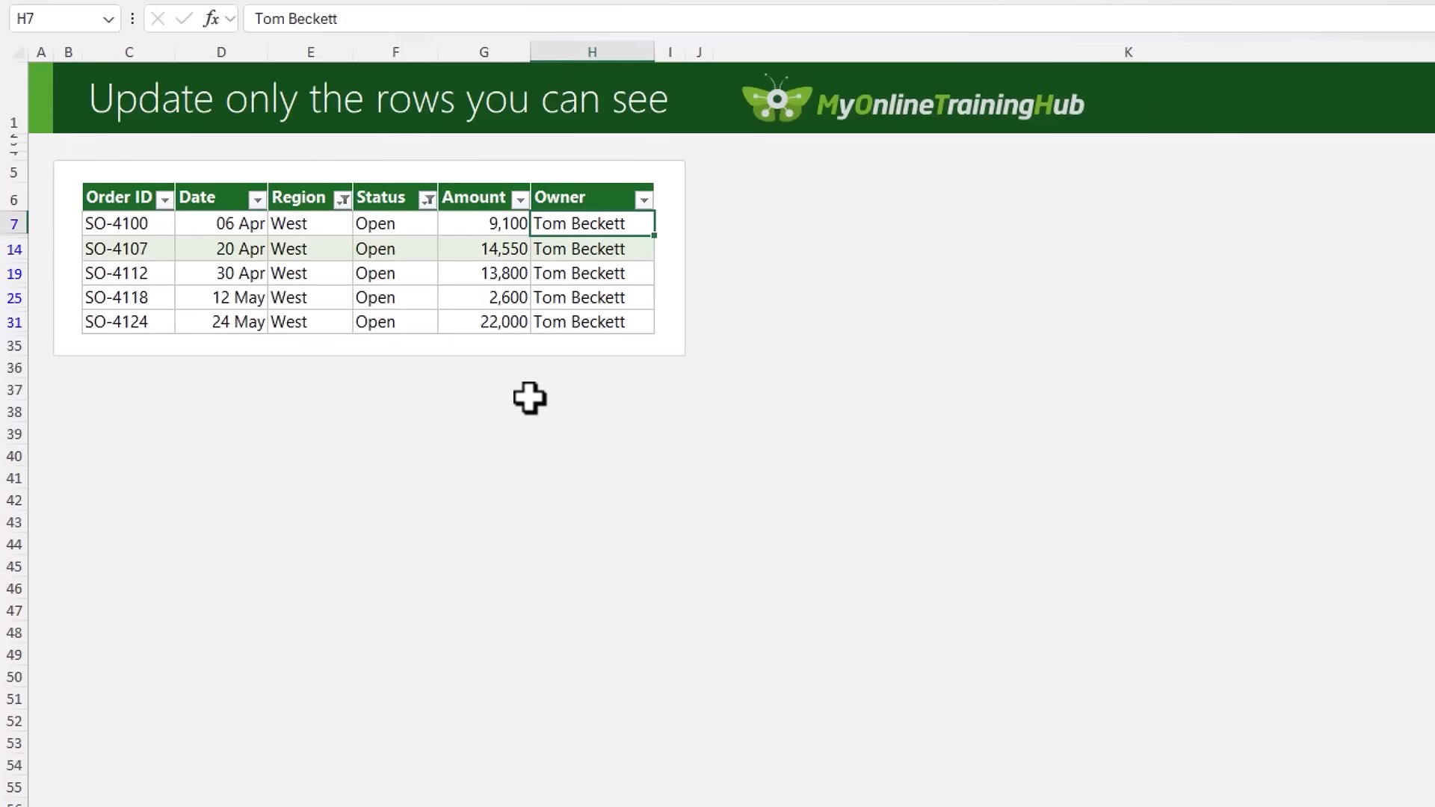
Step: Enter the new owner's full name in only the visible Owner cells of the filtered table, and clear the filters
{"action": "left_click_drag", "start_coordinate": [630, 233], "coordinate": [632, 321]}
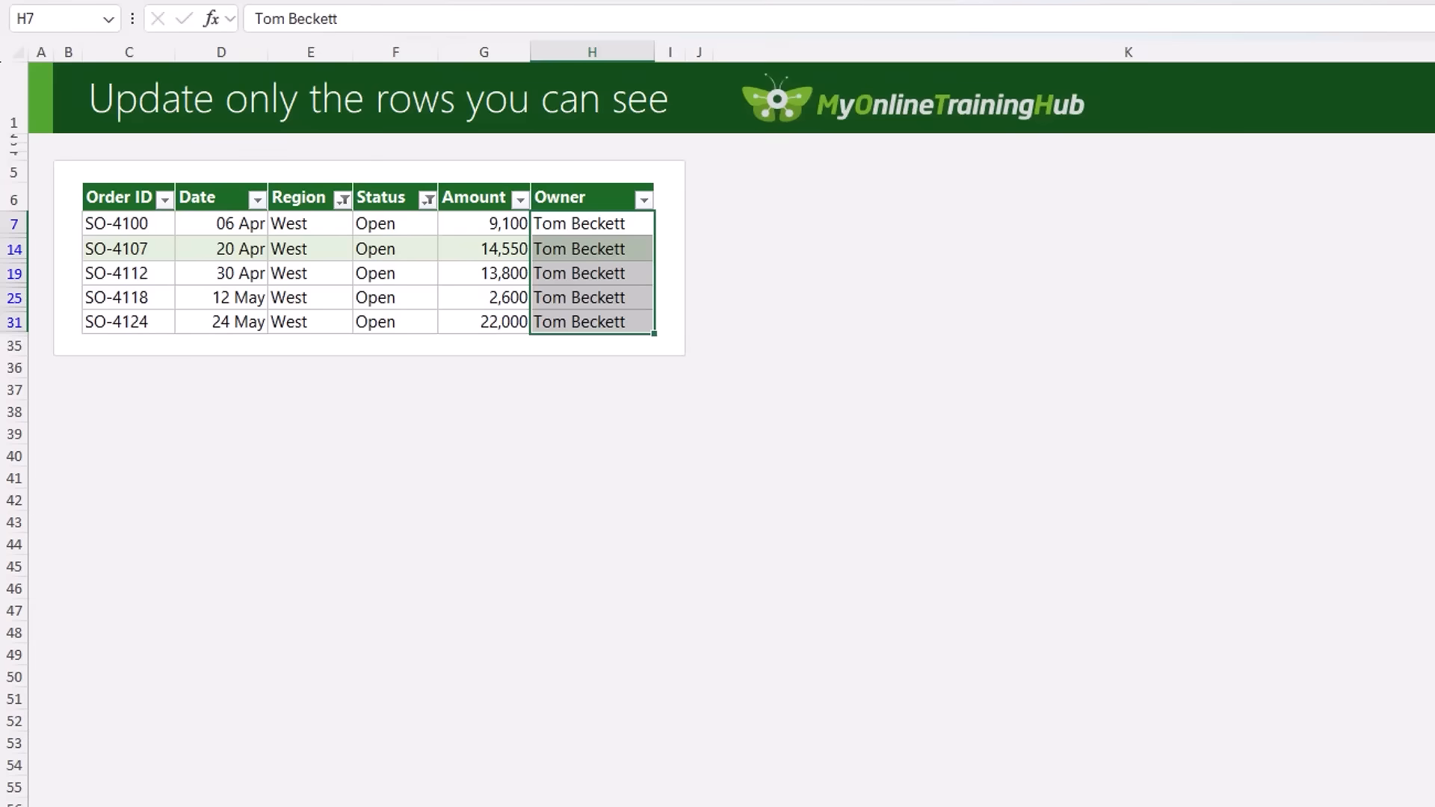
{"action": "key", "text": "alt+semicolon"}
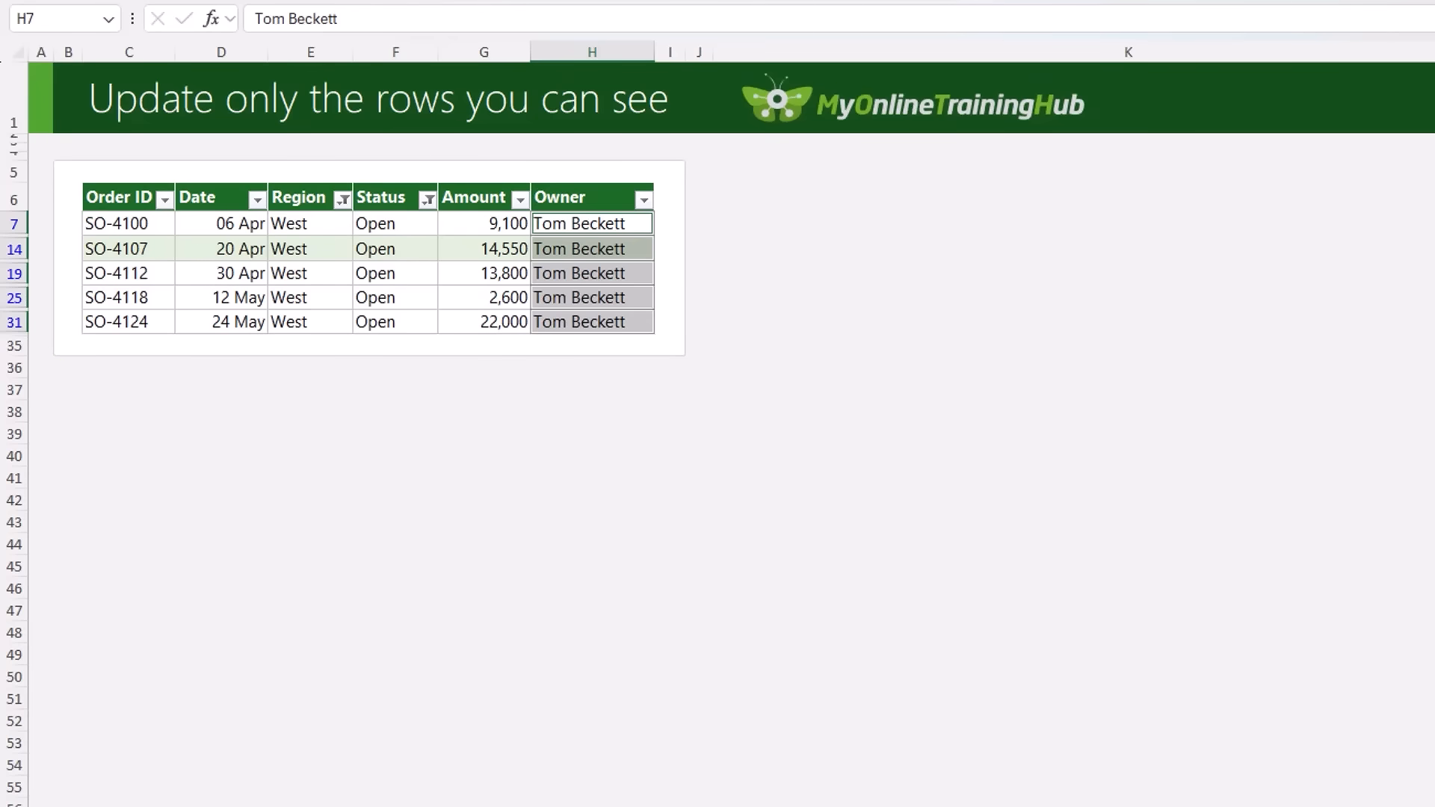
{"action": "type", "text": "Mia Jones"}
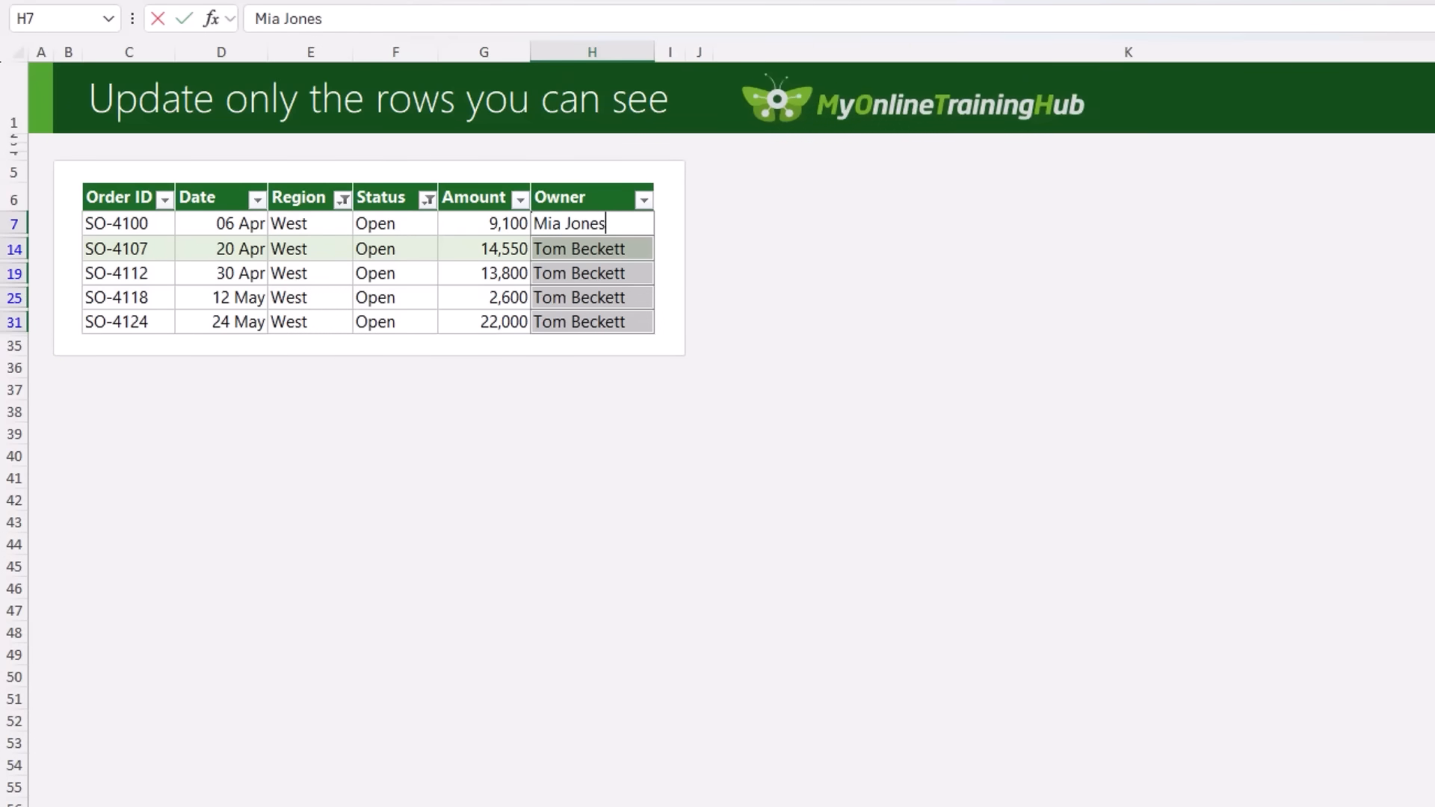
{"action": "key", "text": "ctrl+Return"}
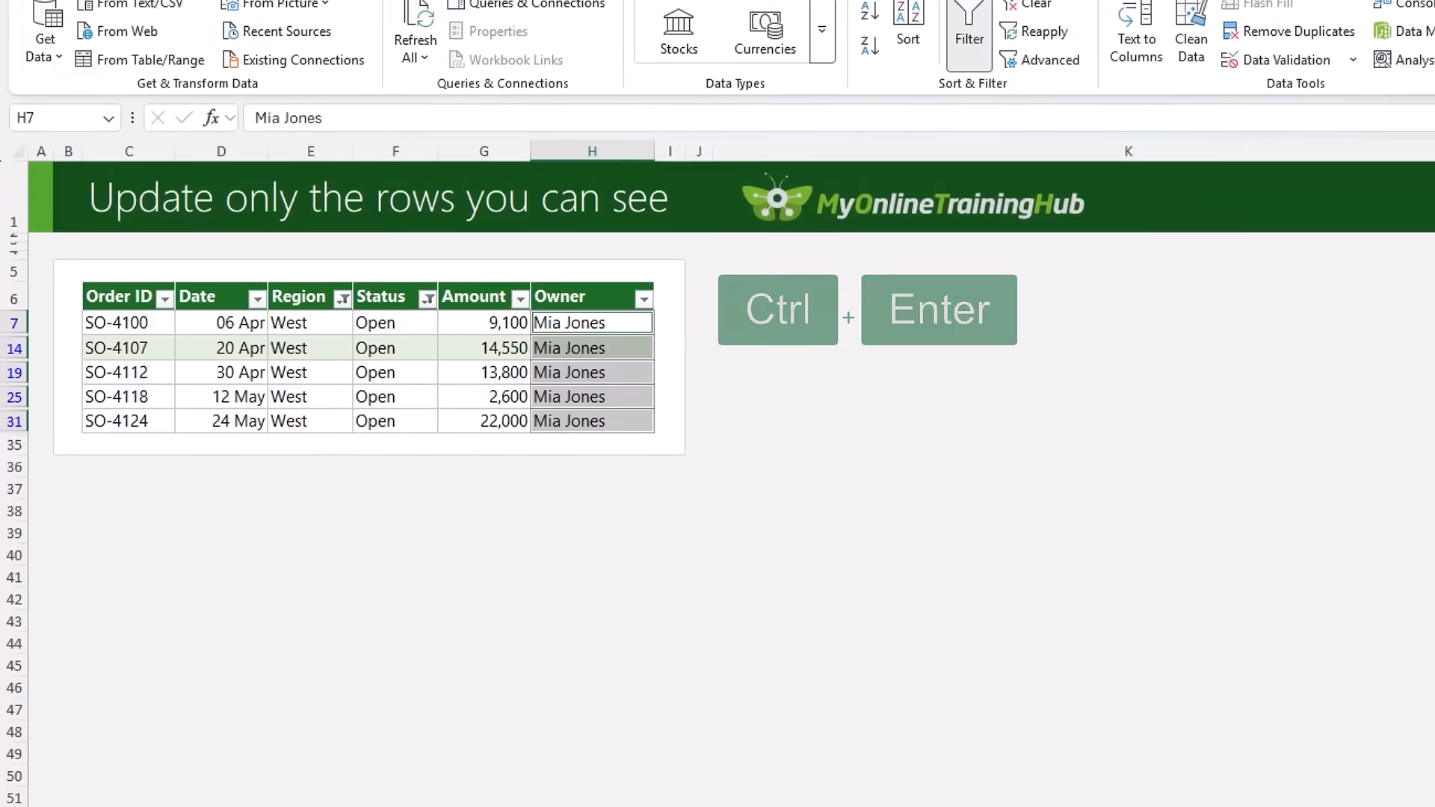
{"action": "left_click", "coordinate": [1046, 7]}
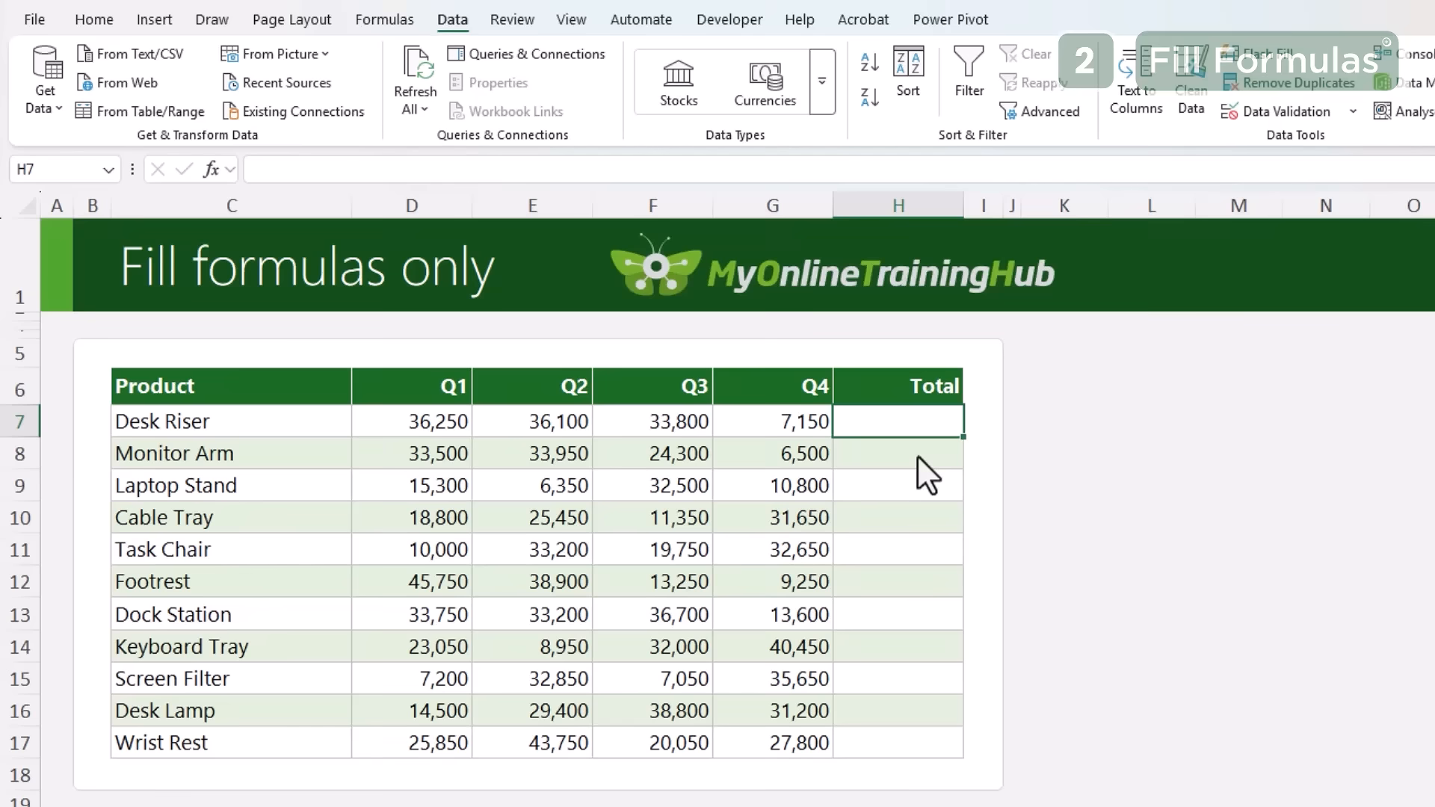
Step: Enter =SUM(D7:G7) as the Desk Riser total in H7 of the Fill formulas only sheet
{"action": "type", "text": "=sum("}
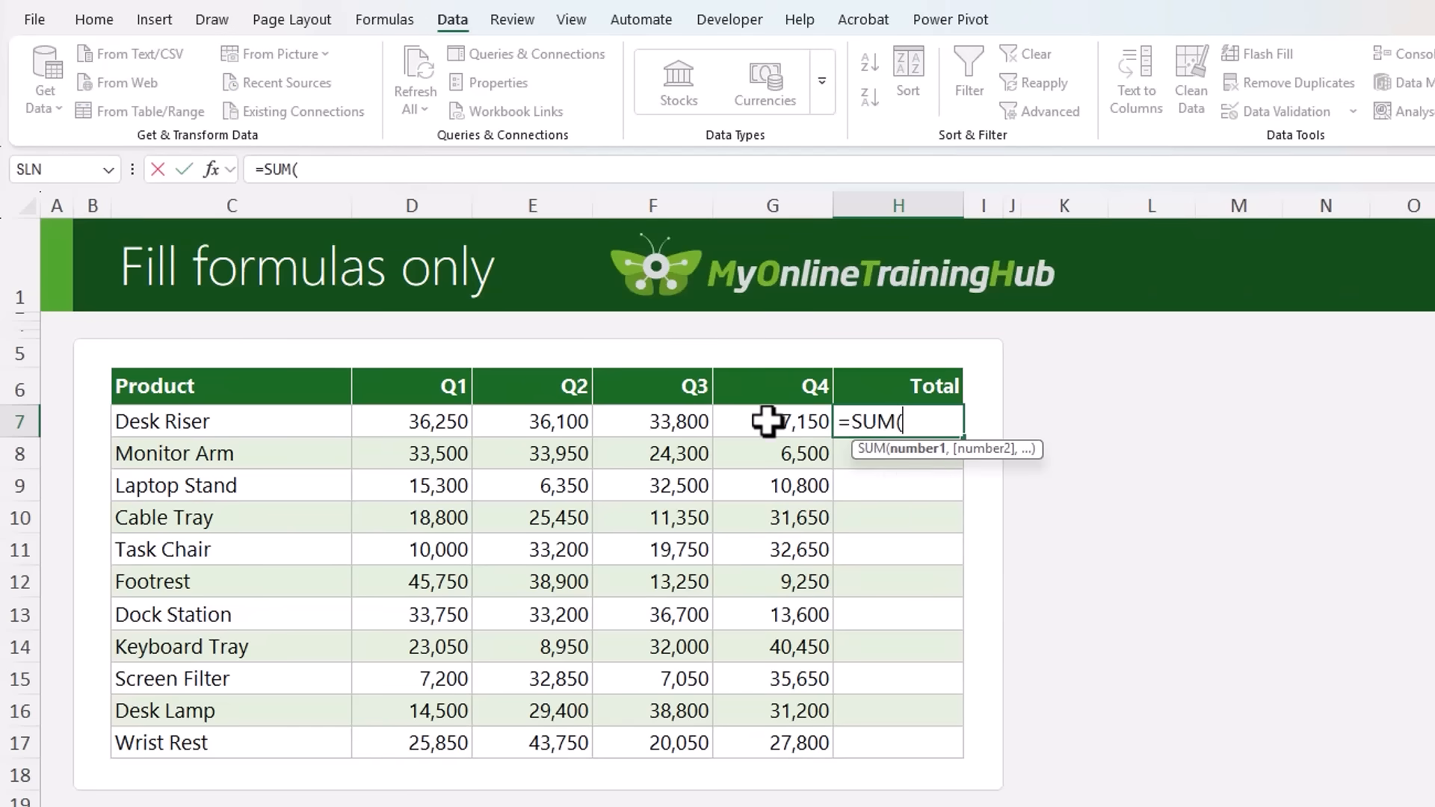
{"action": "left_click_drag", "start_coordinate": [769, 419], "coordinate": [472, 420]}
{"action": "key", "text": "ctrl+Return"}
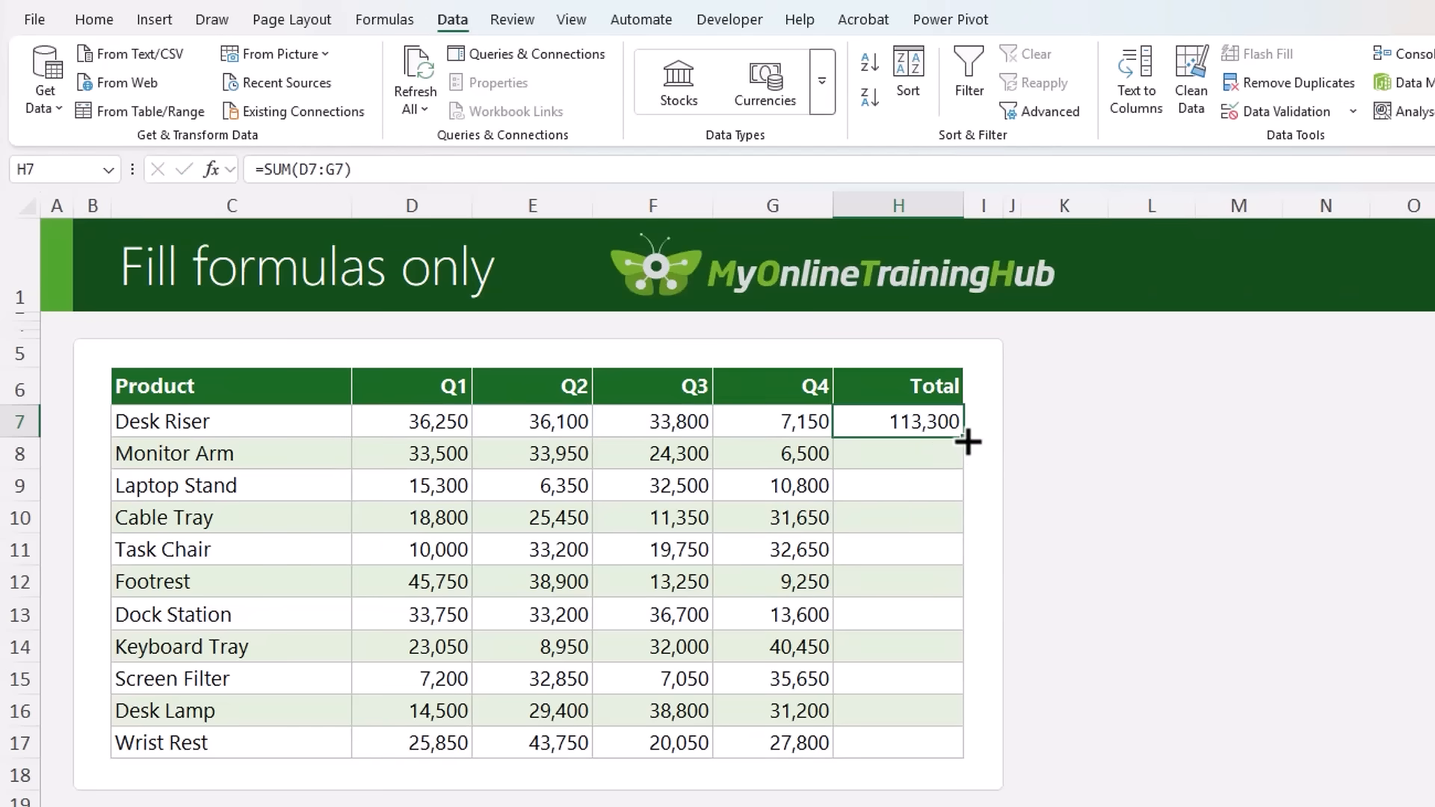
Step: Try filling the H7 formula down to row 17, first as a normal fill and again without formatting, undoing each fill
{"action": "double_click", "coordinate": [965, 439]}
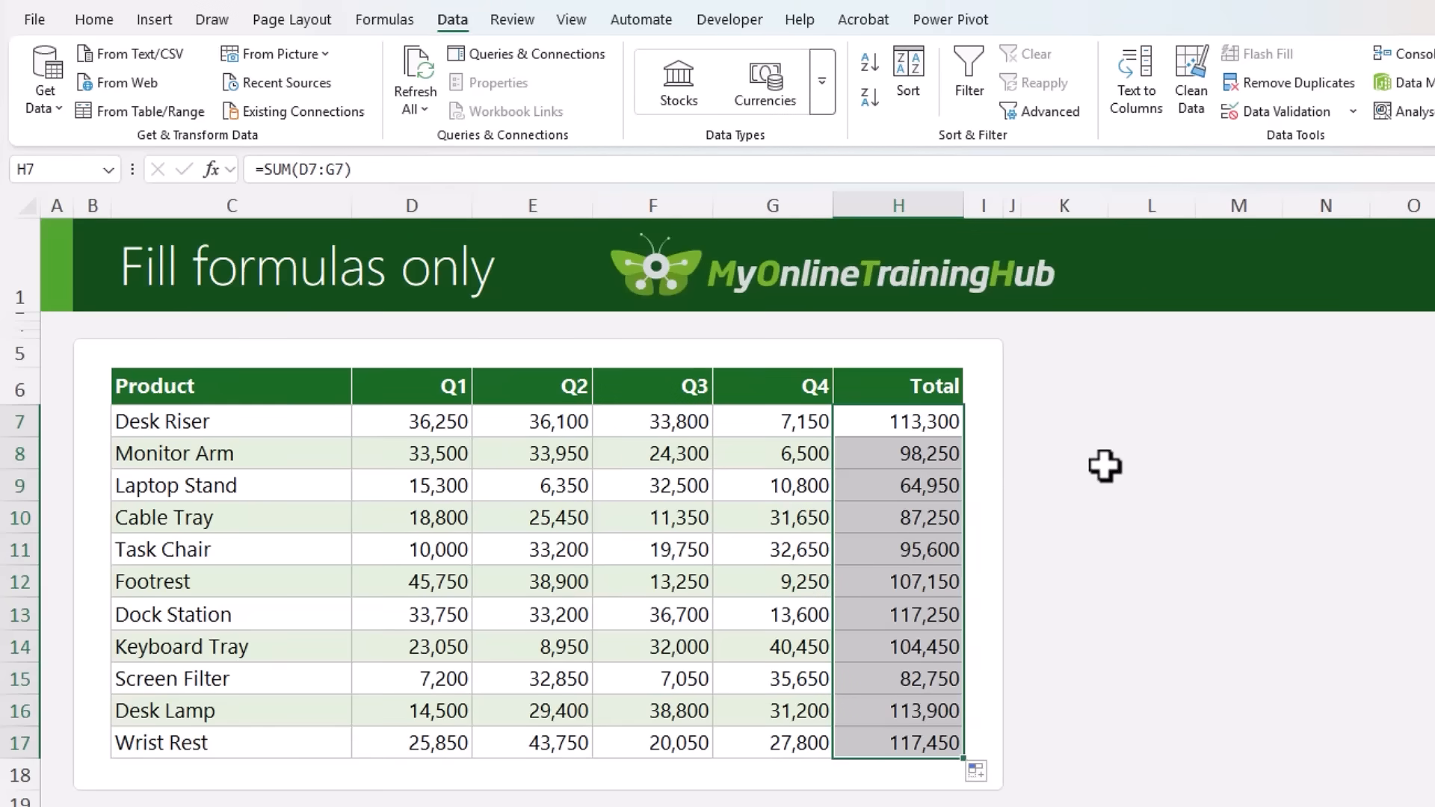
{"action": "key", "text": "ctrl+z"}
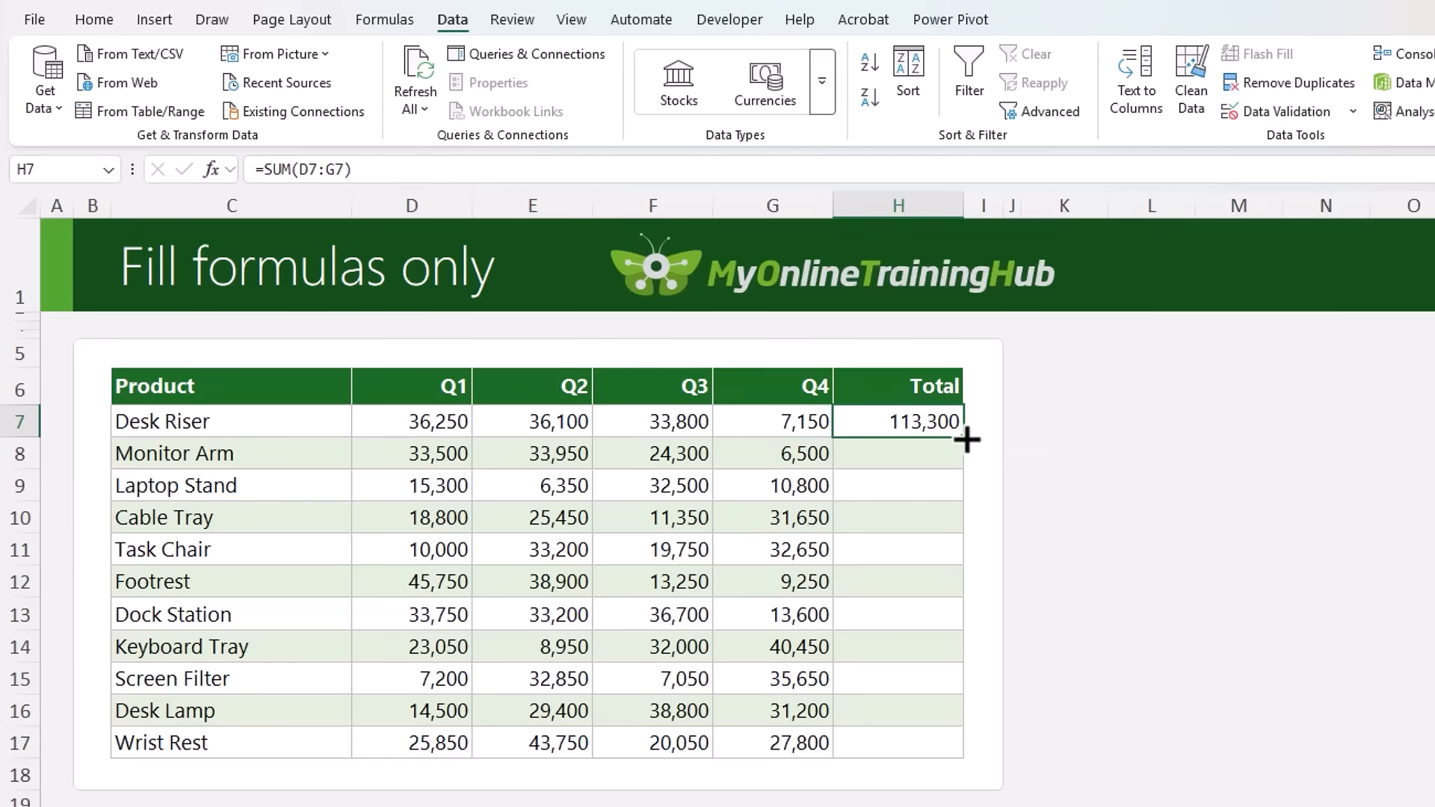
{"action": "left_click_drag", "start_coordinate": [968, 441], "coordinate": [952, 752]}
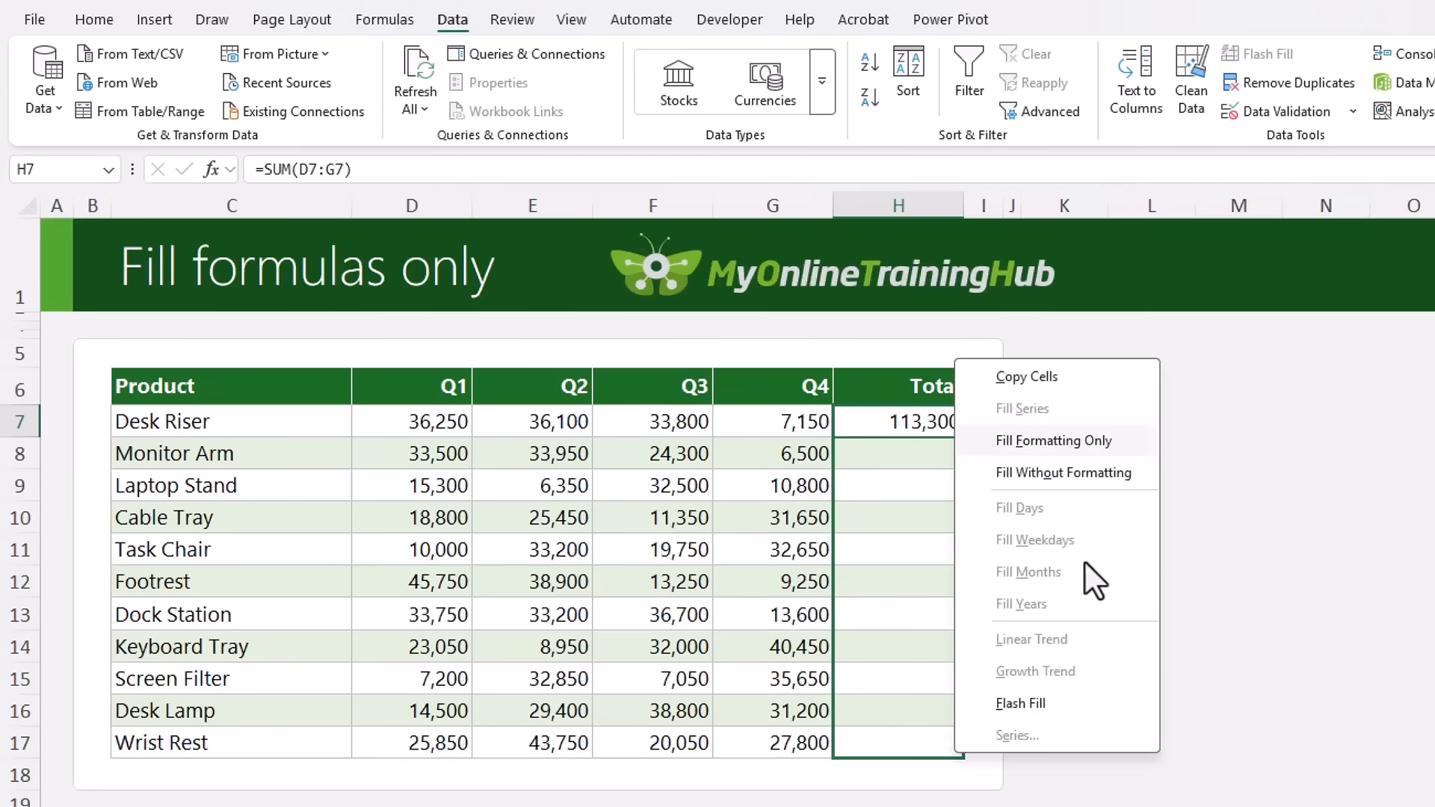
{"action": "left_click", "coordinate": [1142, 478]}
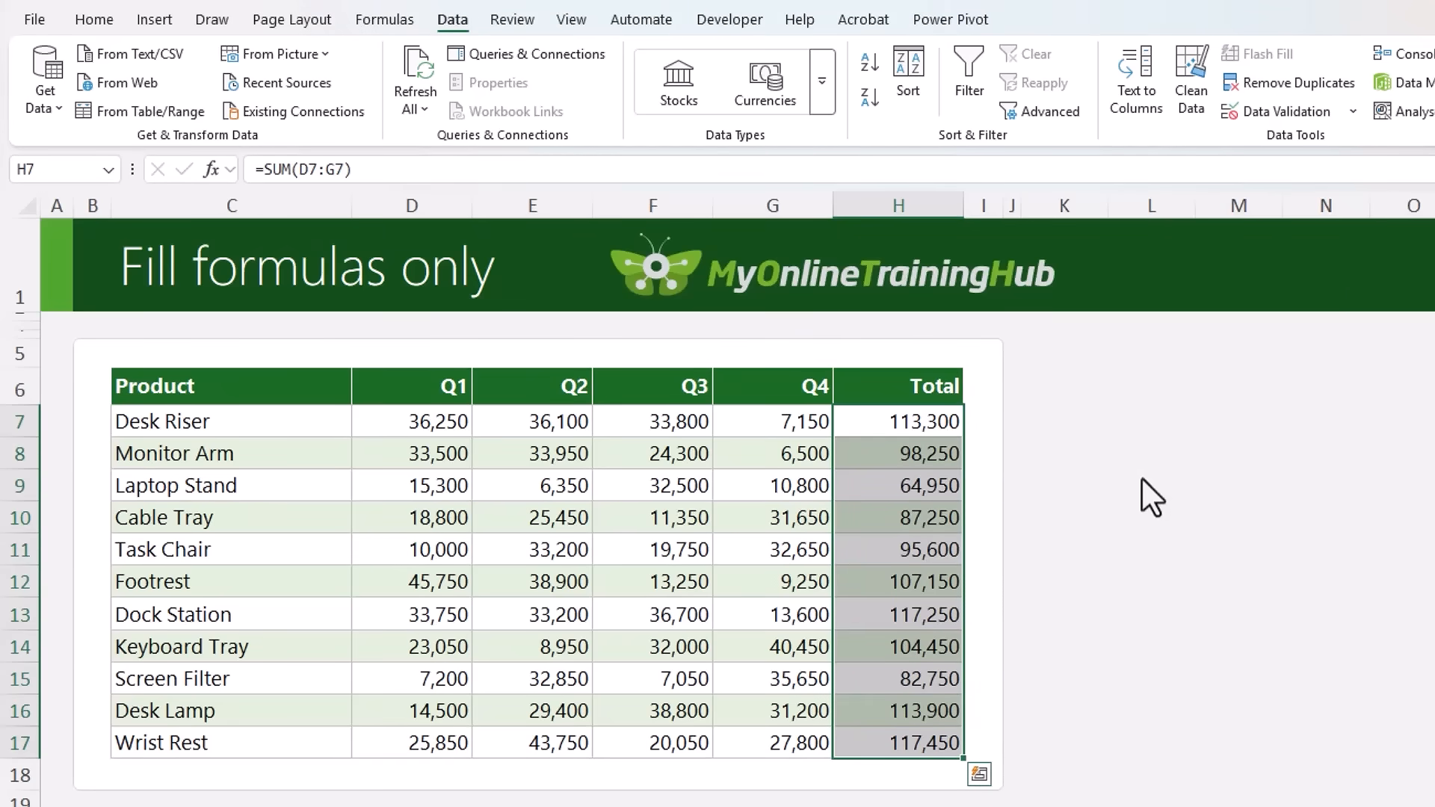
{"action": "key", "text": "ctrl+z"}
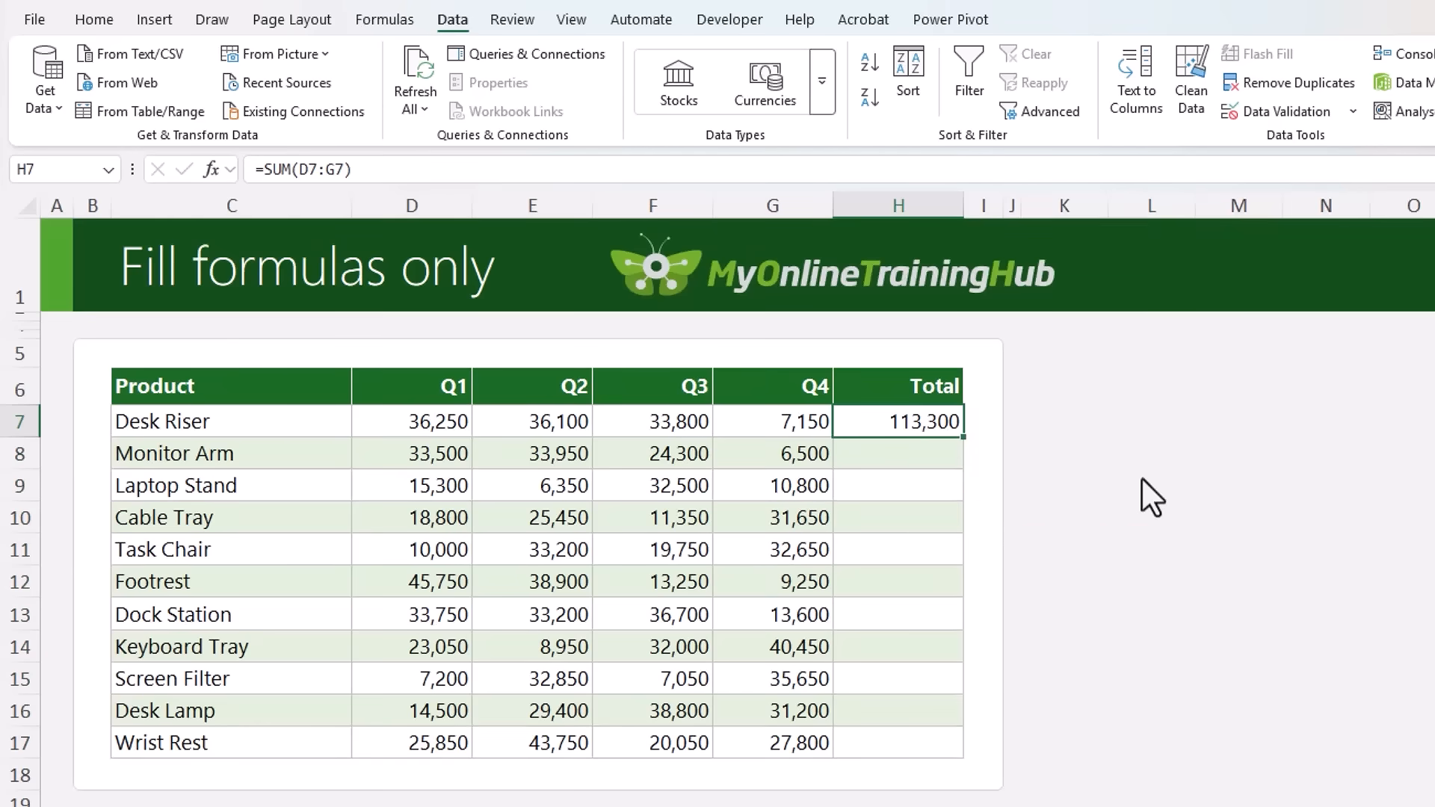
Step: Clear H7 and enter =SUM(D7:G7) into all of H7:H17 at once
{"action": "key", "text": "Delete"}
{"action": "left_click", "coordinate": [908, 740], "text": "shift"}
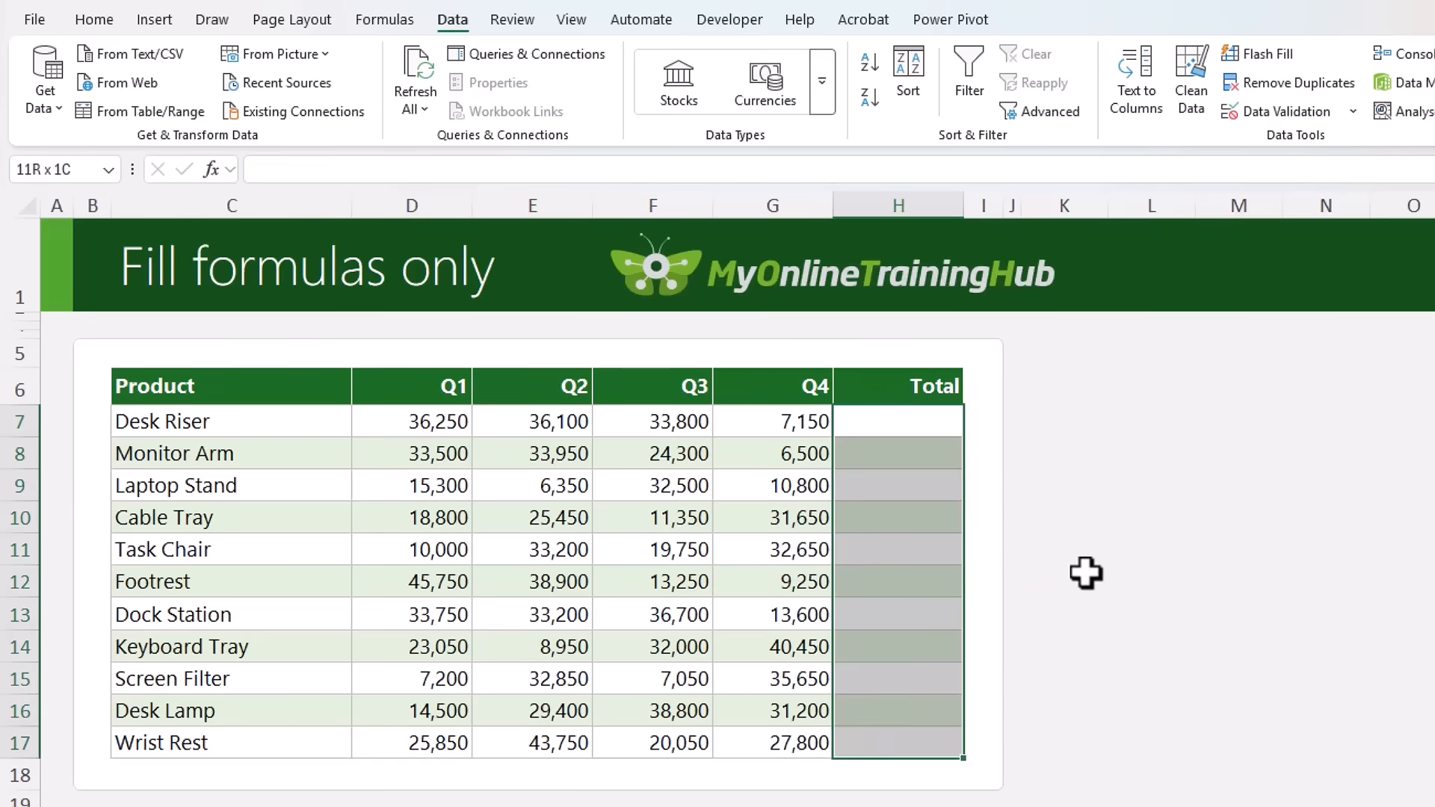
{"action": "type", "text": "=sum"}
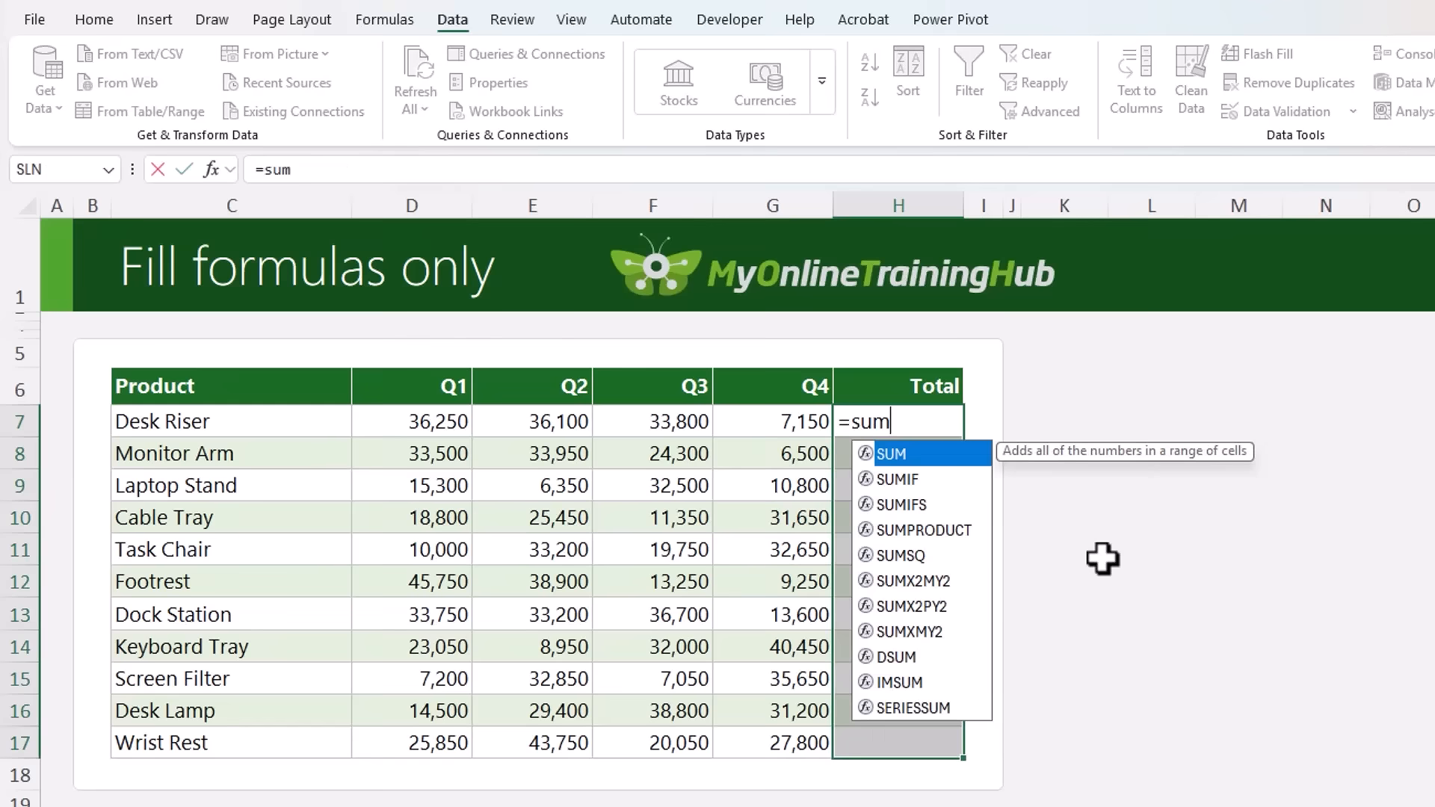
{"action": "key", "text": "Tab"}
{"action": "key", "text": "Left"}
{"action": "key", "text": "ctrl+shift+Left"}
{"action": "key", "text": "shift+Right"}
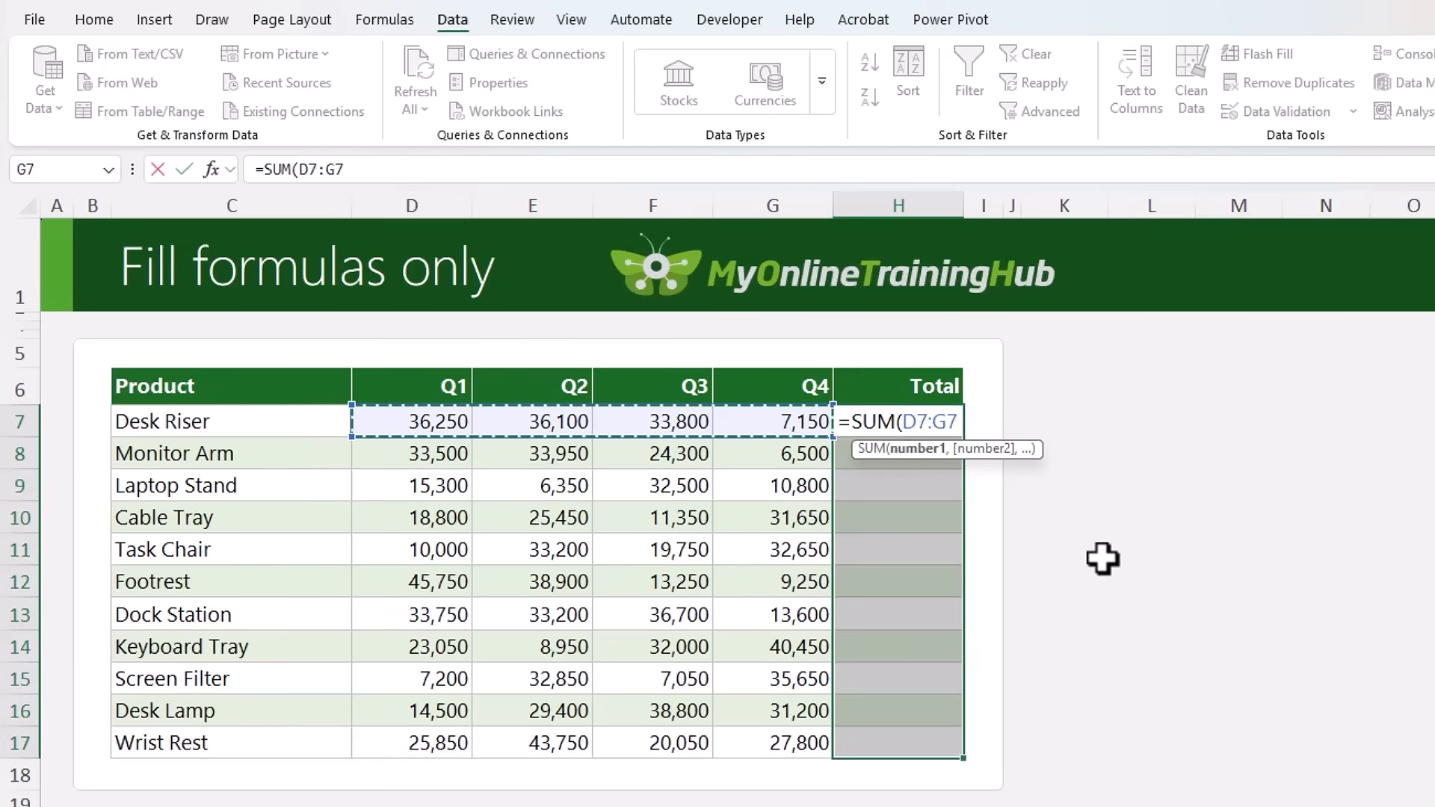
{"action": "type", "text": ")"}
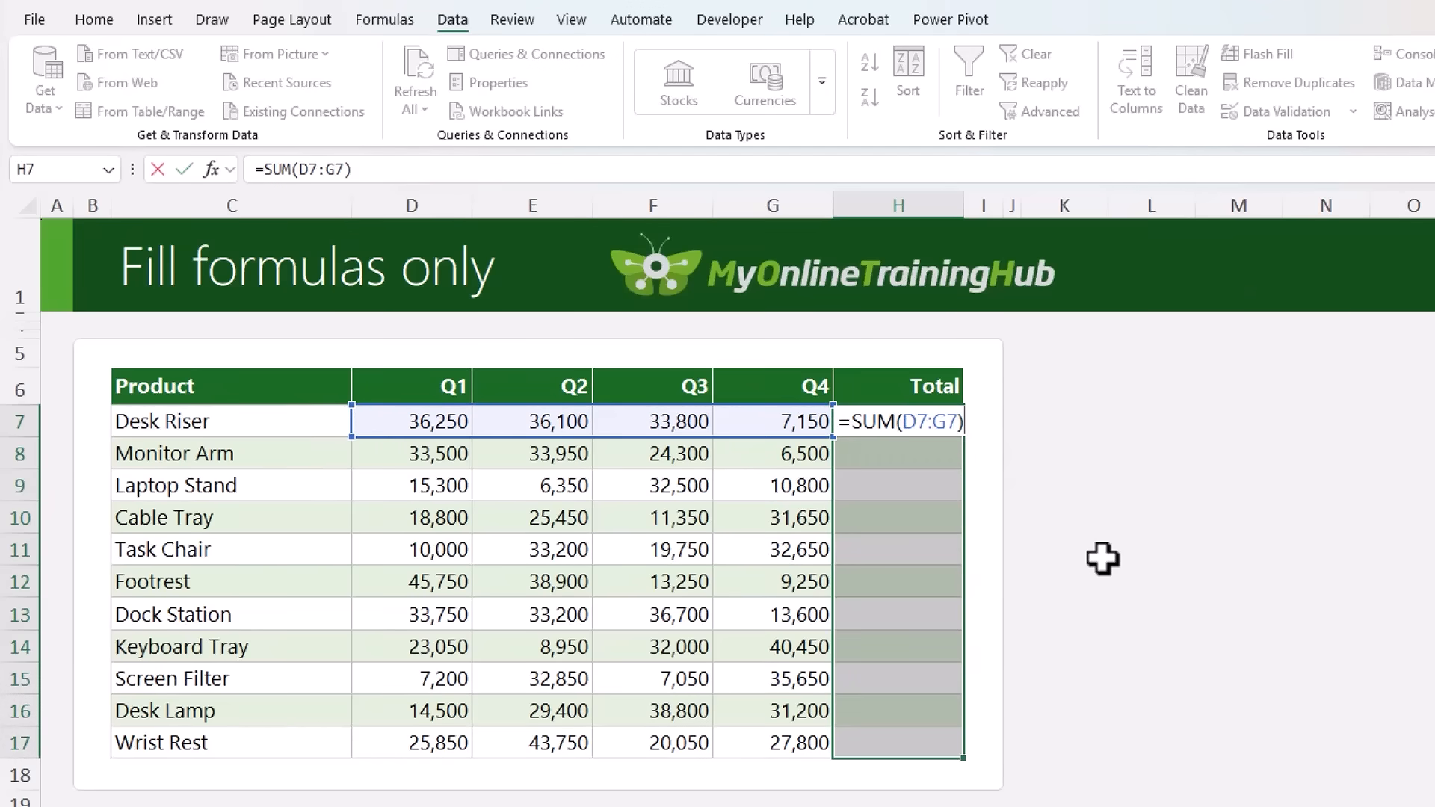
{"action": "key", "text": "ctrl+Return"}
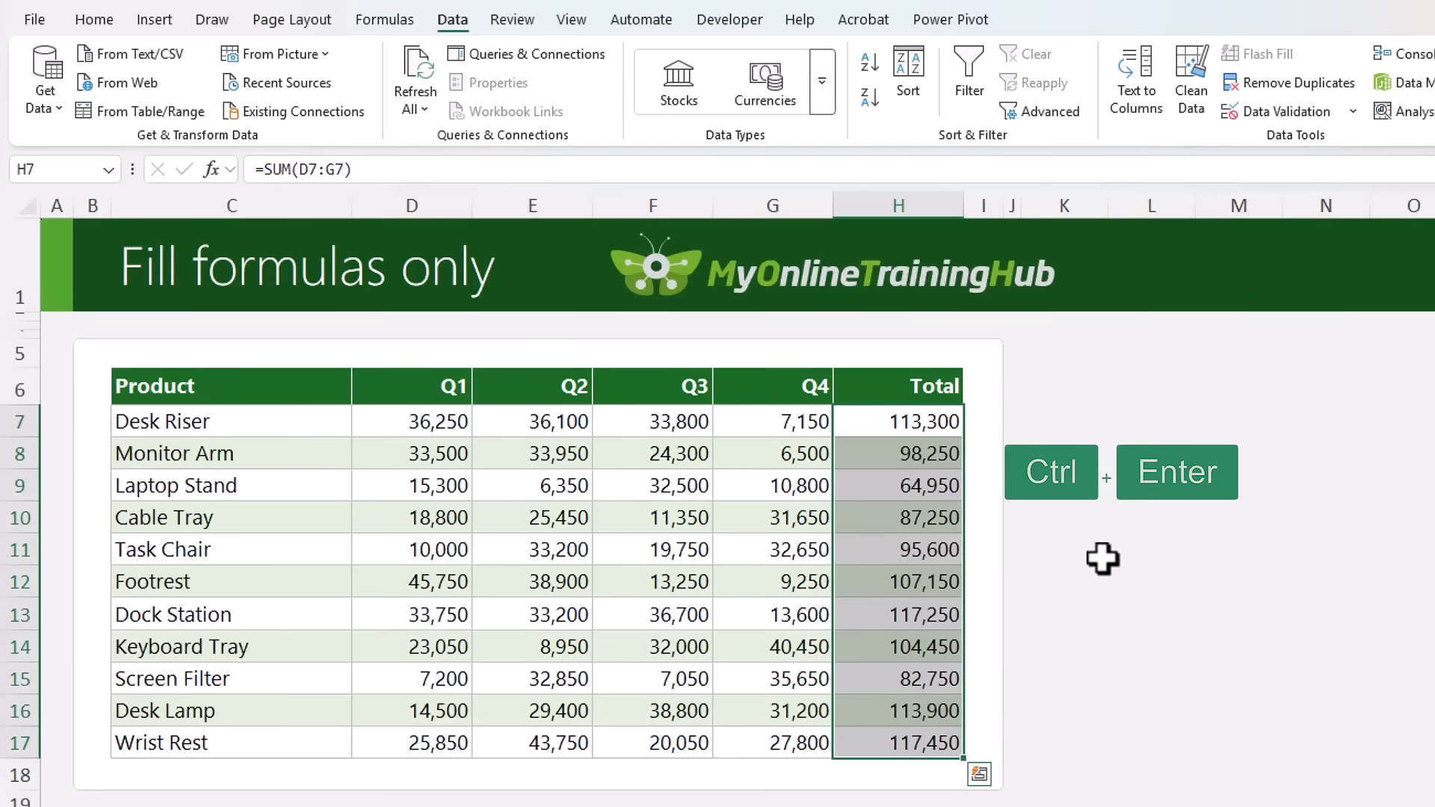
Step: Examine the SUM formulas row by row down the Total column to check their references
{"action": "key", "text": "Down"}
{"action": "key", "text": "Down"}
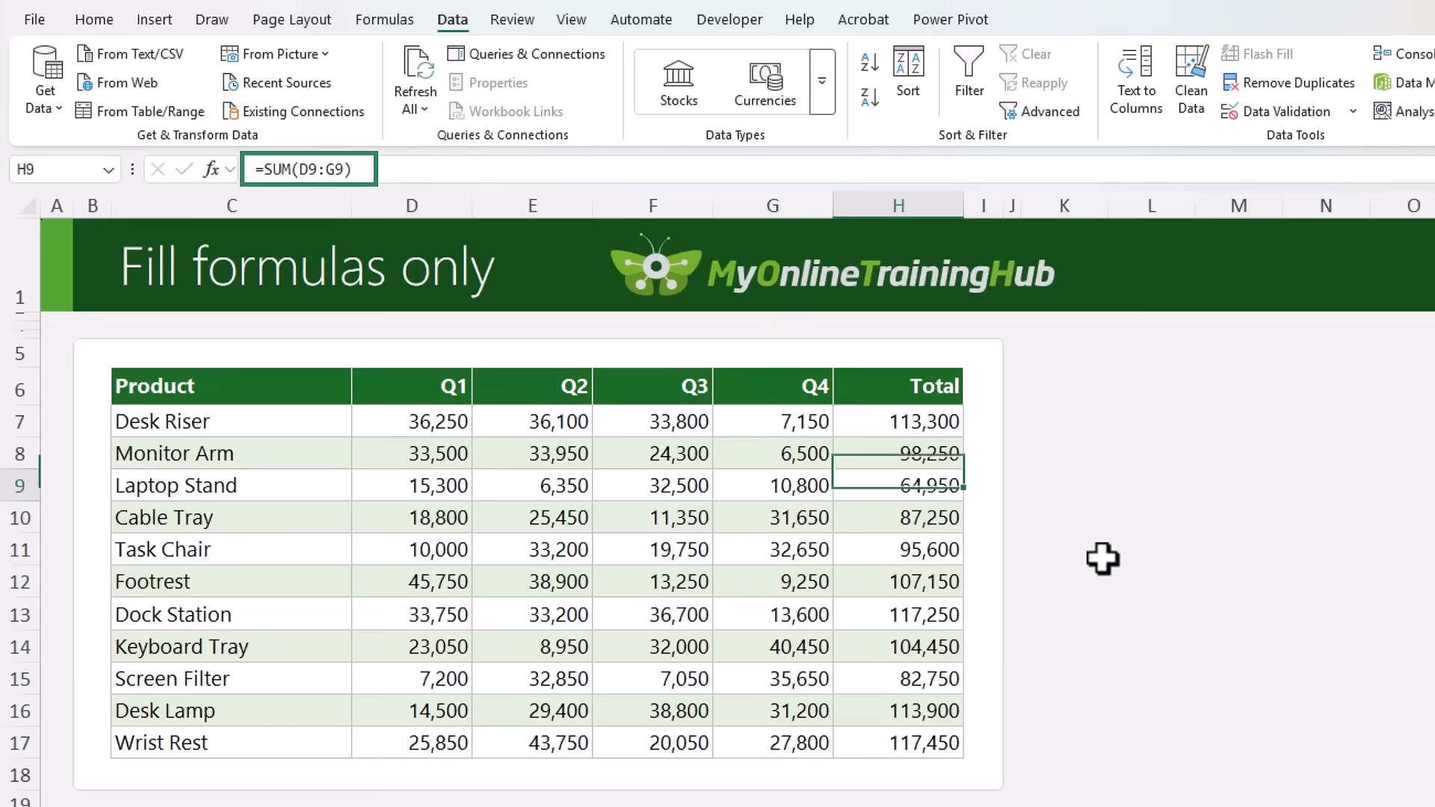
{"action": "key", "text": "Down"}
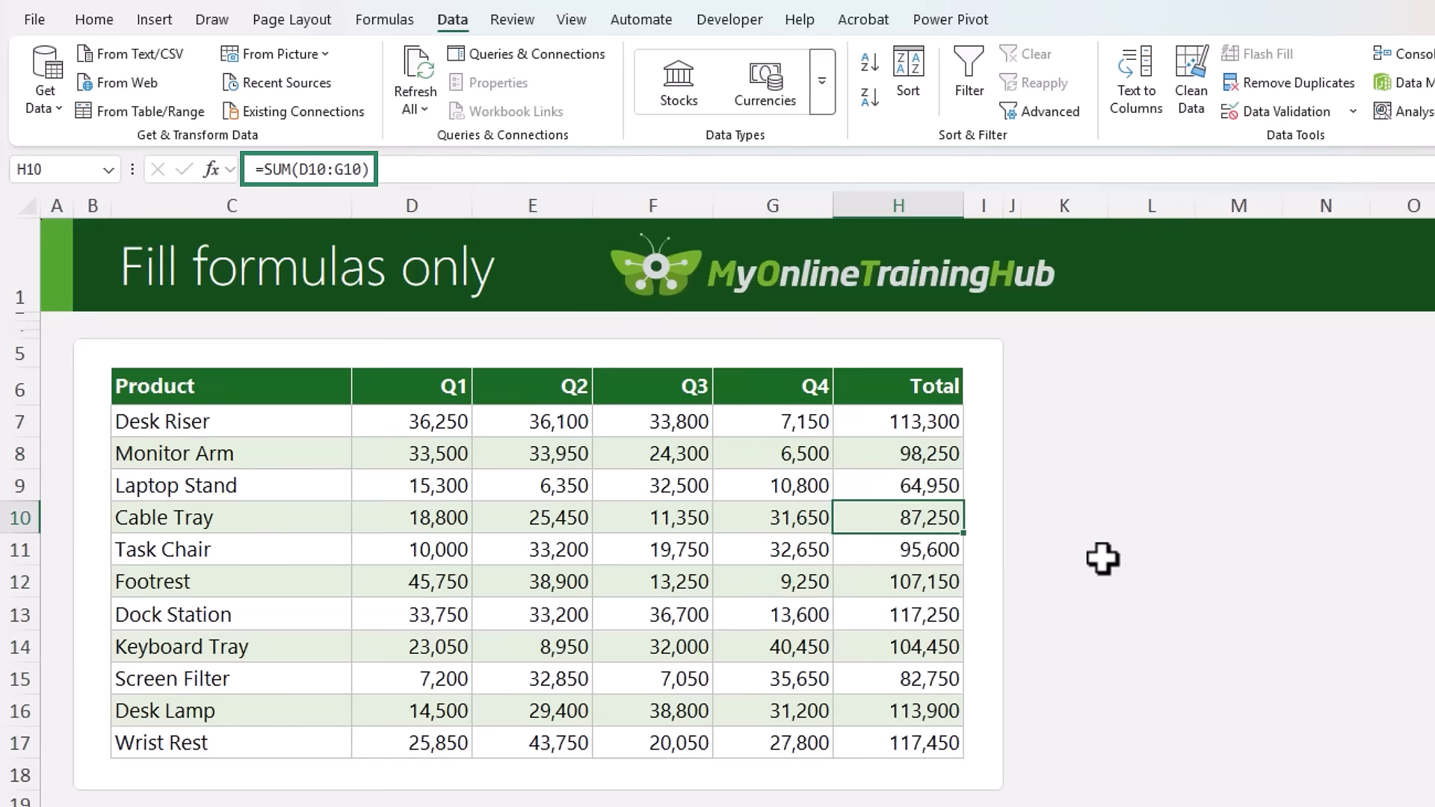
{"action": "key", "text": "Down"}
{"action": "key", "text": "Down"}
{"action": "key", "text": "Down"}
{"action": "key", "text": "Down"}
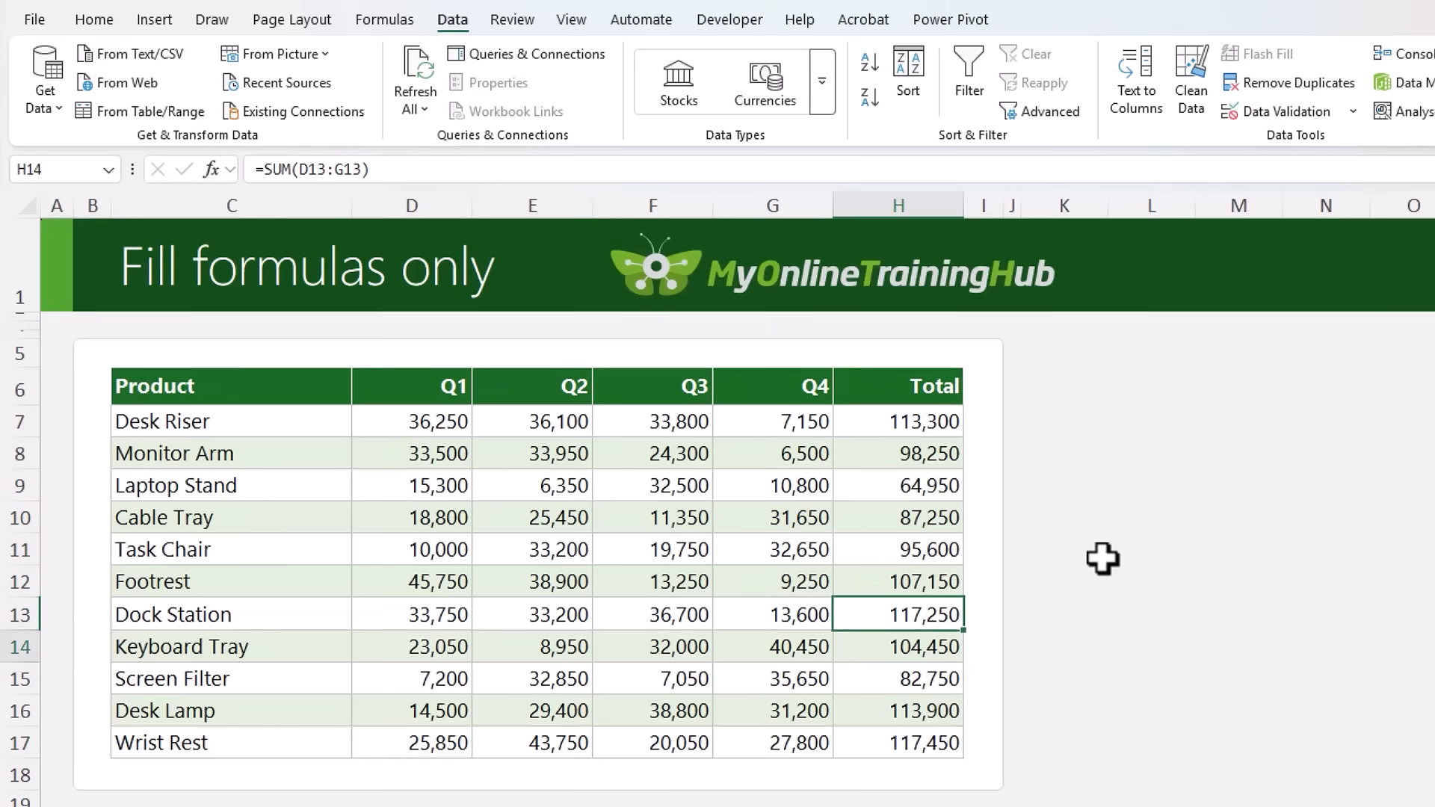
{"action": "key", "text": "Down"}
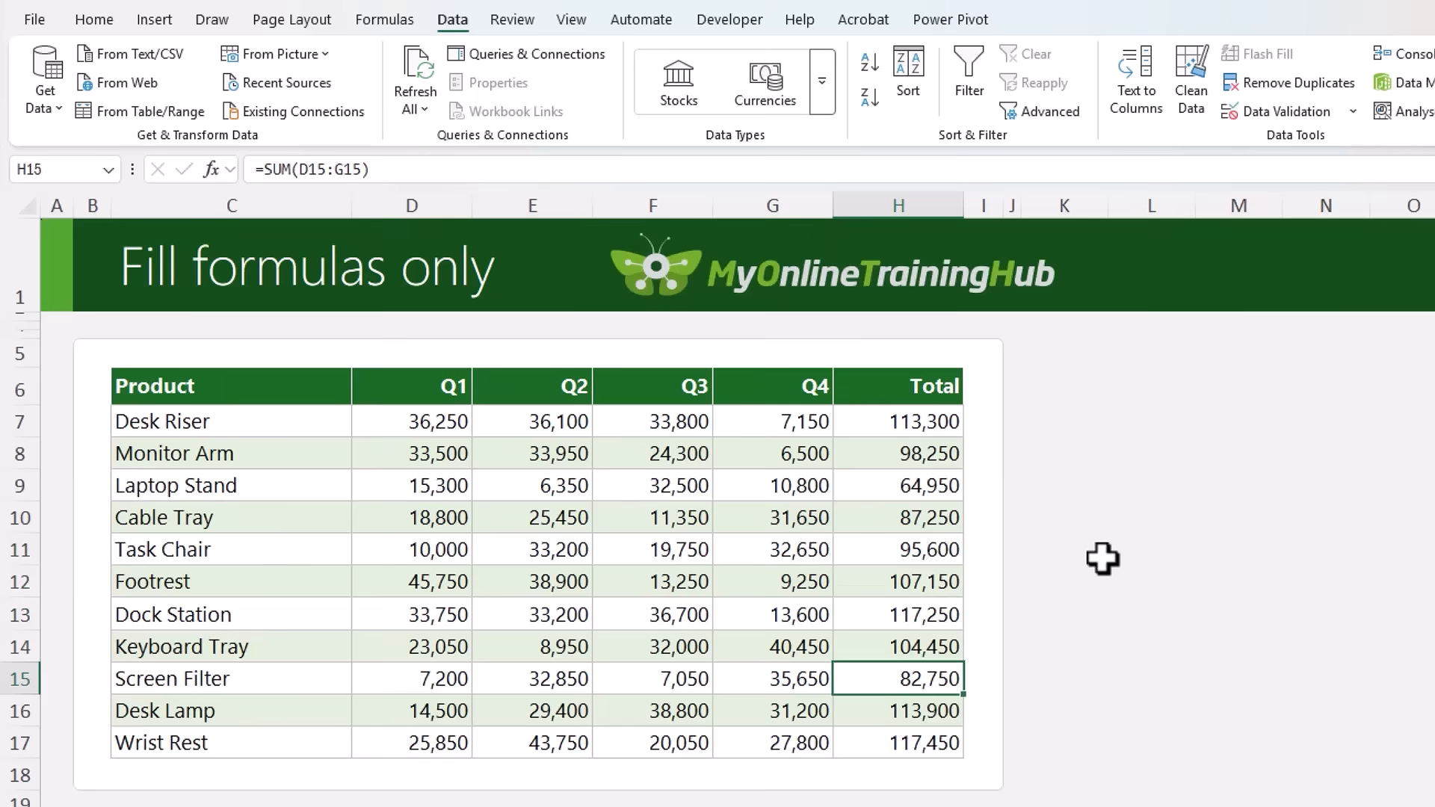
Step: Undo the last formula entry and total the quarters in H7:H17 with AutoSum
{"action": "key", "text": "ctrl+z"}
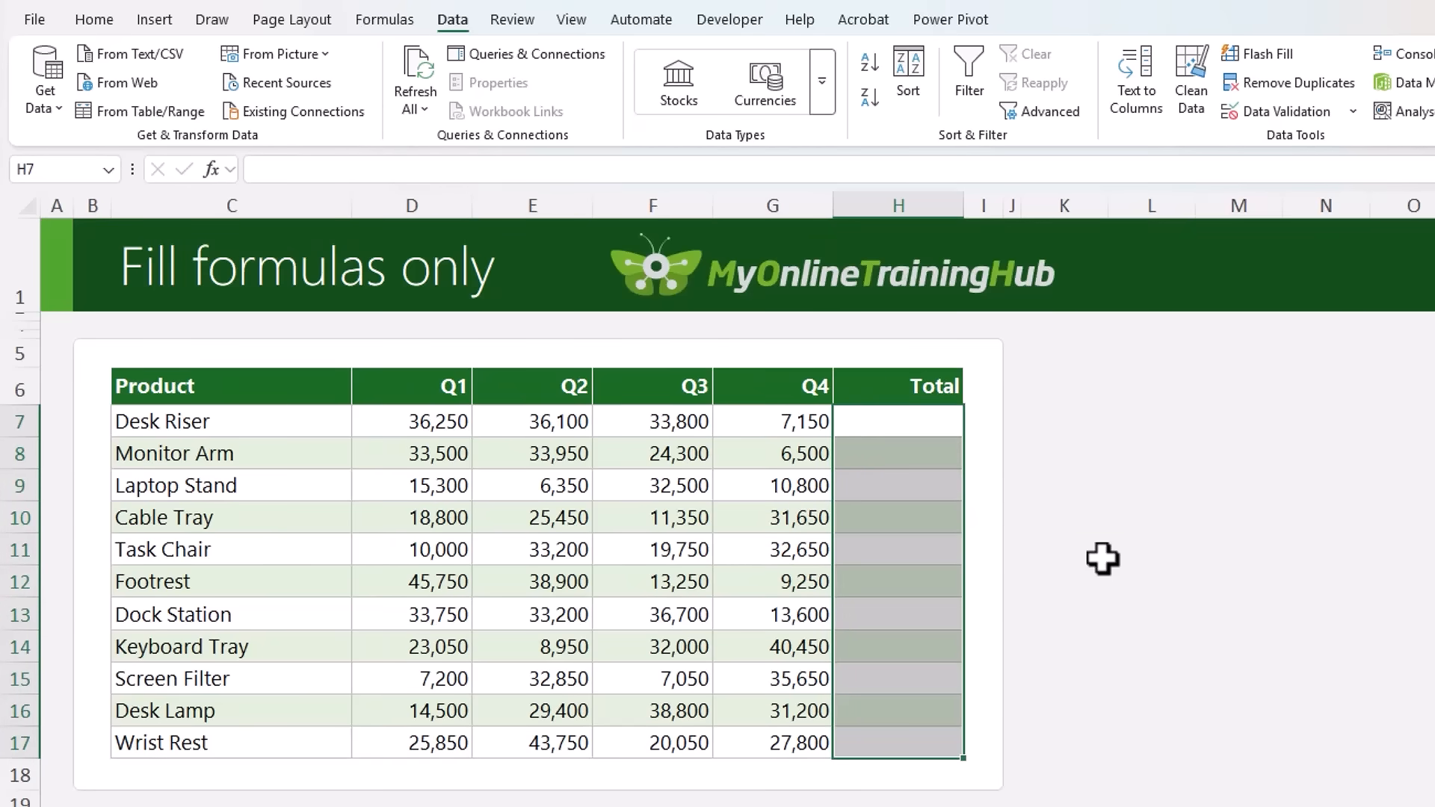
{"action": "key", "text": "alt+equal"}
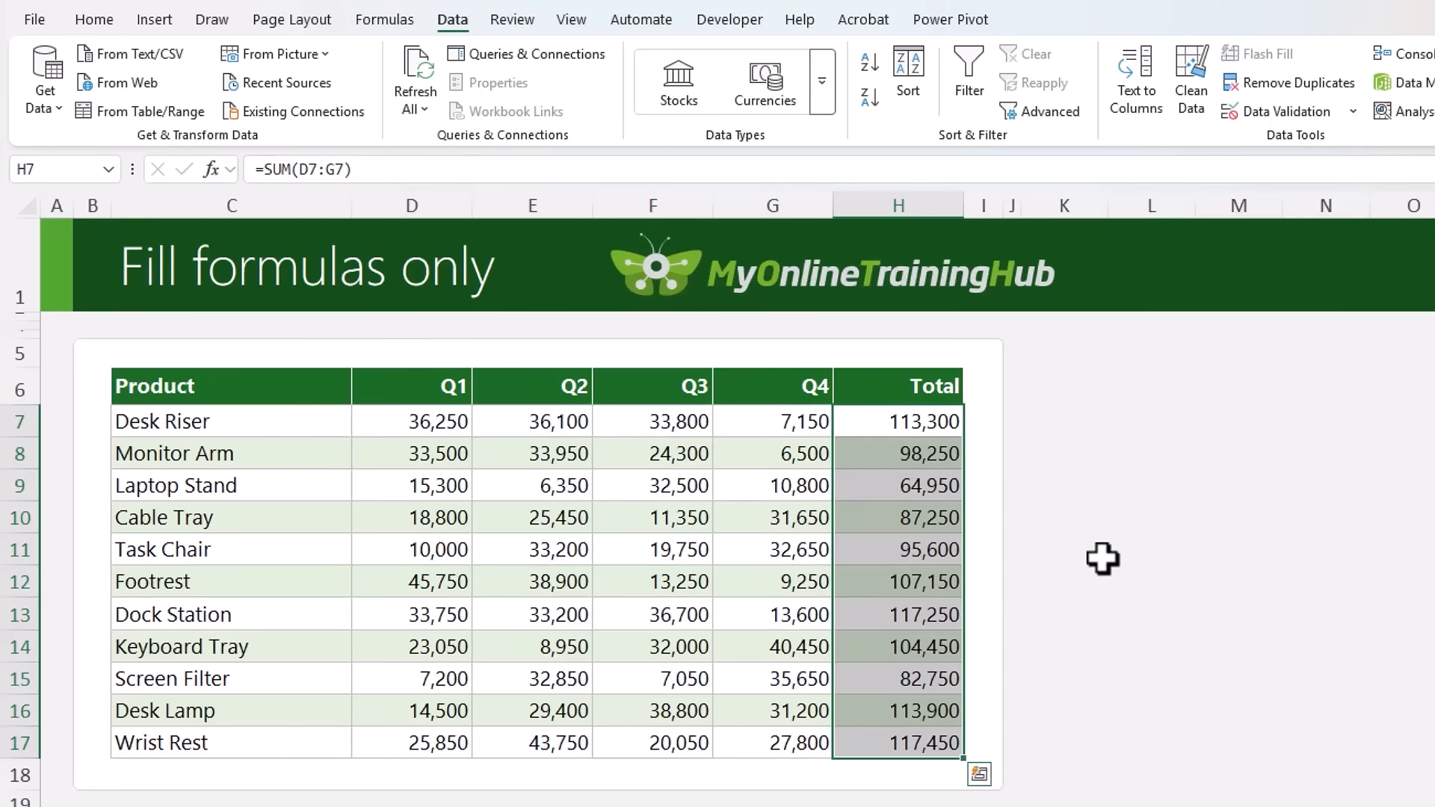
Step: Examine the AutoSum formulas in the Total column, inspecting the range referenced by the Keyboard Tray total
{"action": "key", "text": "Down"}
{"action": "key", "text": "Down"}
{"action": "key", "text": "Down"}
{"action": "key", "text": "Down"}
{"action": "key", "text": "Down"}
{"action": "key", "text": "Down"}
{"action": "key", "text": "Down"}
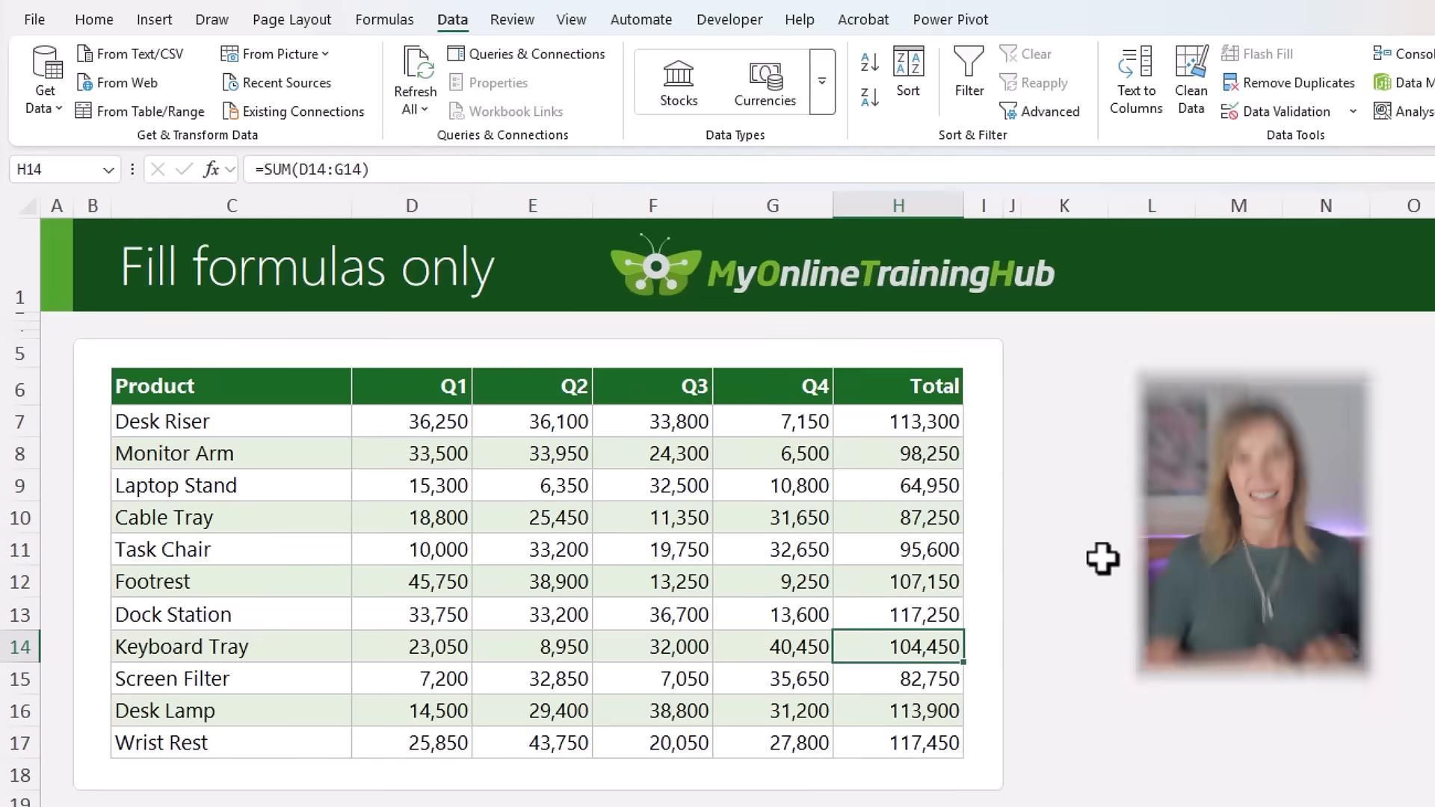
{"action": "key", "text": "F2"}
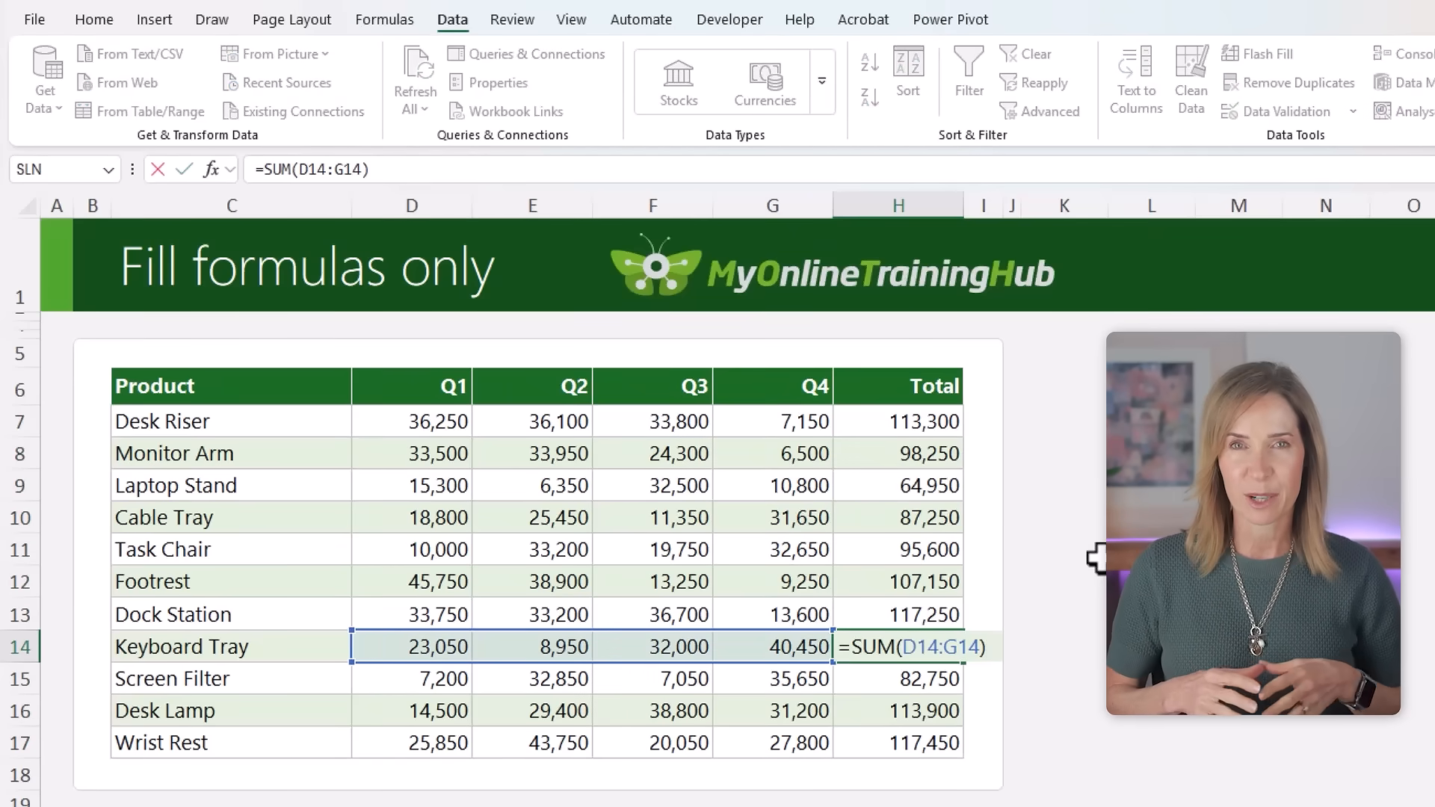
{"action": "key", "text": "shift+Return"}
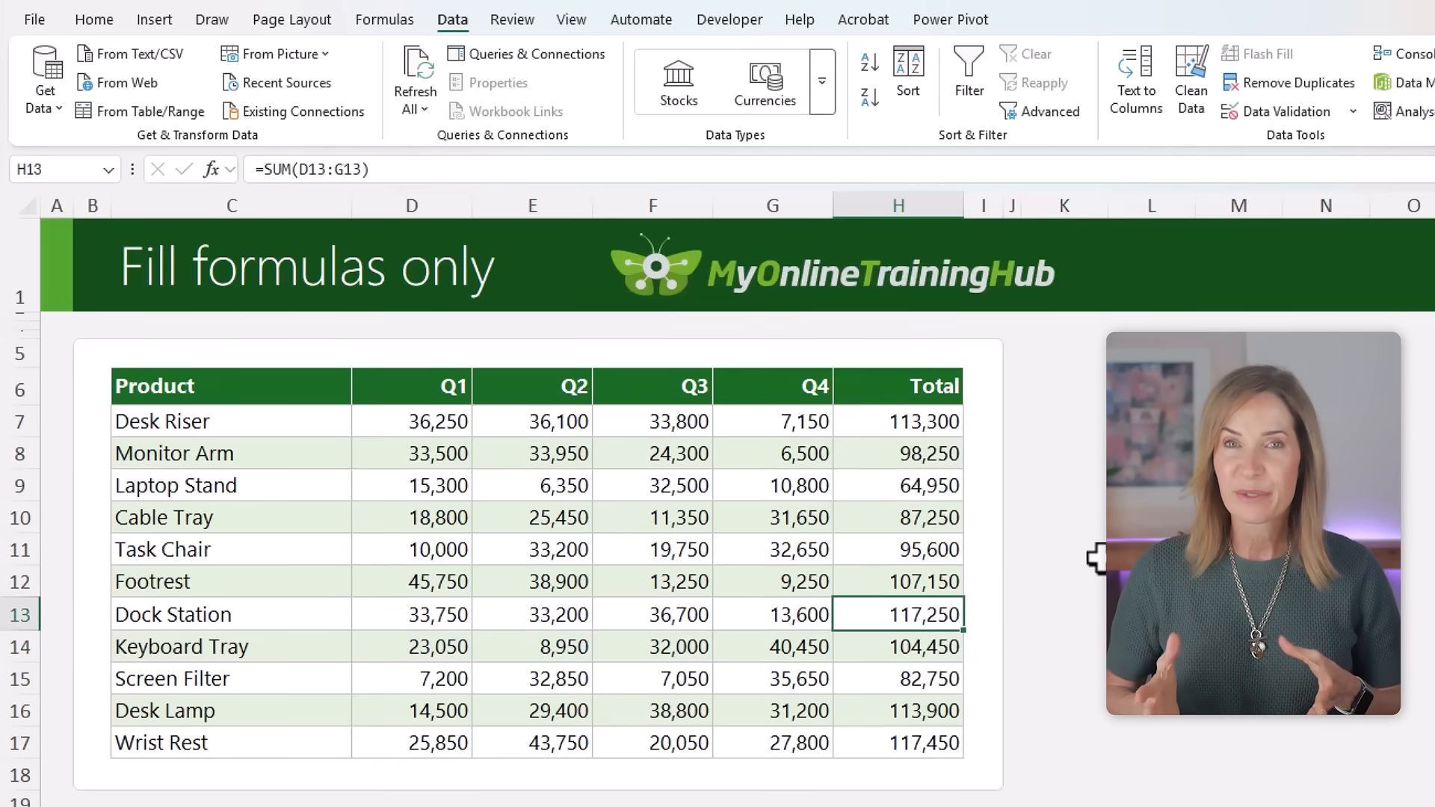
{"action": "key", "text": "Up"}
{"action": "key", "text": "Up"}
{"action": "key", "text": "Up"}
{"action": "key", "text": "Up"}
{"action": "key", "text": "Up"}
{"action": "key", "text": "Up"}
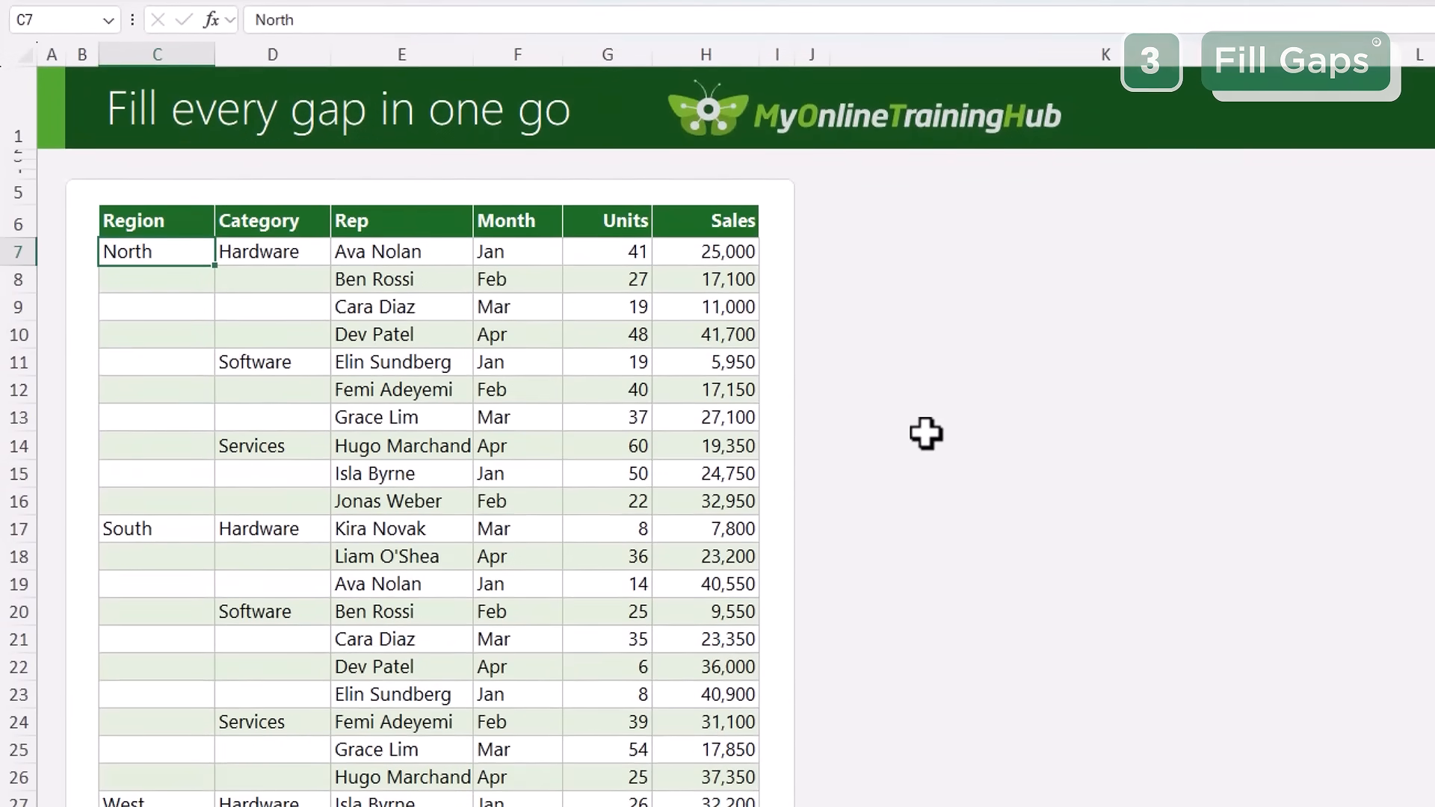
Step: Examine the blank cells under the region and category labels of the Fill every gap in one go table
{"action": "scroll", "coordinate": [926, 433], "scroll_direction": "down", "scroll_amount": 2}
{"action": "scroll", "coordinate": [926, 434], "scroll_direction": "down", "scroll_amount": 1}
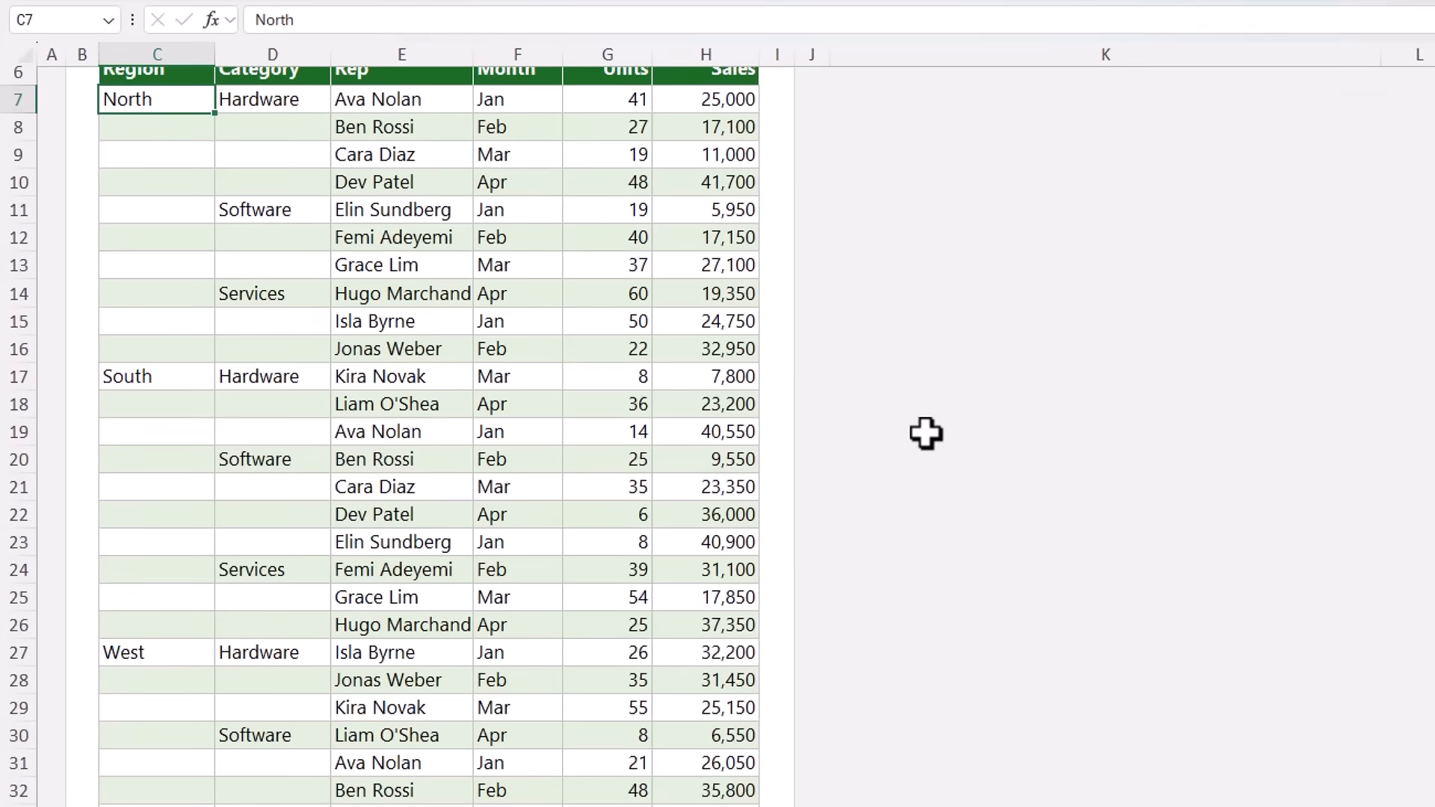
{"action": "scroll", "coordinate": [926, 434], "scroll_direction": "up", "scroll_amount": 2}
{"action": "key", "text": "ctrl+Down"}
{"action": "key", "text": "ctrl+Down"}
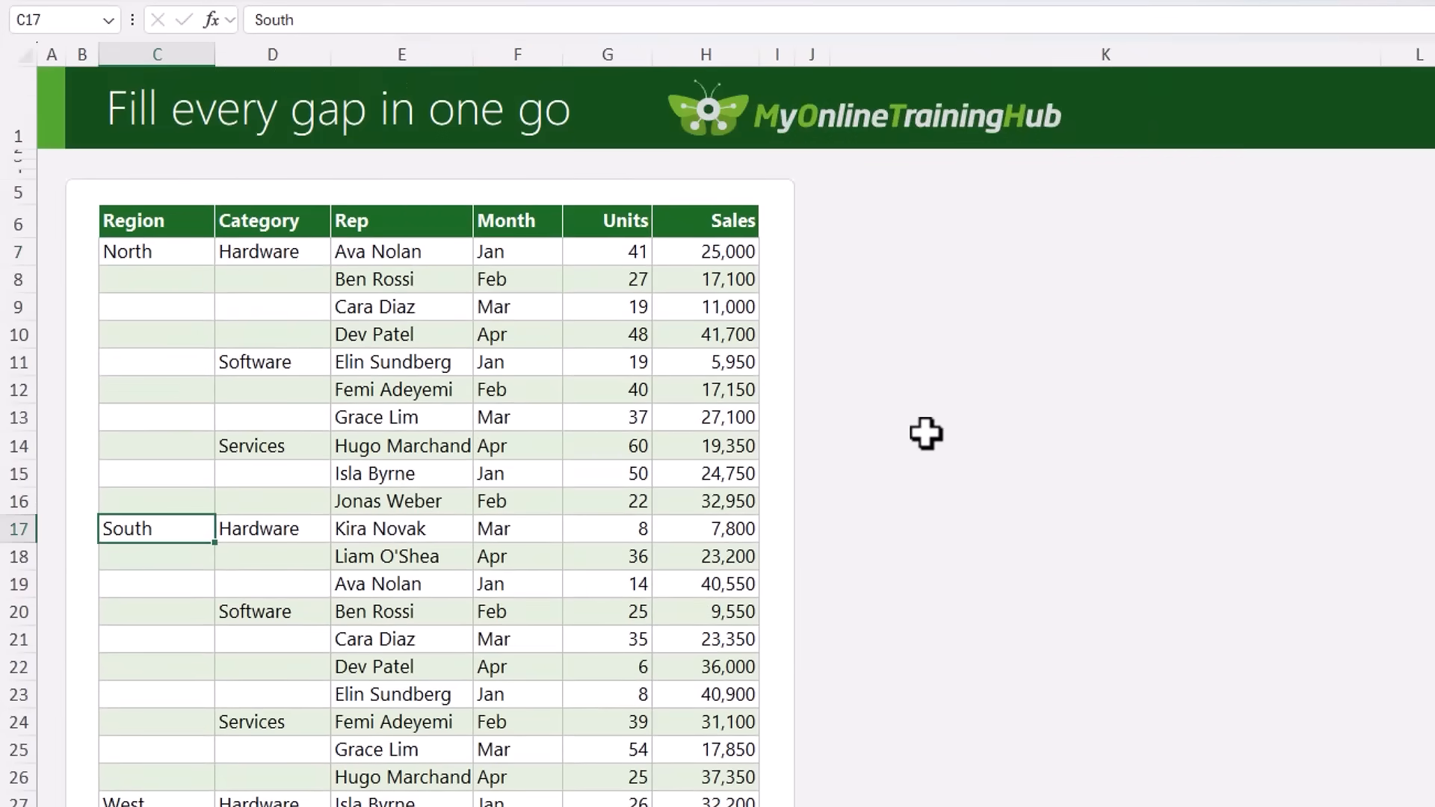
{"action": "key", "text": "ctrl+Up"}
{"action": "key", "text": "ctrl+Up"}
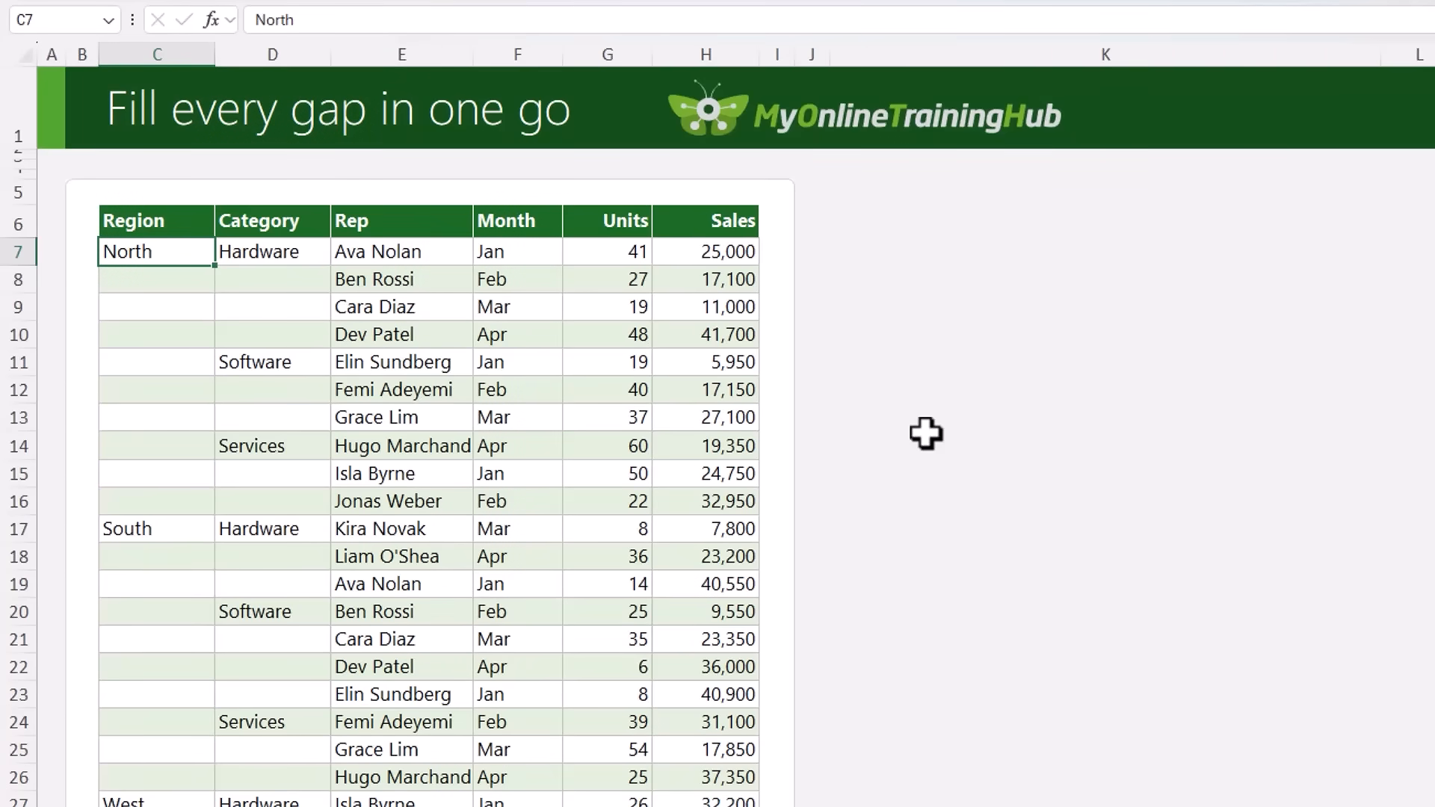
{"action": "key", "text": "Down"}
{"action": "key", "text": "Down"}
{"action": "key", "text": "Down"}
{"action": "key", "text": "Down"}
{"action": "key", "text": "Down"}
{"action": "key", "text": "Down"}
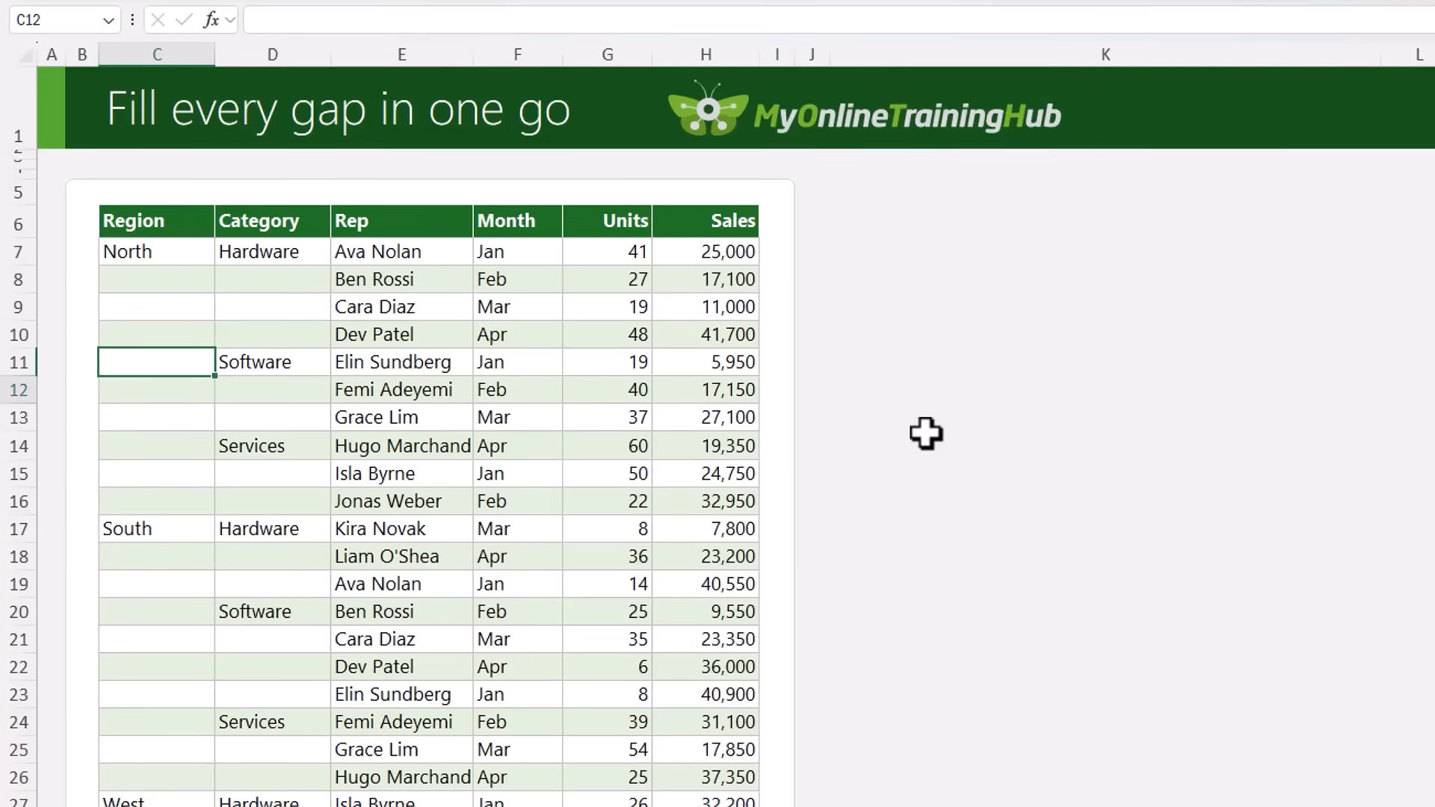
{"action": "key", "text": "Down"}
{"action": "key", "text": "ctrl+Up"}
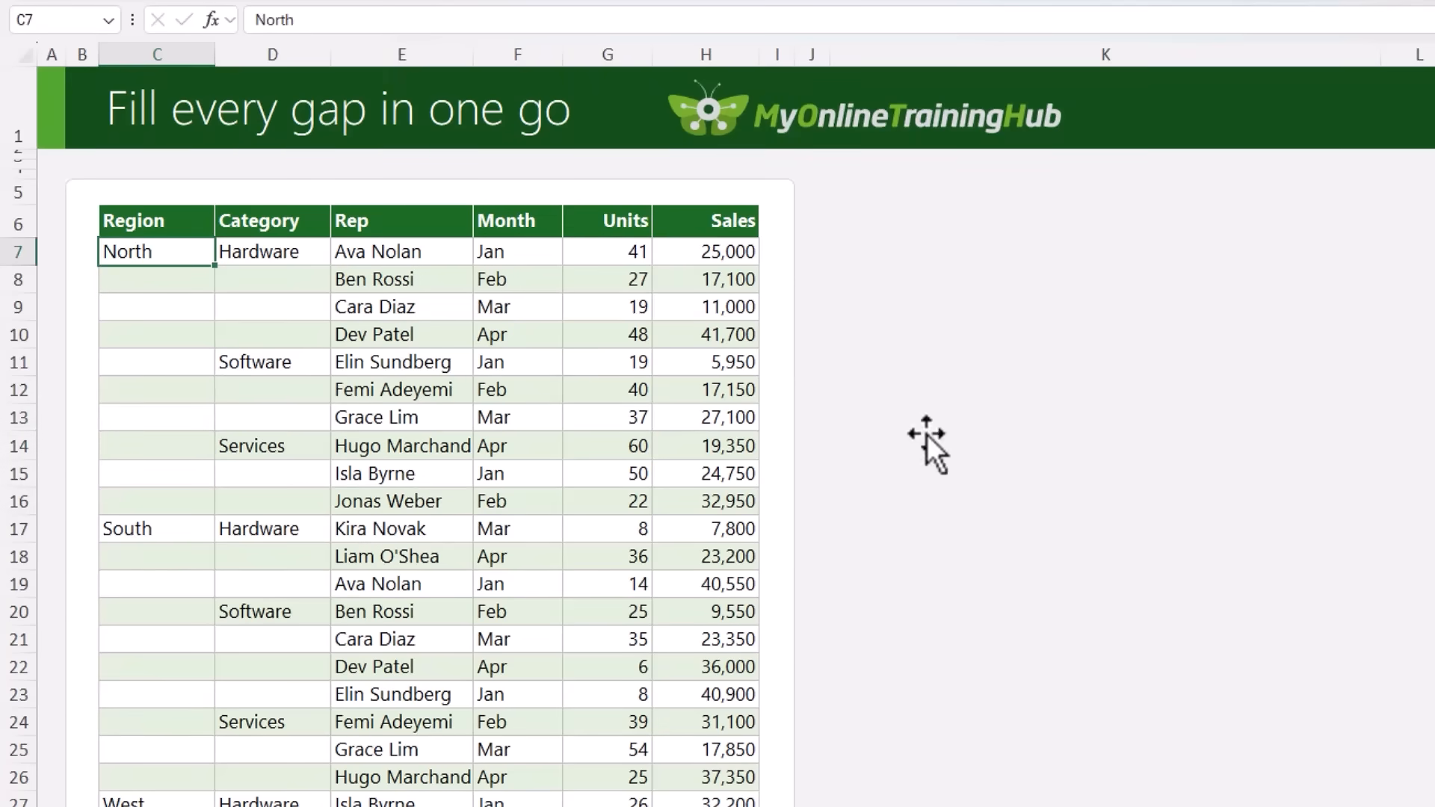
Step: Select only the blank cells in the table's Region and Category columns, from the first data row to the last, using Go To Special
{"action": "scroll", "coordinate": [822, 478], "scroll_direction": "down", "scroll_amount": 4}
{"action": "left_click", "coordinate": [289, 742], "text": "shift"}
{"action": "scroll", "coordinate": [641, 397], "scroll_direction": "up", "scroll_amount": 3}
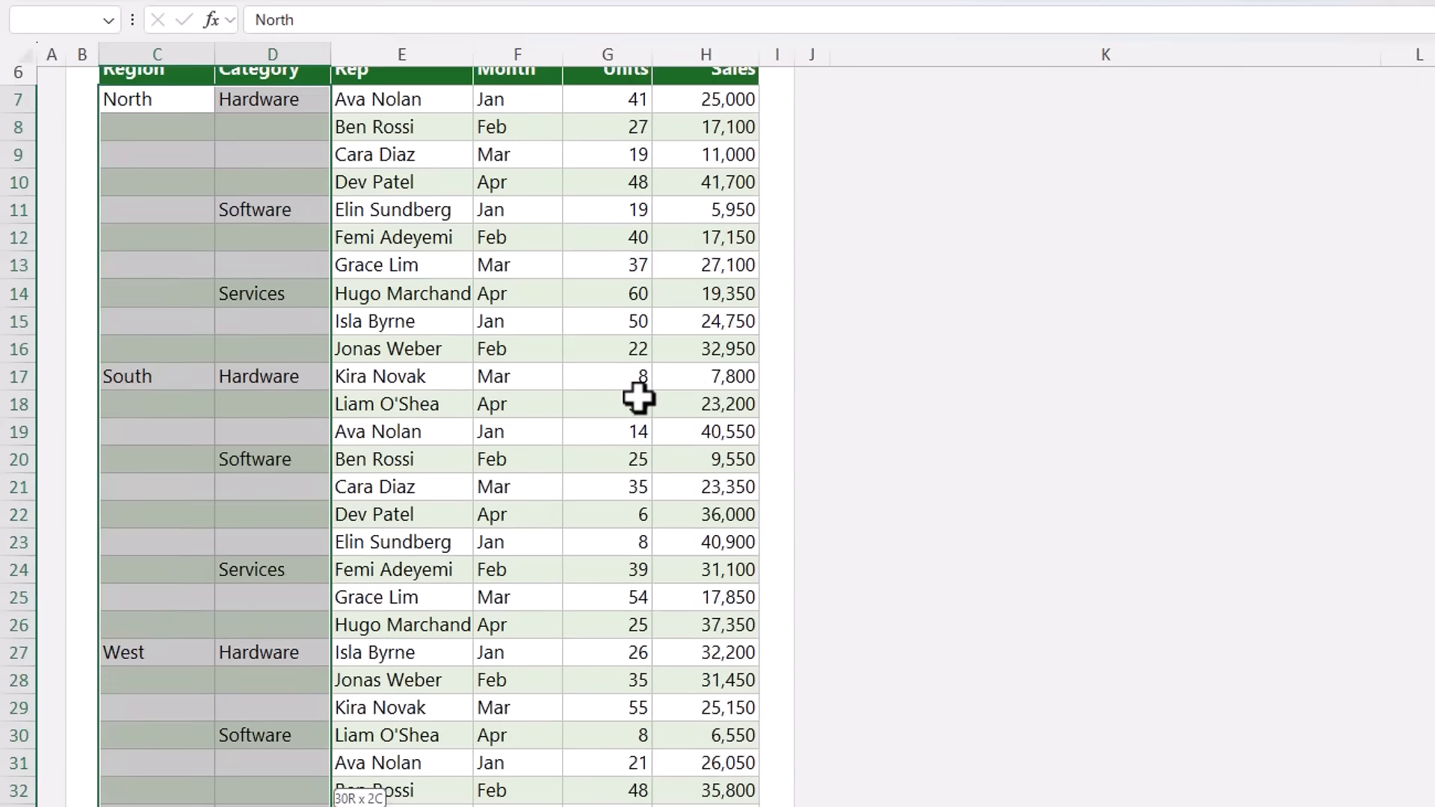
{"action": "key", "text": "ctrl+g"}
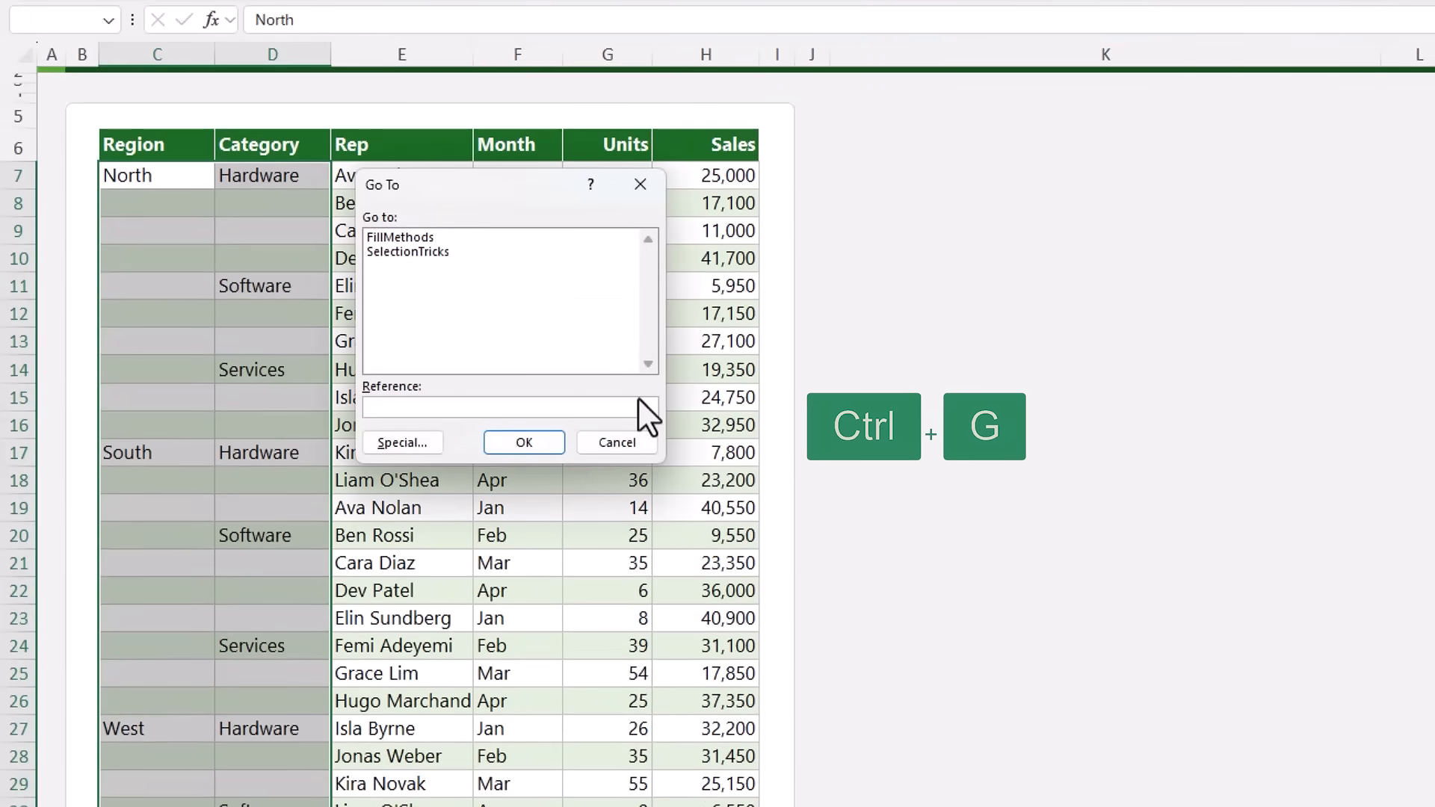
{"action": "left_click", "coordinate": [420, 448]}
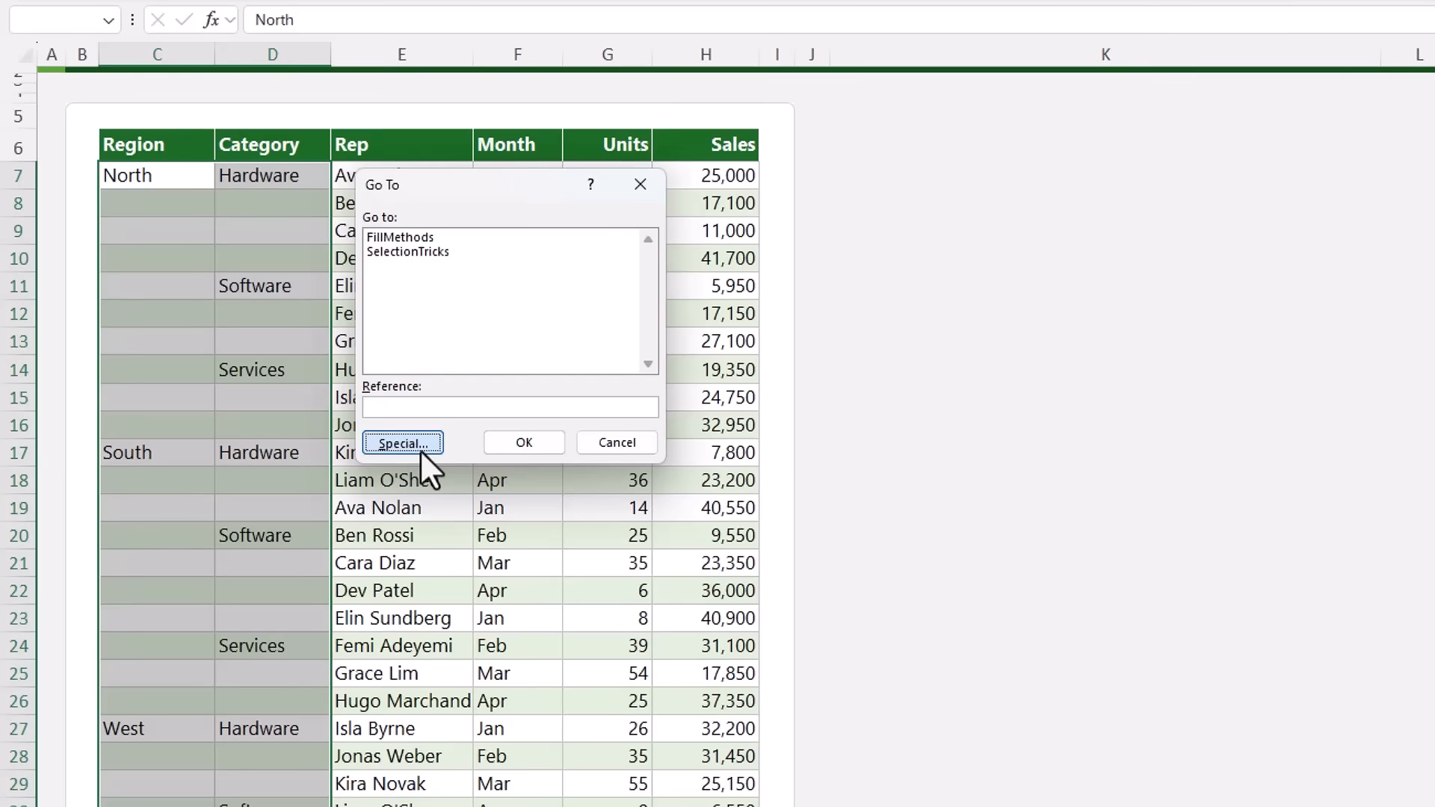
{"action": "left_click", "coordinate": [395, 354]}
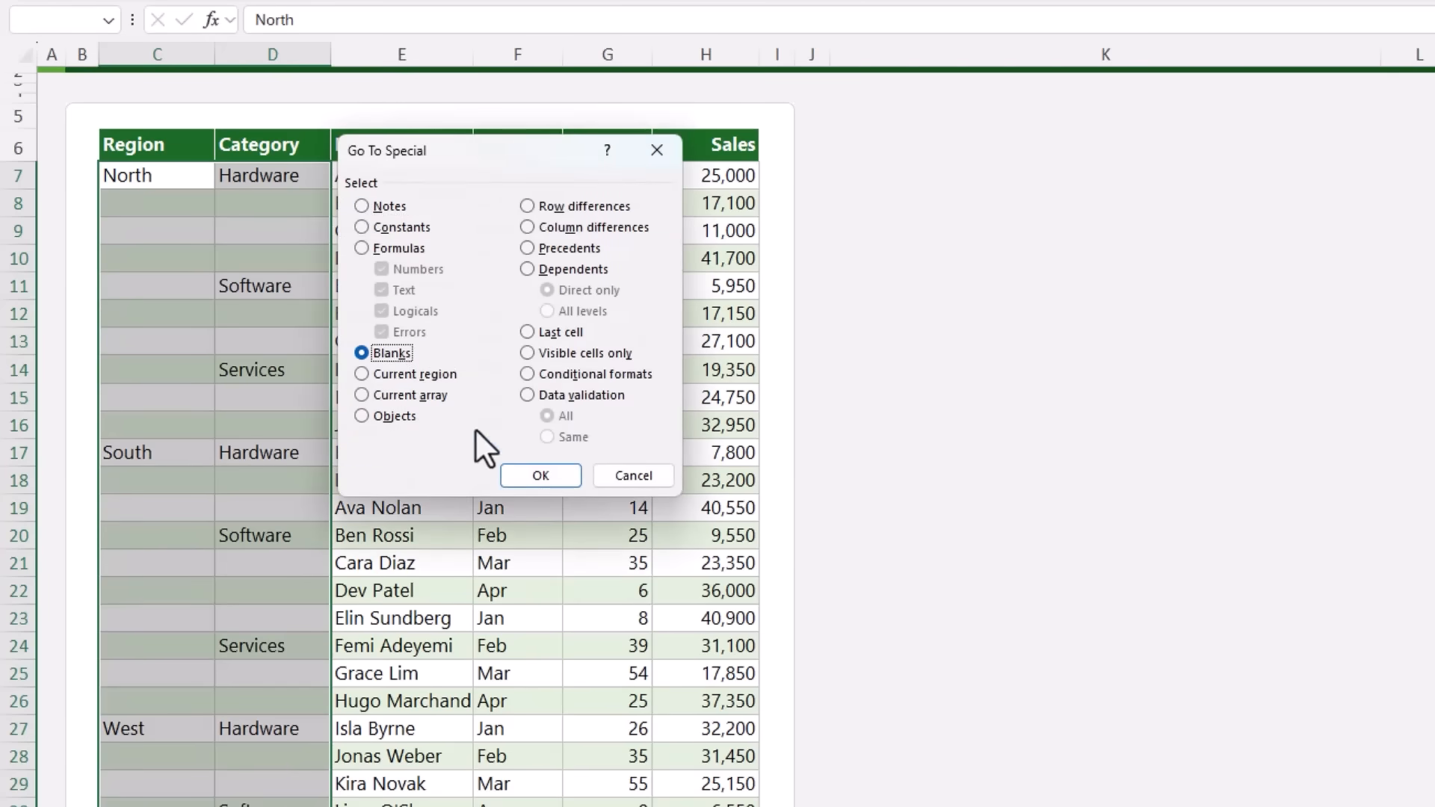
{"action": "left_click", "coordinate": [521, 473]}
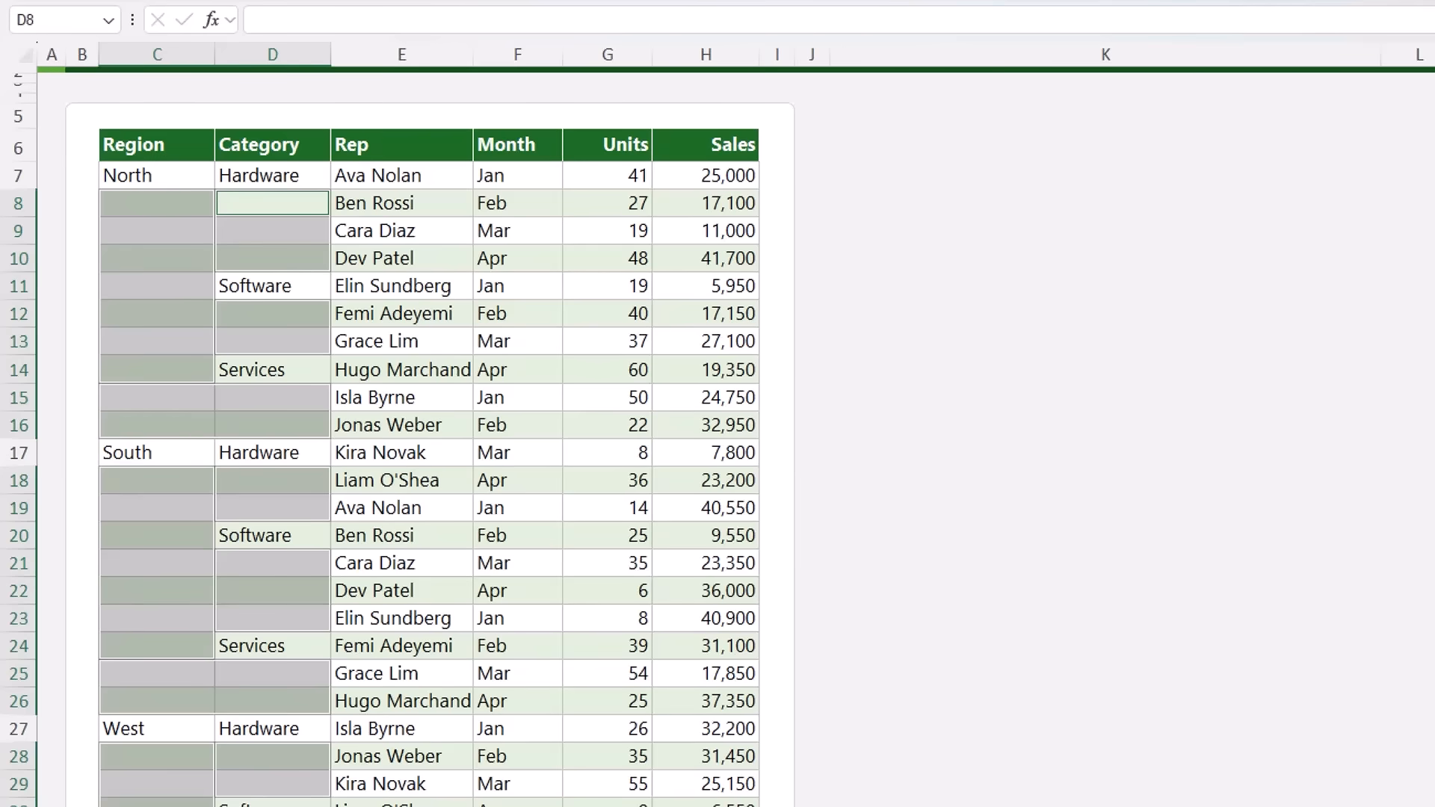
Step: Fill all selected blank cells at once with a formula referencing the cell directly above, entered as =D7 in D8
{"action": "type", "text": "="}
{"action": "key", "text": "Up"}
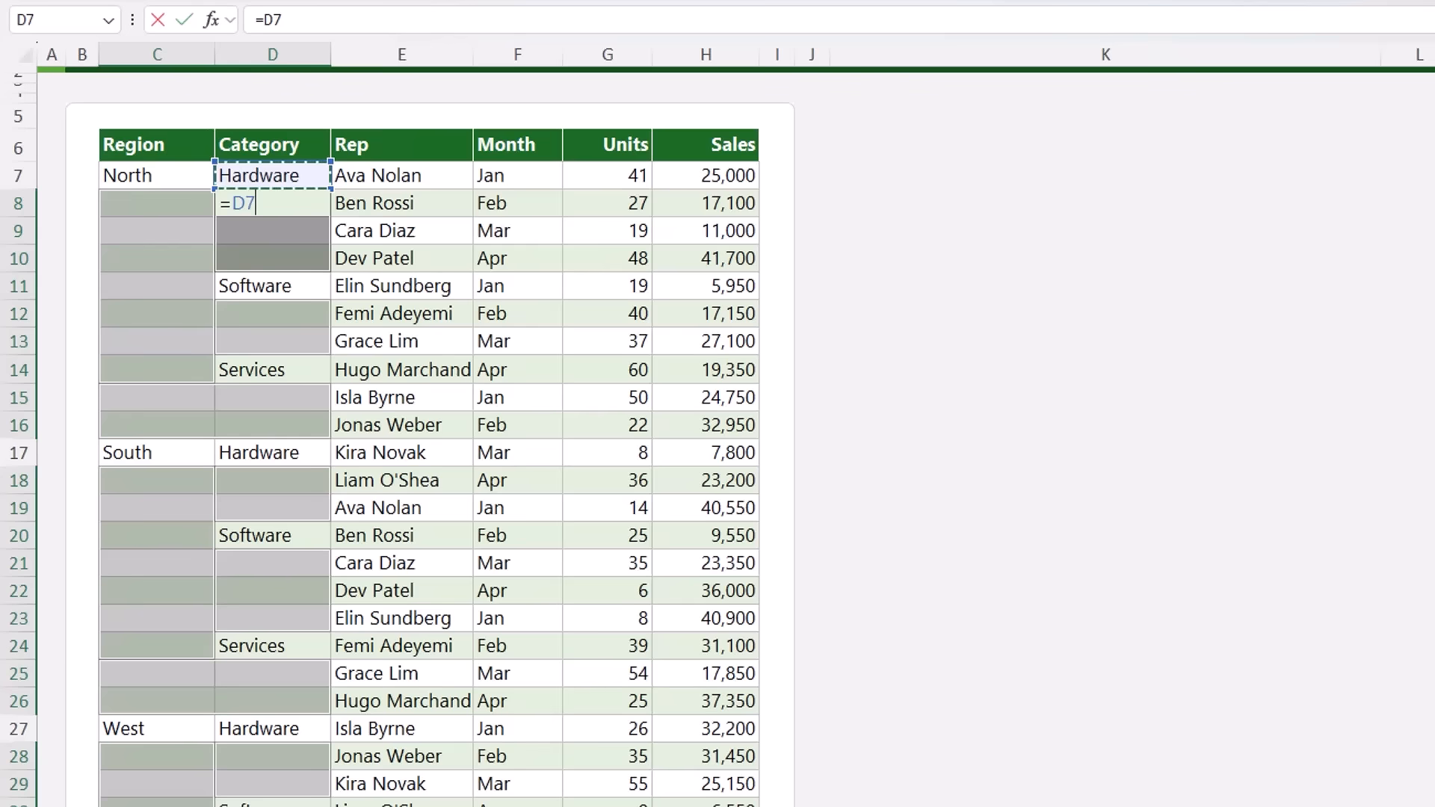
{"action": "key", "text": "ctrl+Return"}
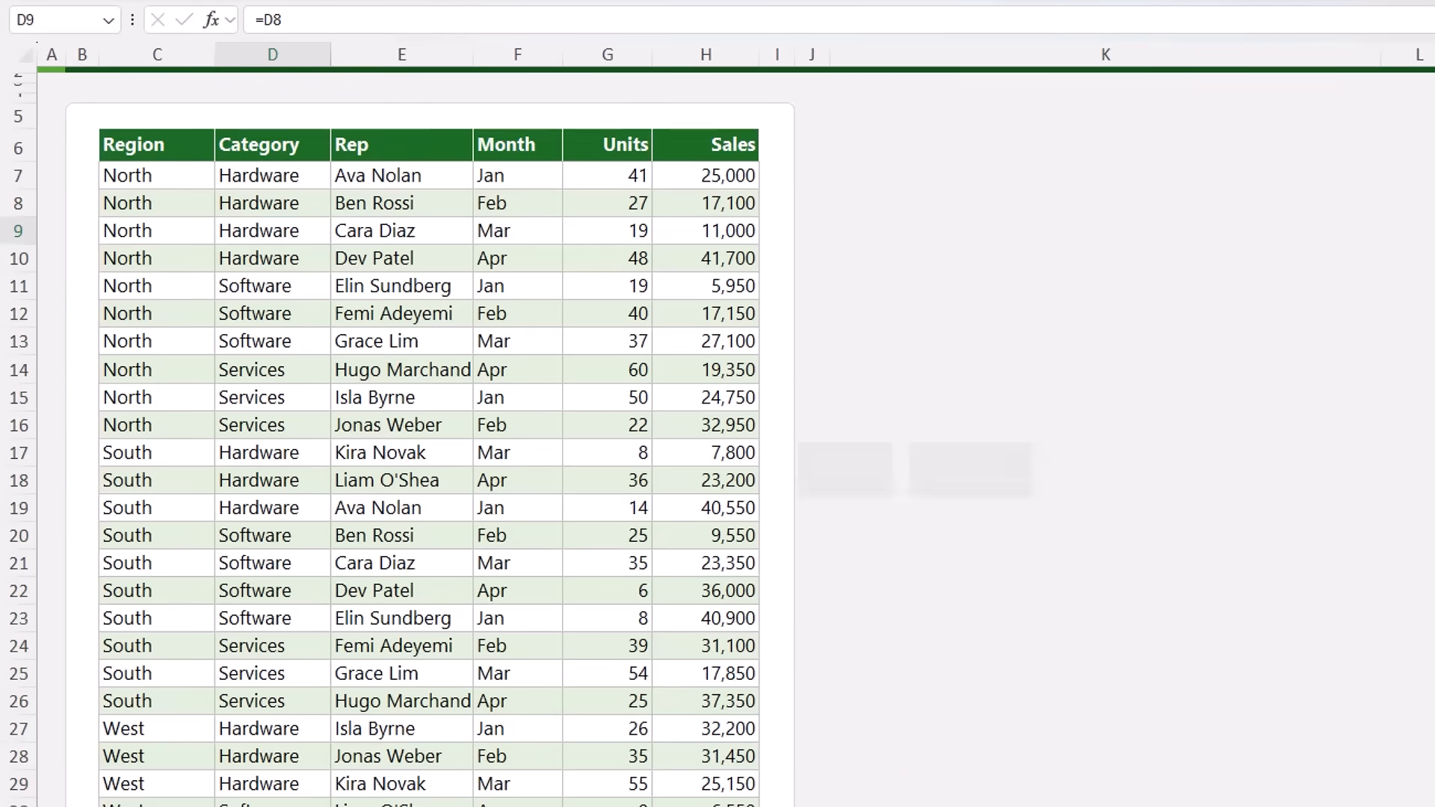
Step: Examine the filled Region and Category cells to check which hold formulas referencing the cell above and which hold typed labels
{"action": "key", "text": "Down"}
{"action": "key", "text": "Down"}
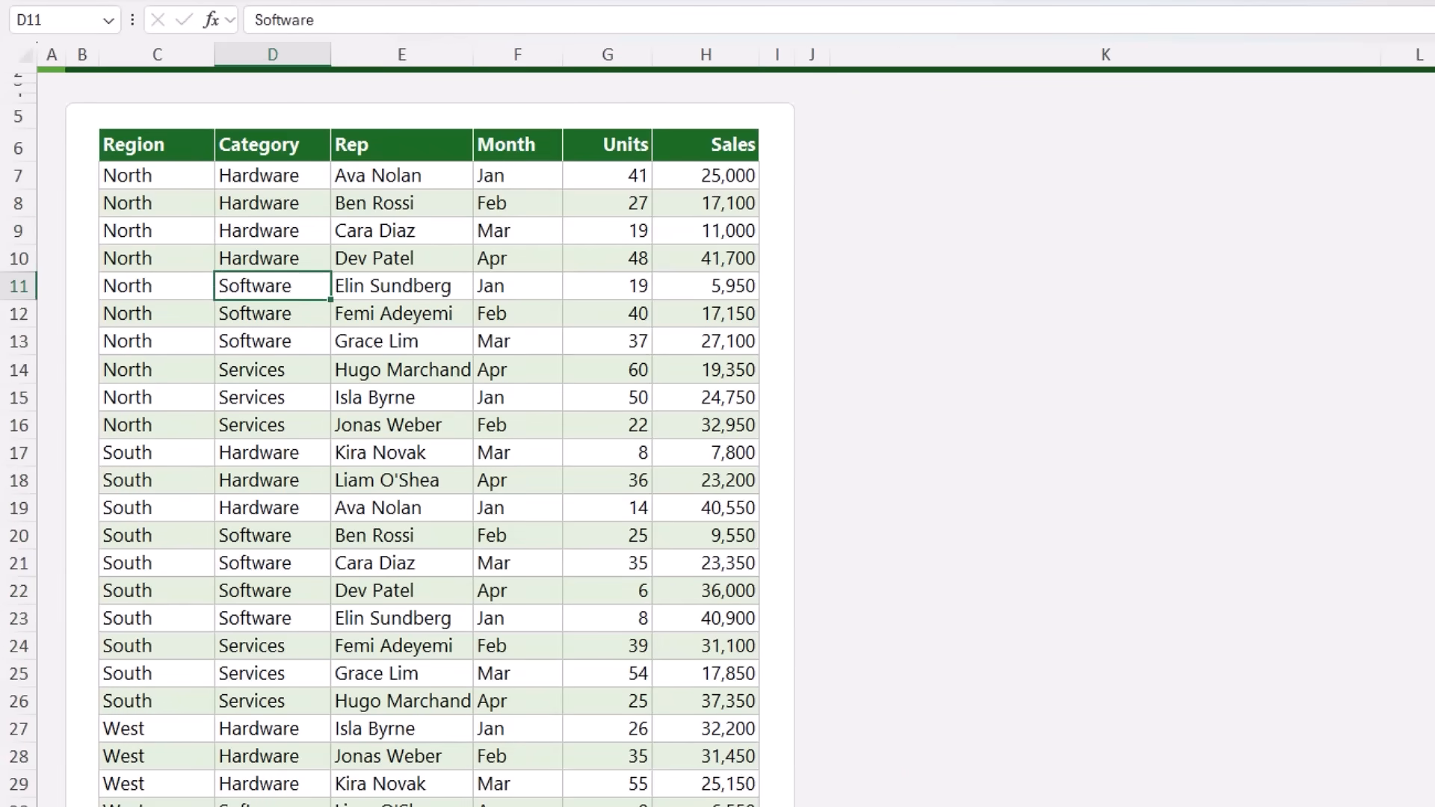
{"action": "key", "text": "Down"}
{"action": "key", "text": "Down"}
{"action": "key", "text": "Down"}
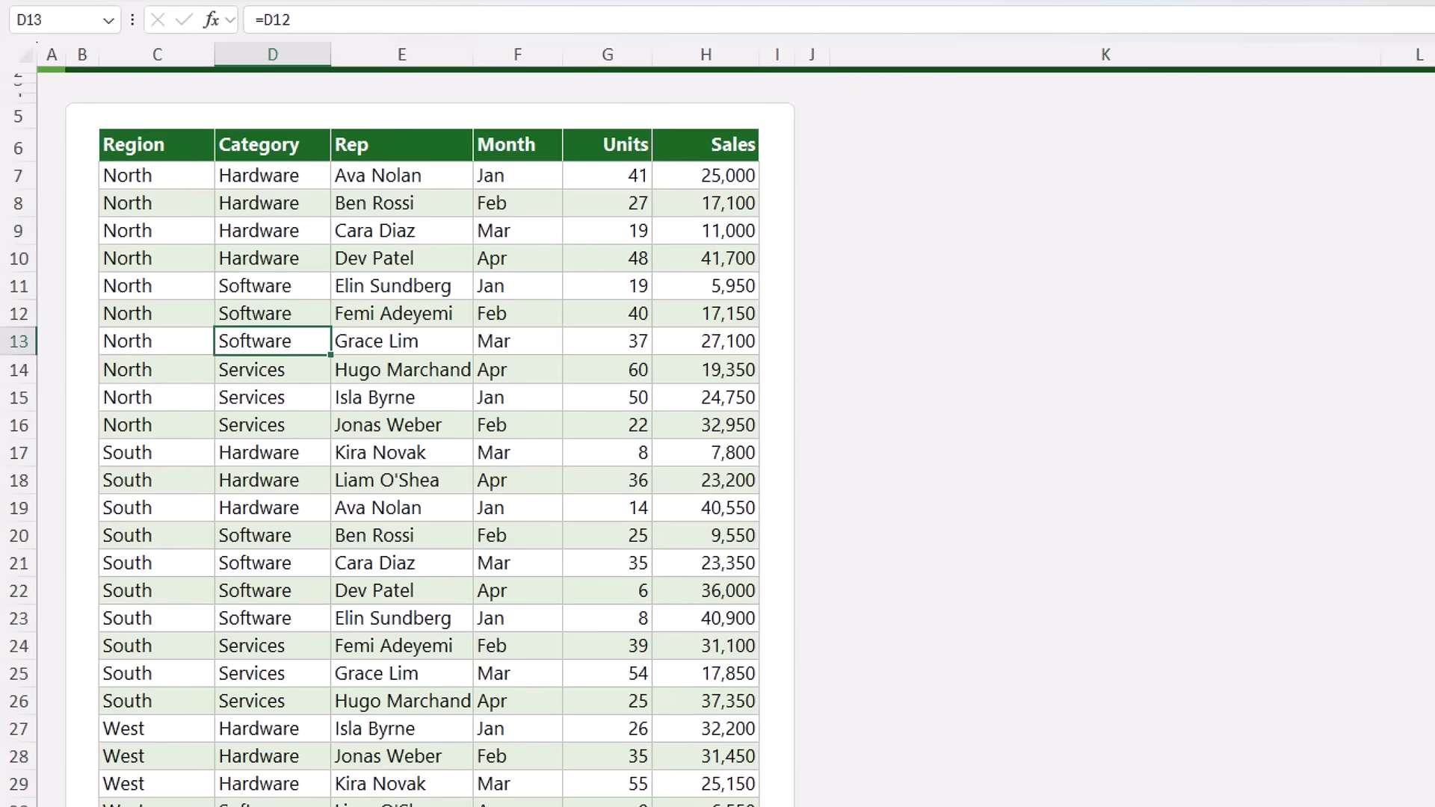
{"action": "key", "text": "Left"}
{"action": "key", "text": "Down"}
{"action": "key", "text": "Down"}
{"action": "key", "text": "Down"}
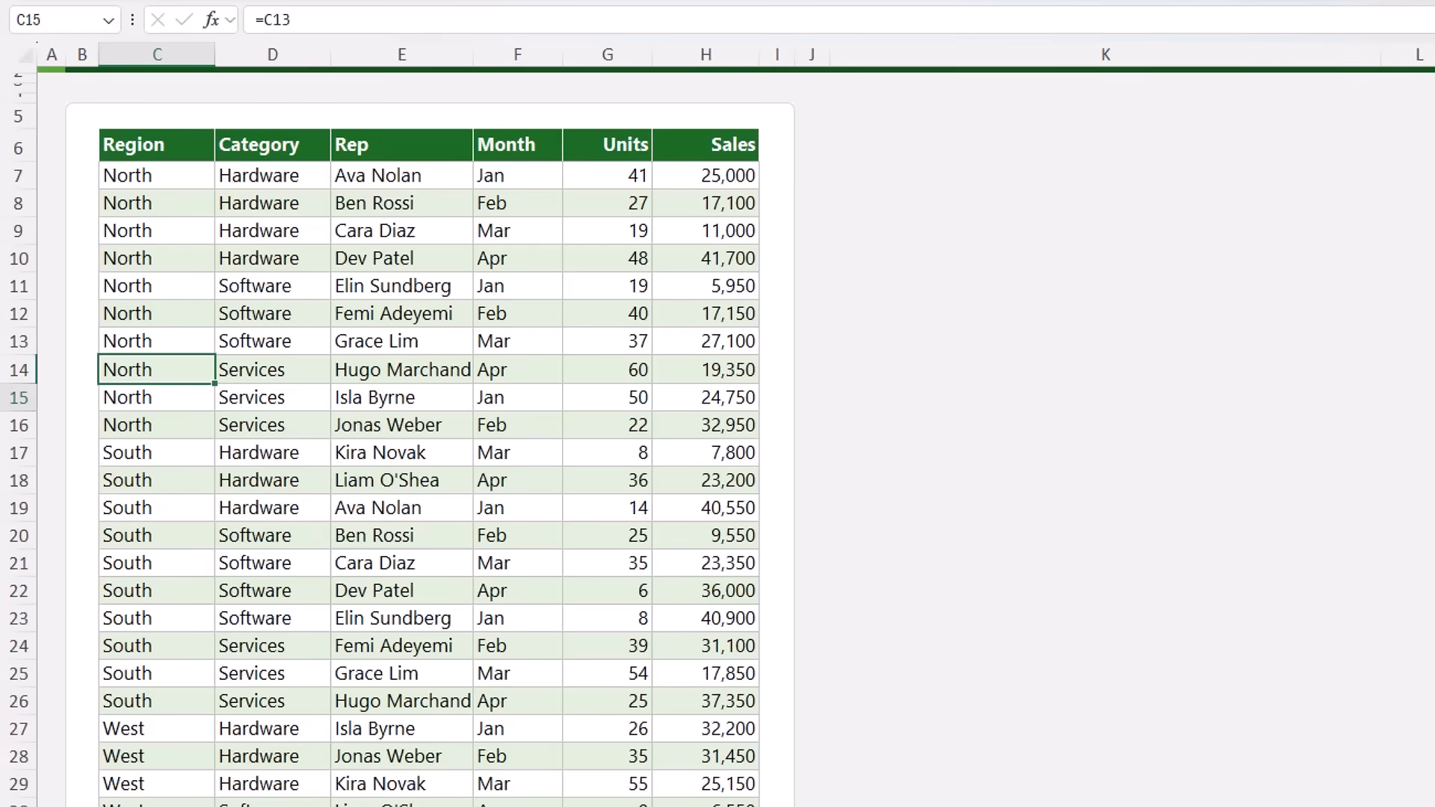
{"action": "key", "text": "Right"}
{"action": "key", "text": "Down"}
{"action": "key", "text": "Down"}
{"action": "key", "text": "Down"}
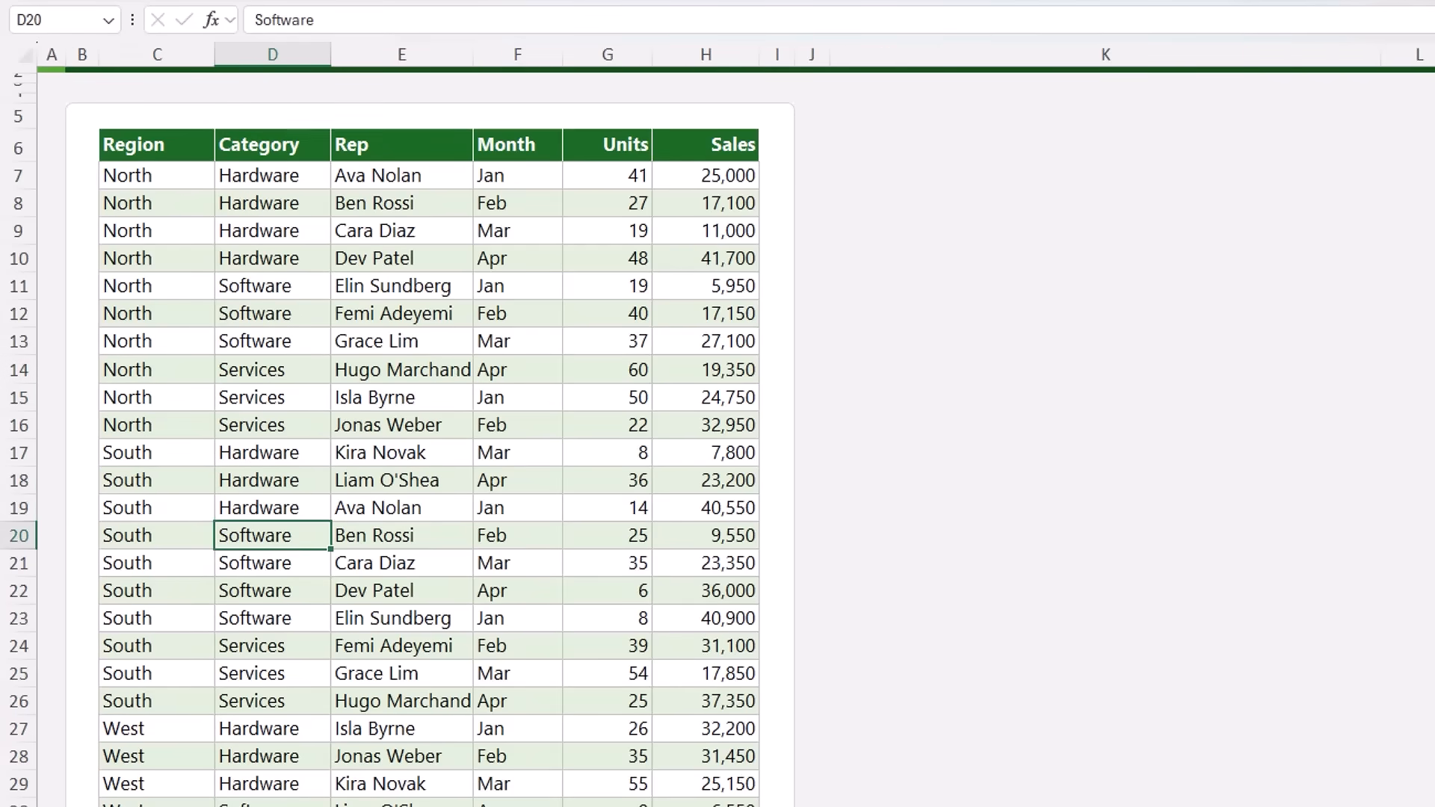
{"action": "key", "text": "Down"}
{"action": "key", "text": "Down"}
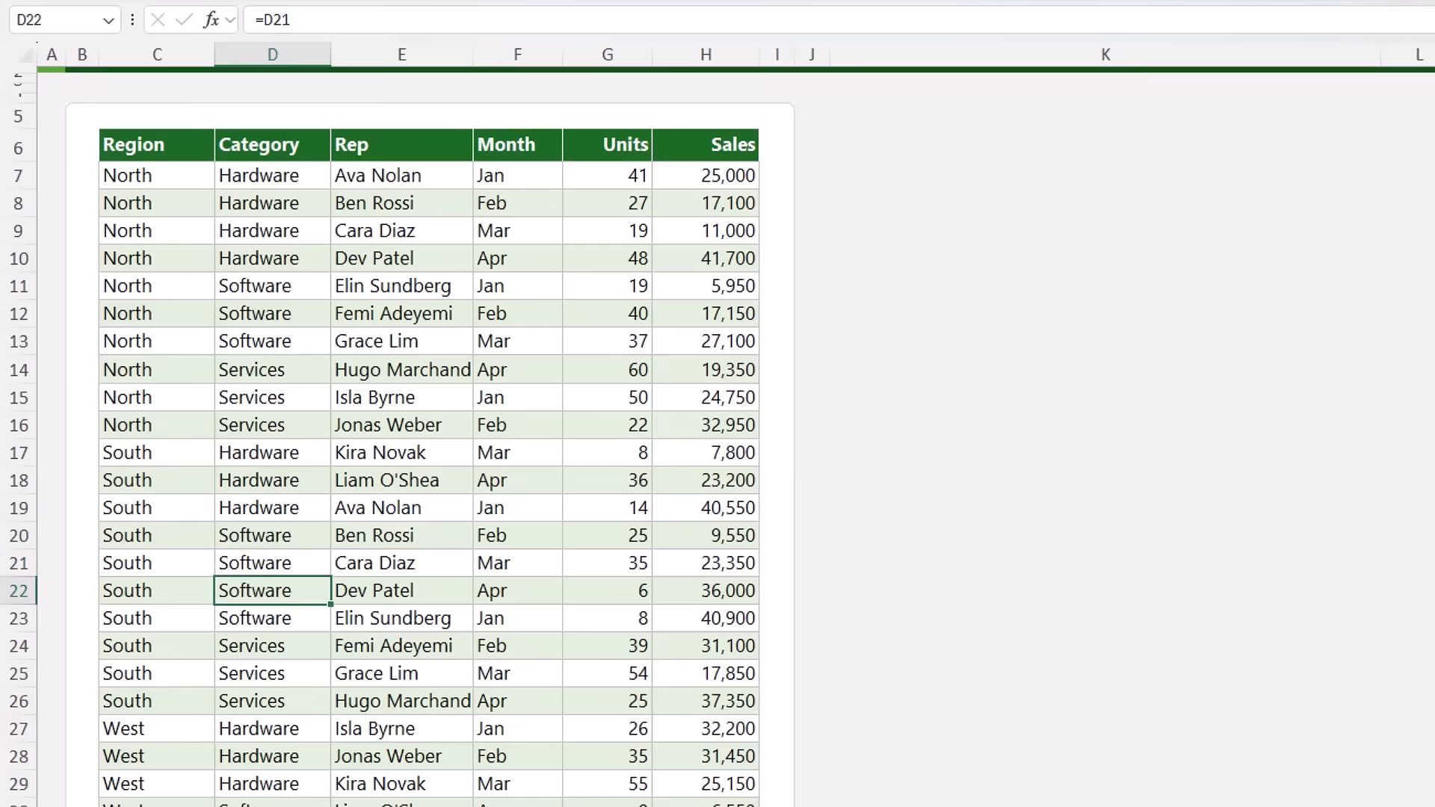
Step: Convert the Region and Category formulas to static values by copying both columns' data and pasting it over itself as values only
{"action": "key", "text": "ctrl+Up"}
{"action": "key", "text": "Down"}
{"action": "key", "text": "Left"}
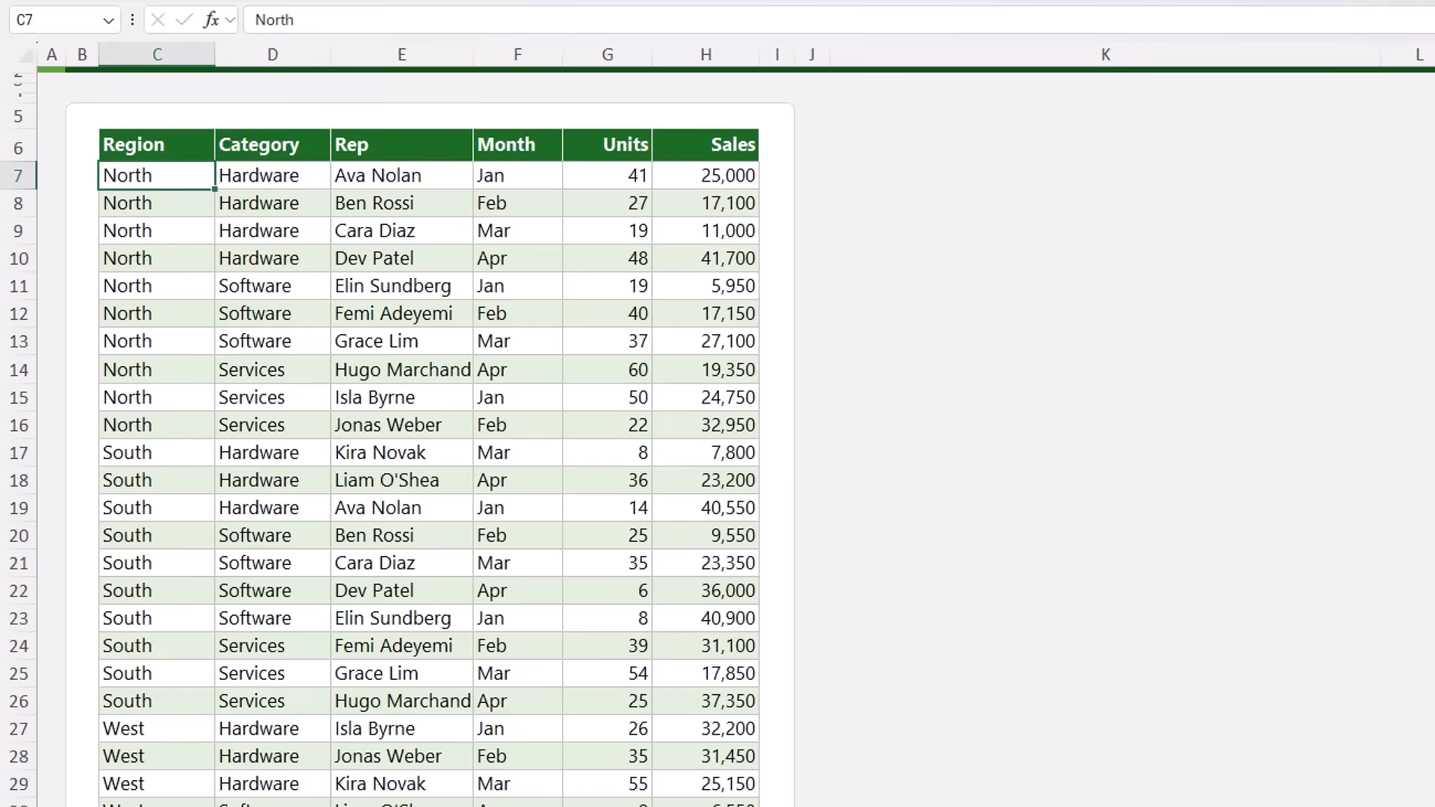
{"action": "key", "text": "ctrl+shift+Down"}
{"action": "key", "text": "shift+Right"}
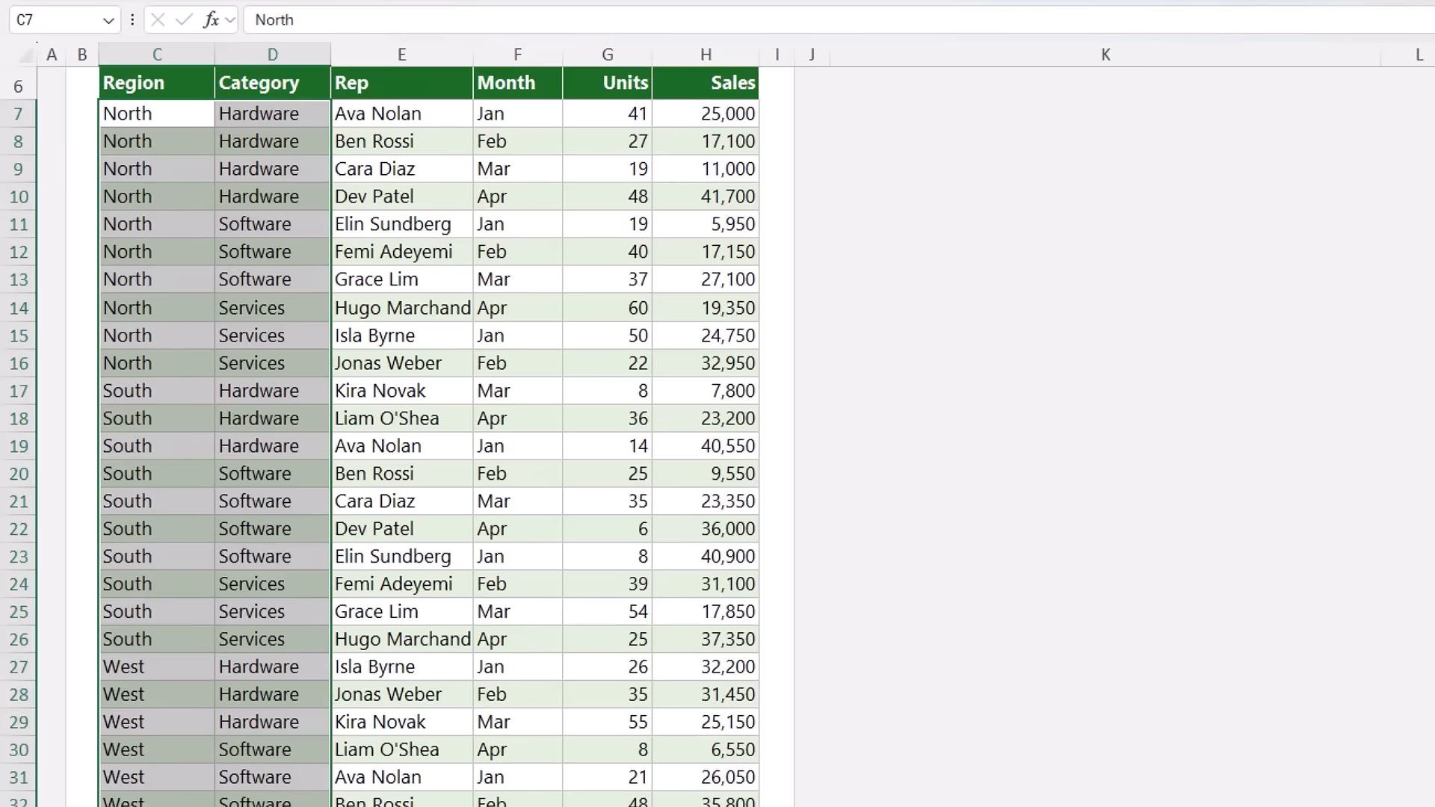
{"action": "key", "text": "ctrl+c"}
{"action": "key", "text": "ctrl+shift+v"}
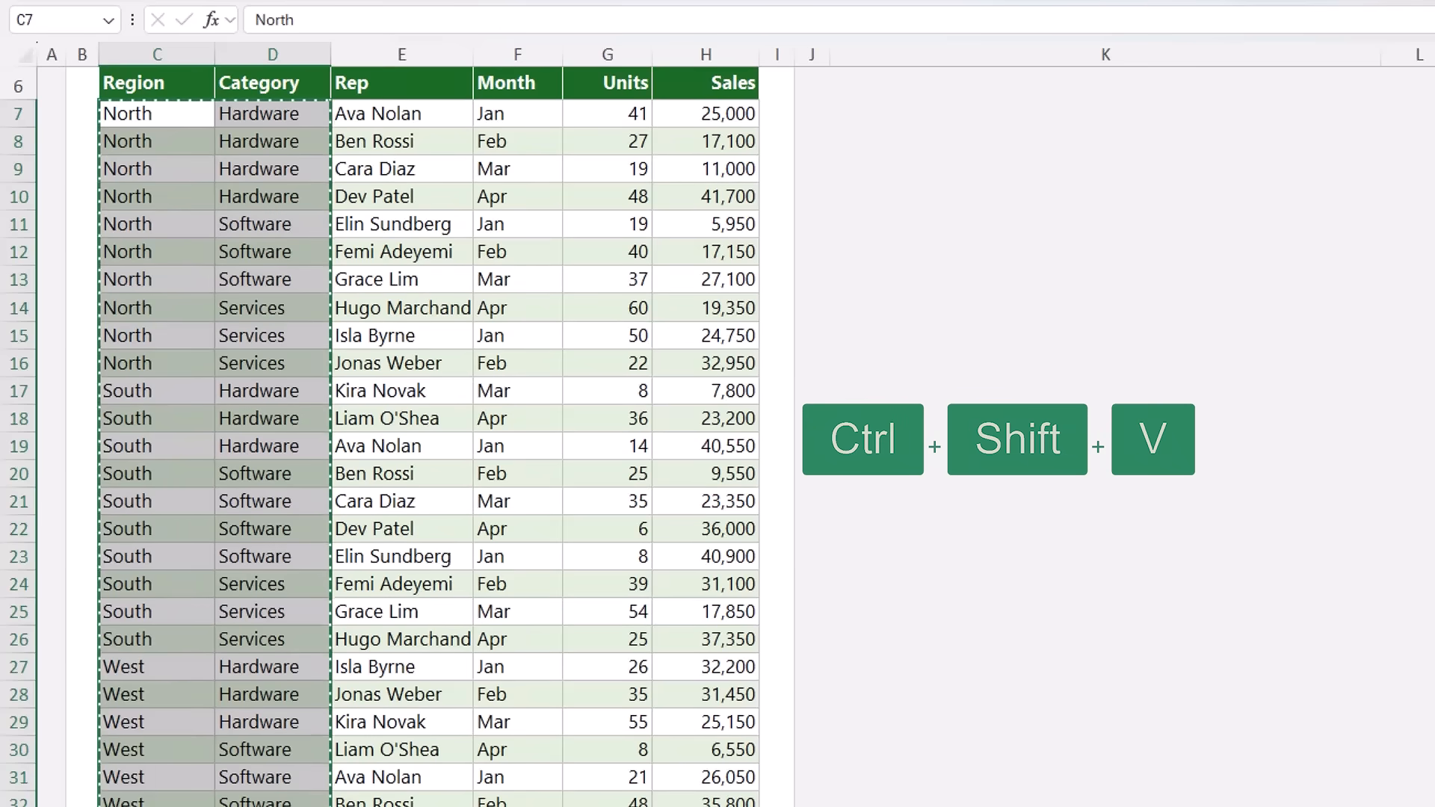
Step: Examine the Region and Category cells row by row to check that they contain plain values
{"action": "key", "text": "Down"}
{"action": "key", "text": "Down"}
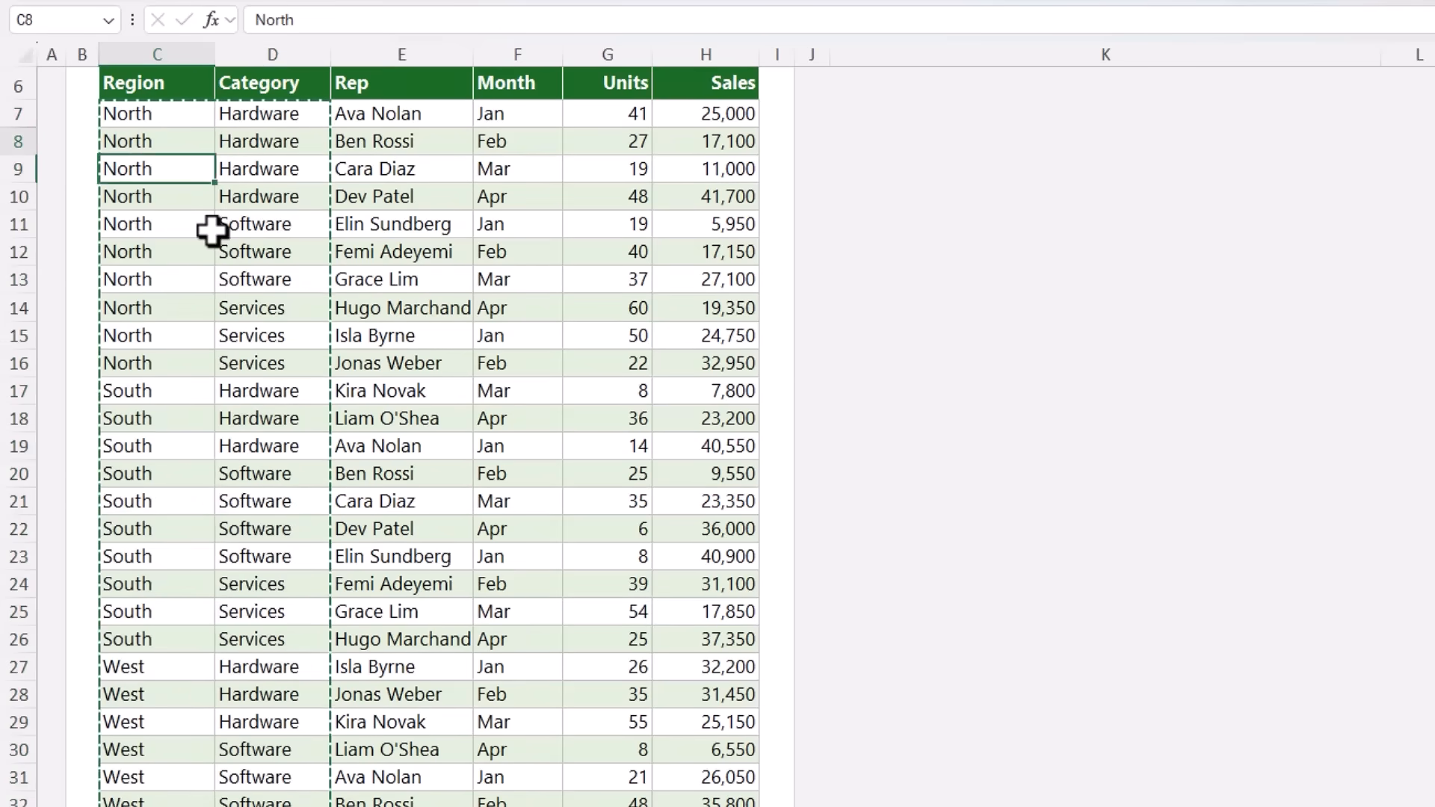
{"action": "key", "text": "Down"}
{"action": "key", "text": "Down"}
{"action": "key", "text": "Down"}
{"action": "key", "text": "Down"}
{"action": "key", "text": "Down"}
{"action": "key", "text": "Down"}
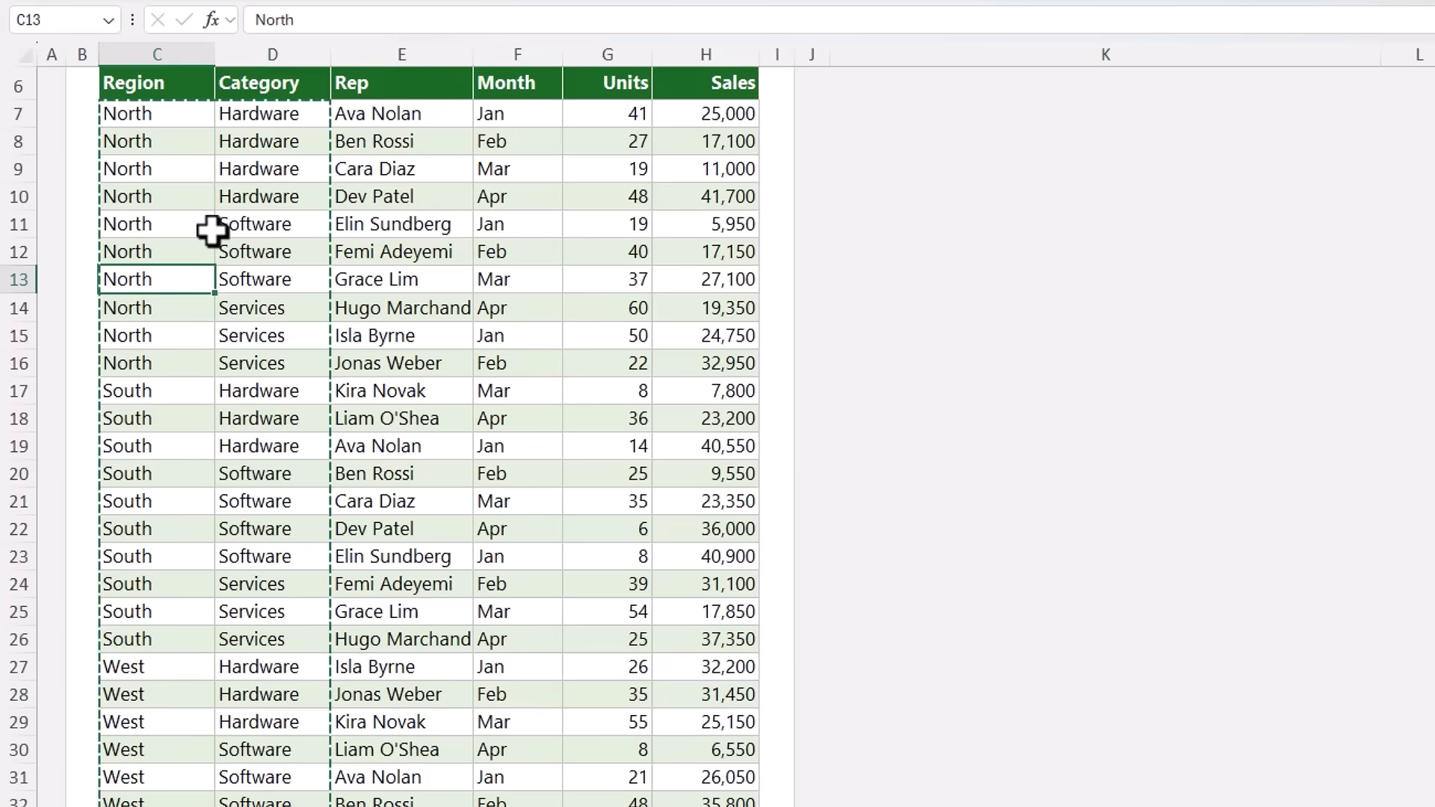
{"action": "key", "text": "Down"}
{"action": "key", "text": "Down"}
{"action": "key", "text": "Down"}
{"action": "key", "text": "Down"}
{"action": "key", "text": "Right"}
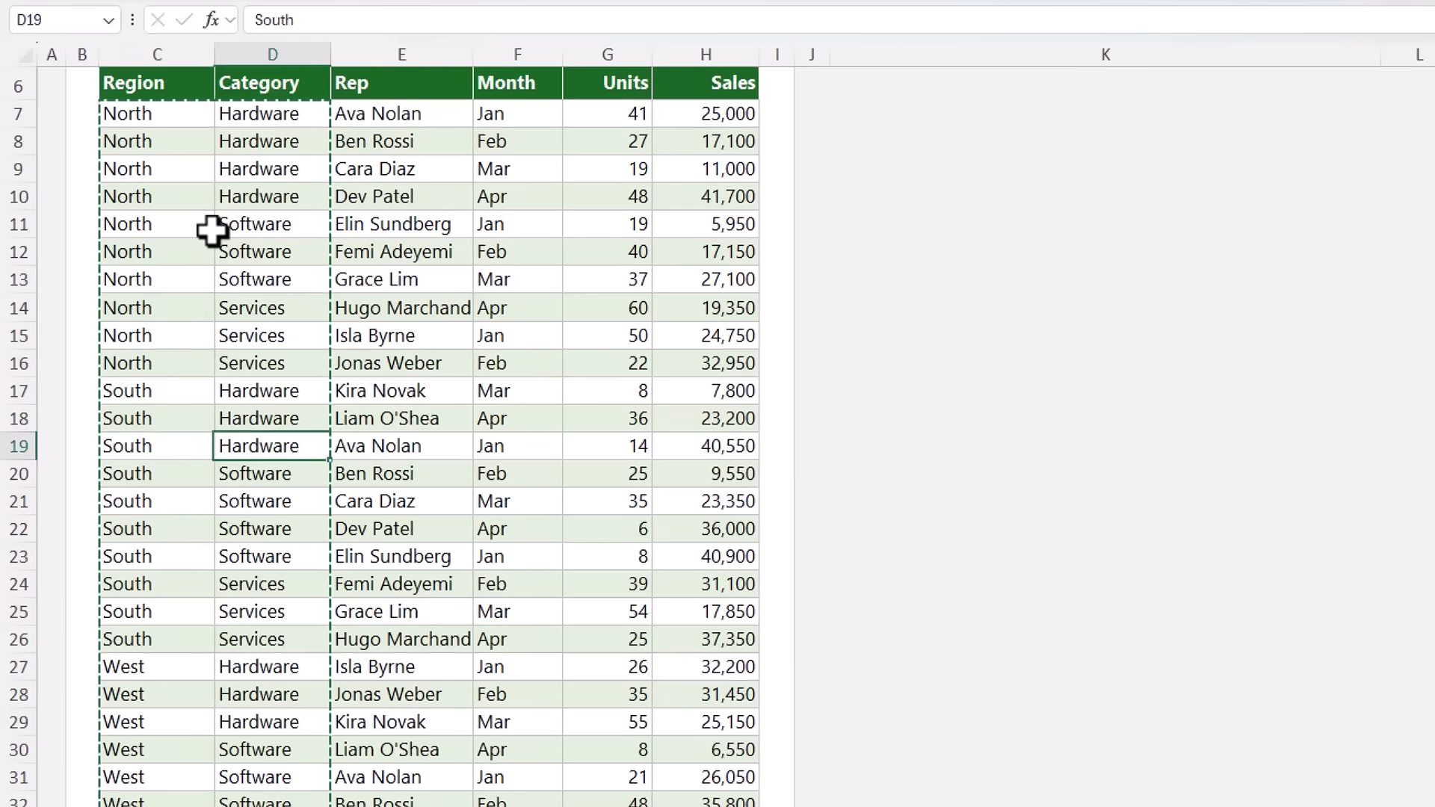
{"action": "key", "text": "Up"}
{"action": "key", "text": "Up"}
{"action": "key", "text": "Up"}
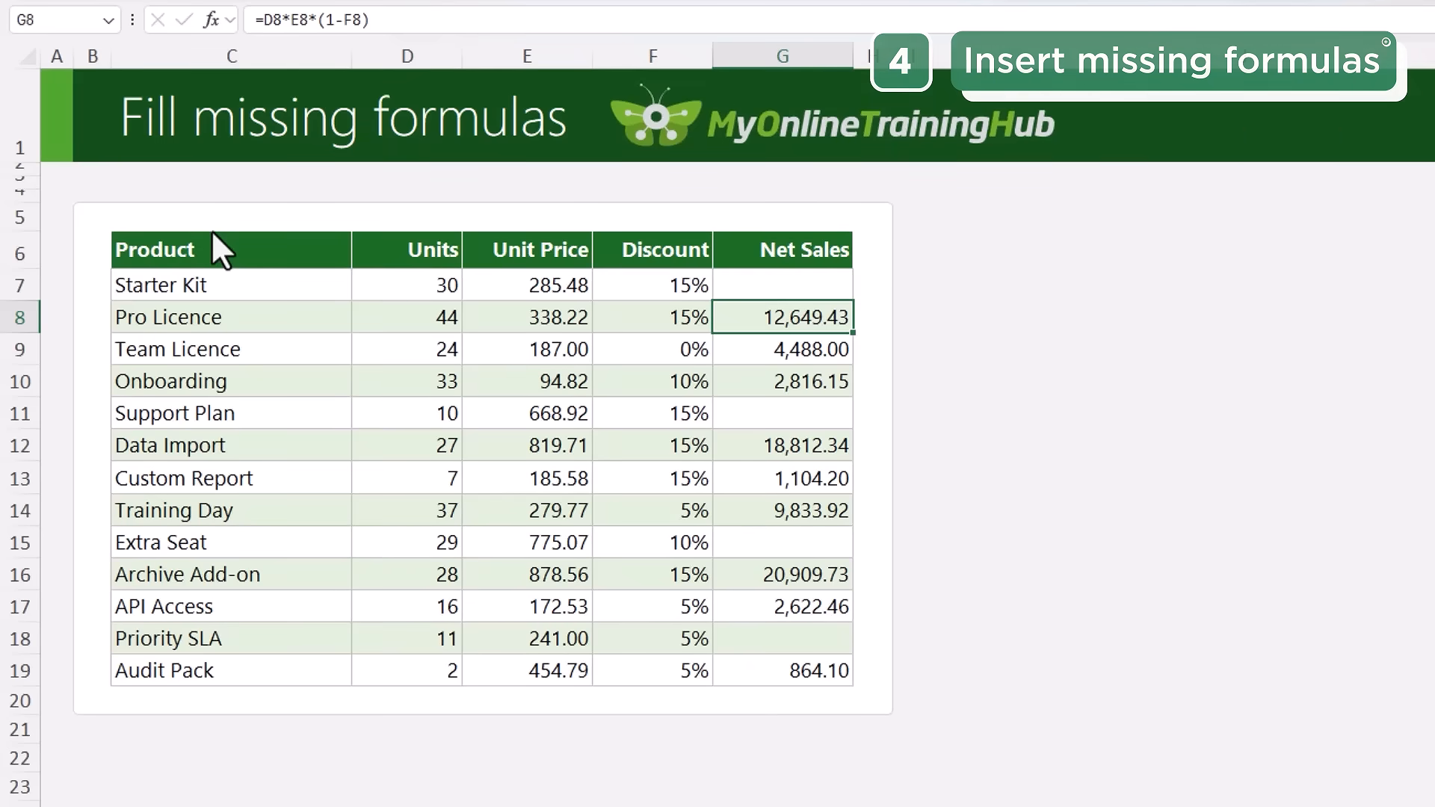
Step: Examine the Net Sales column of the Fill missing formulas table, comparing the existing formulas with the blank cells
{"action": "key", "text": "Up"}
{"action": "key", "text": "Down"}
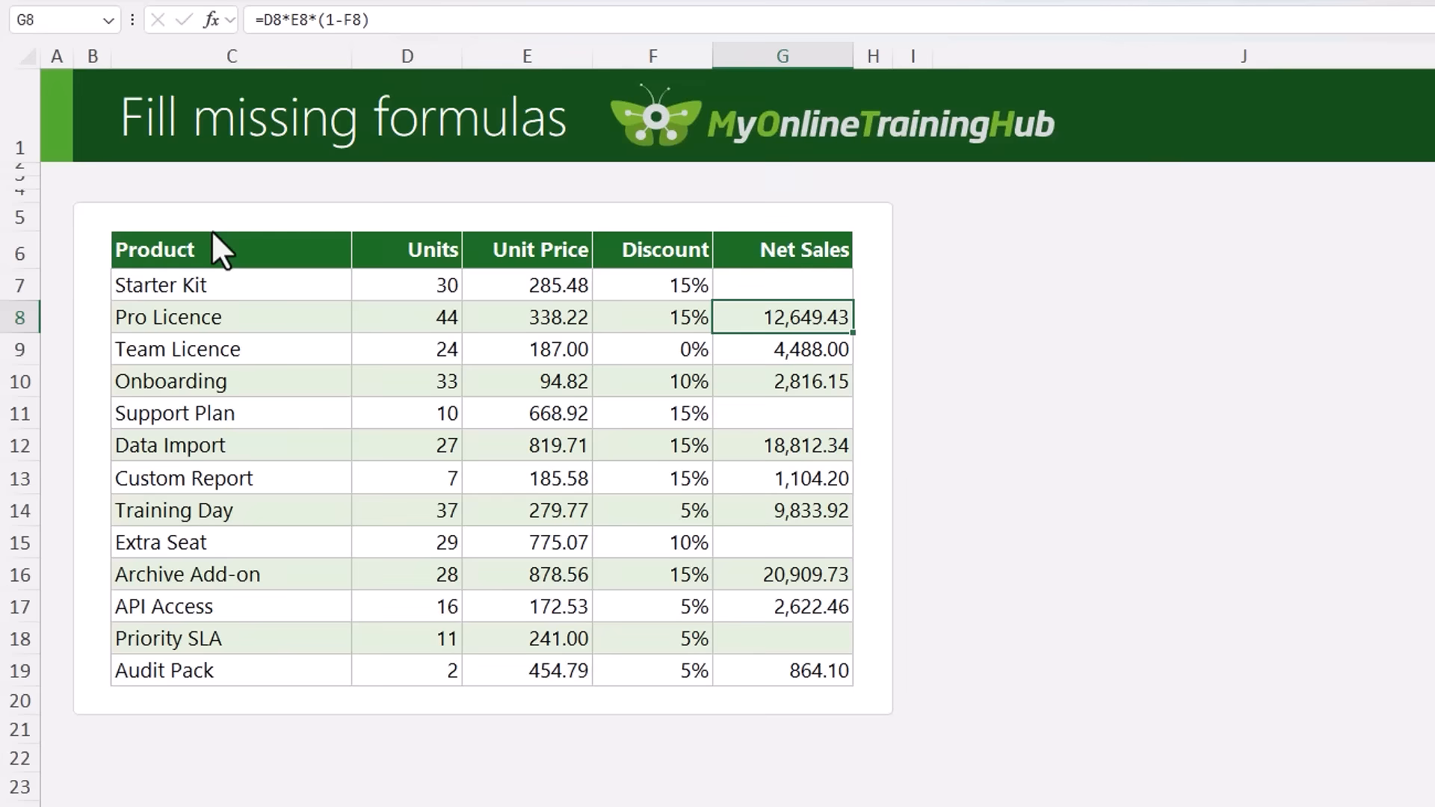
{"action": "key", "text": "Up"}
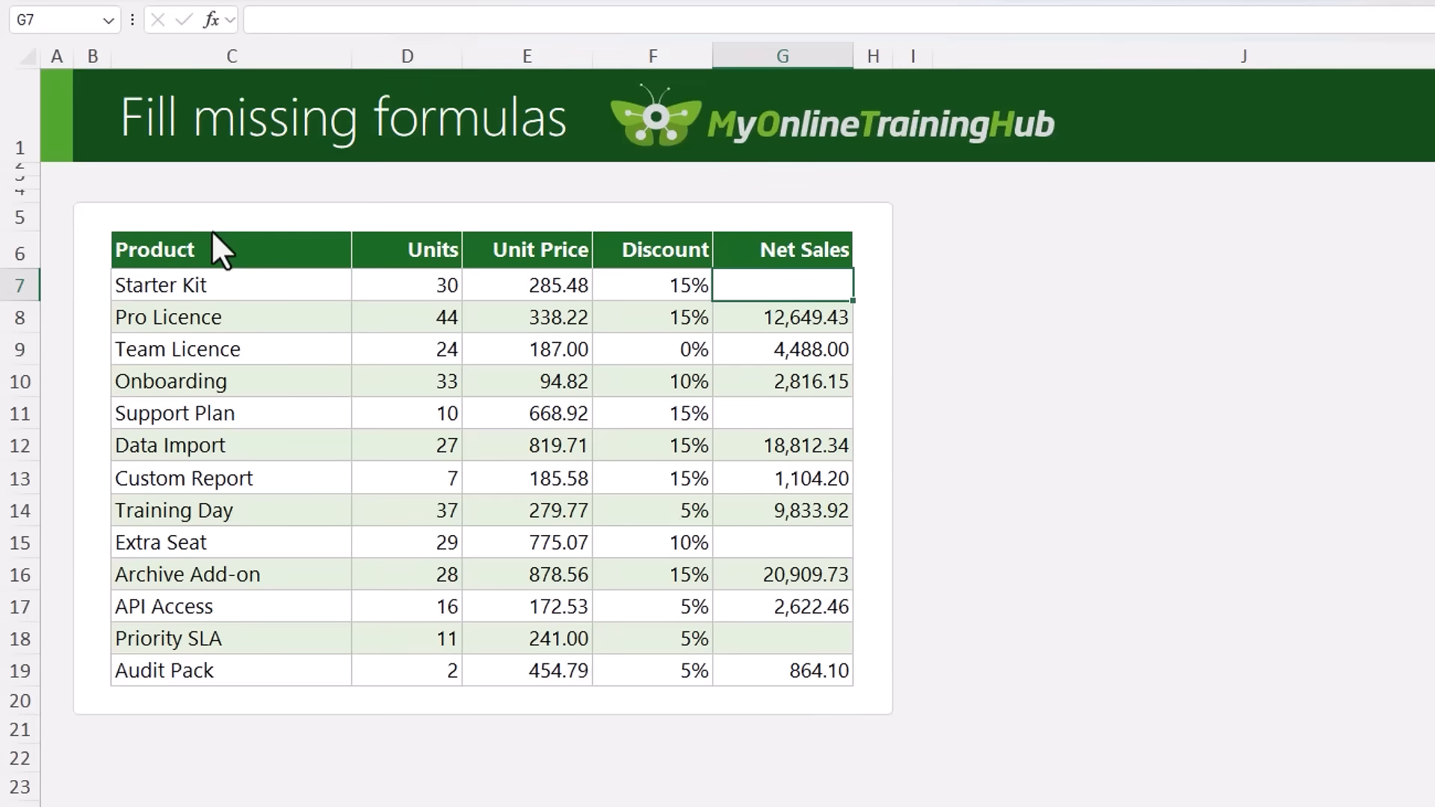
{"action": "left_click_drag", "start_coordinate": [783, 285], "coordinate": [782, 684]}
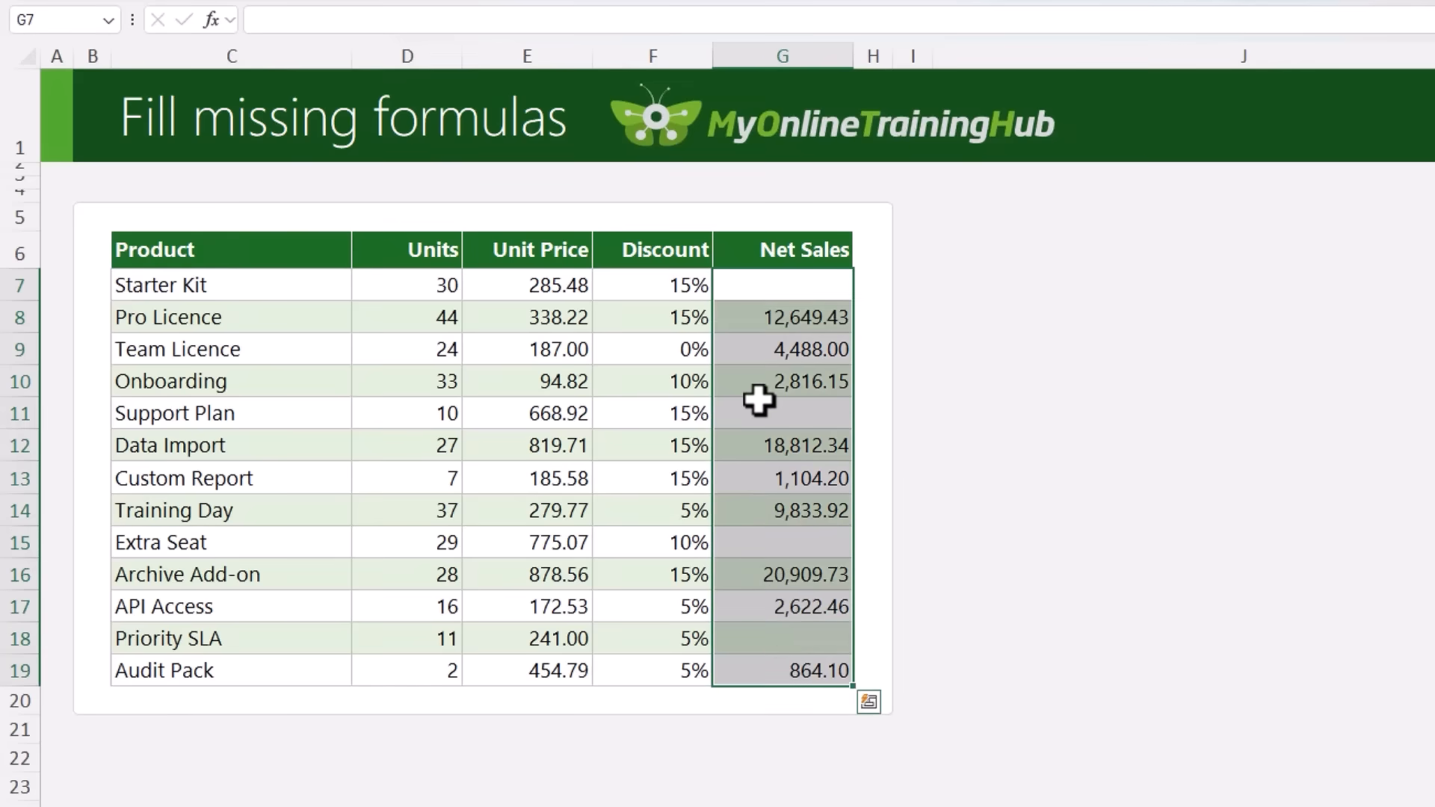
{"action": "key", "text": "Down"}
{"action": "key", "text": "Down"}
{"action": "key", "text": "Down"}
{"action": "key", "text": "Down"}
{"action": "key", "text": "Down"}
{"action": "key", "text": "Down"}
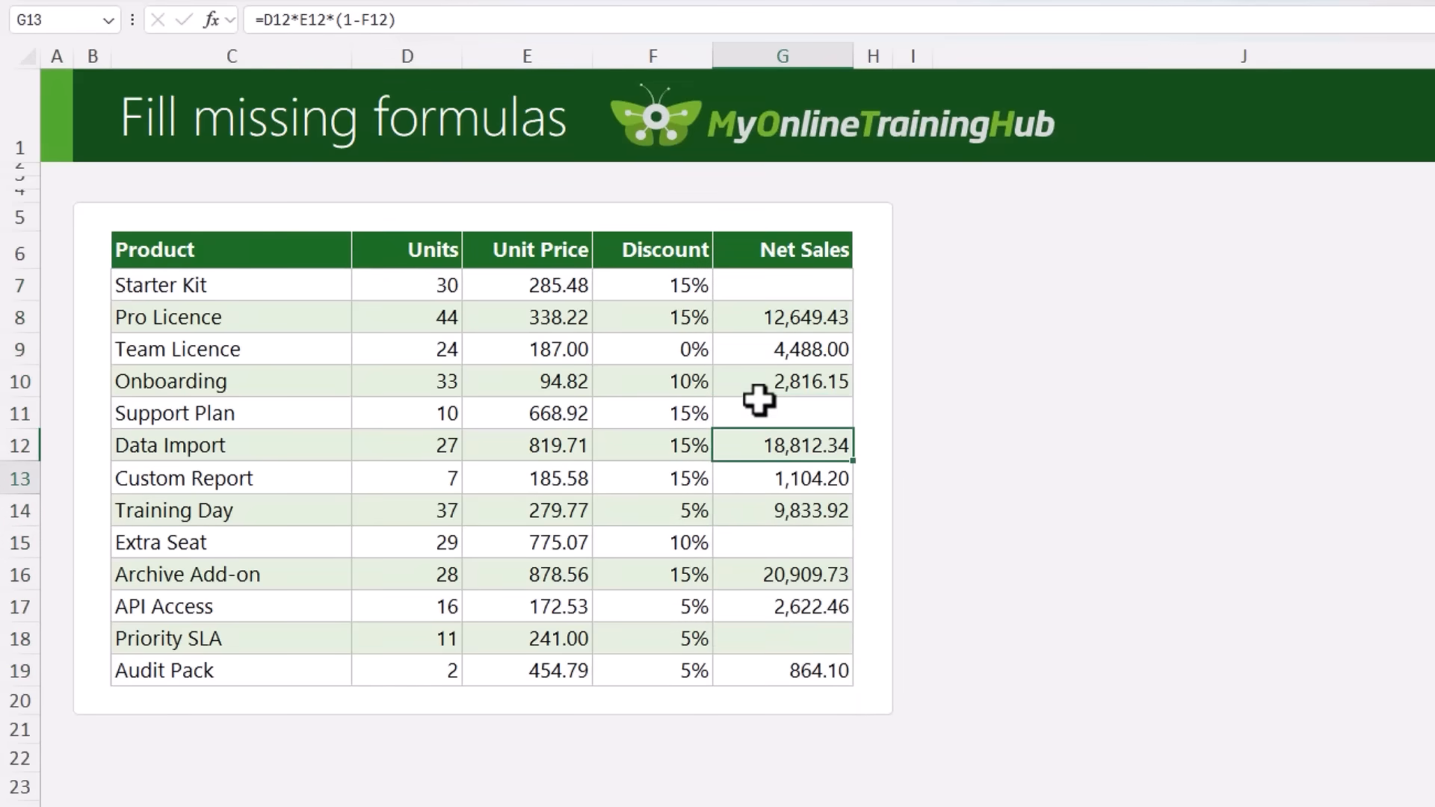
{"action": "key", "text": "Up"}
{"action": "key", "text": "Up"}
{"action": "key", "text": "Up"}
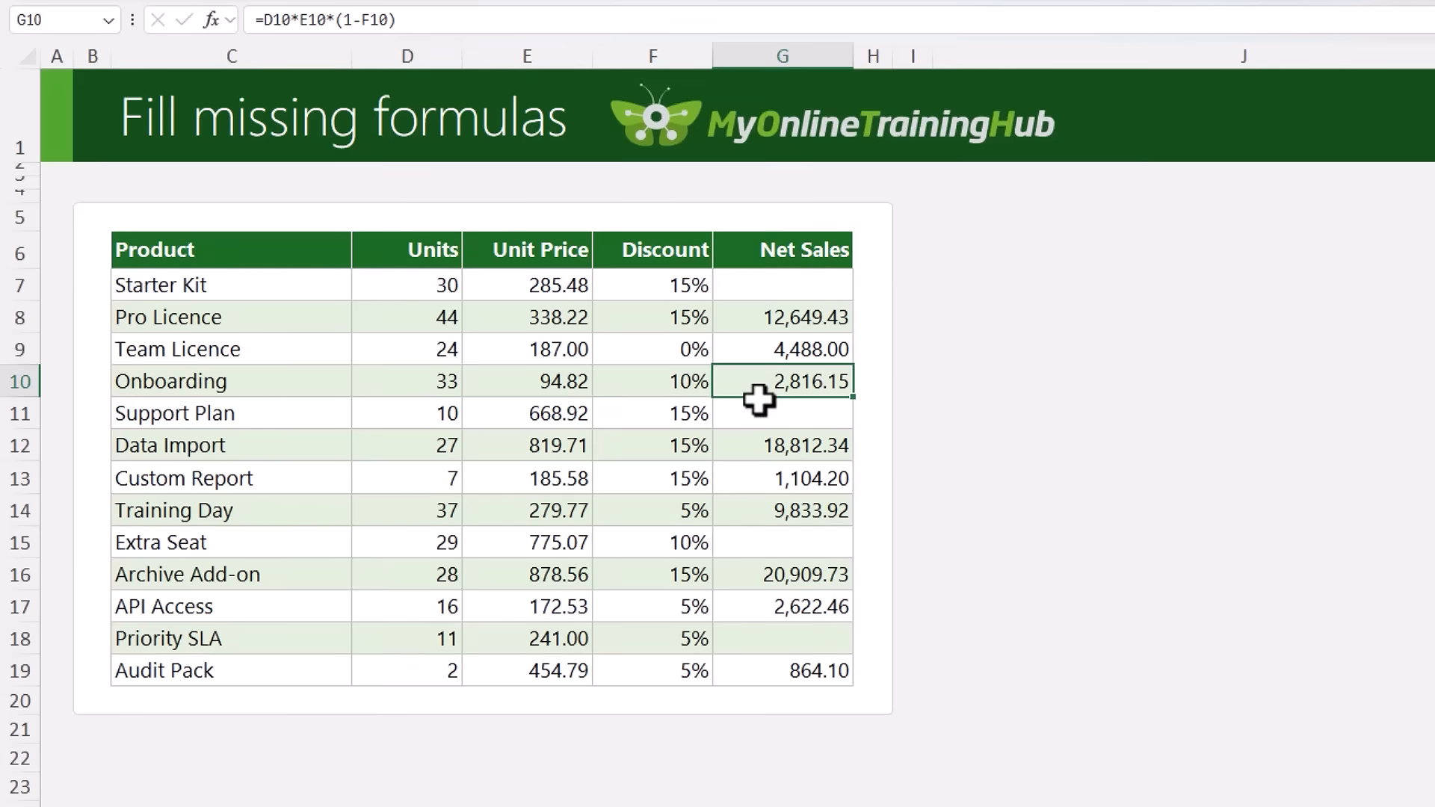
{"action": "key", "text": "Down"}
{"action": "key", "text": "Down"}
{"action": "key", "text": "Down"}
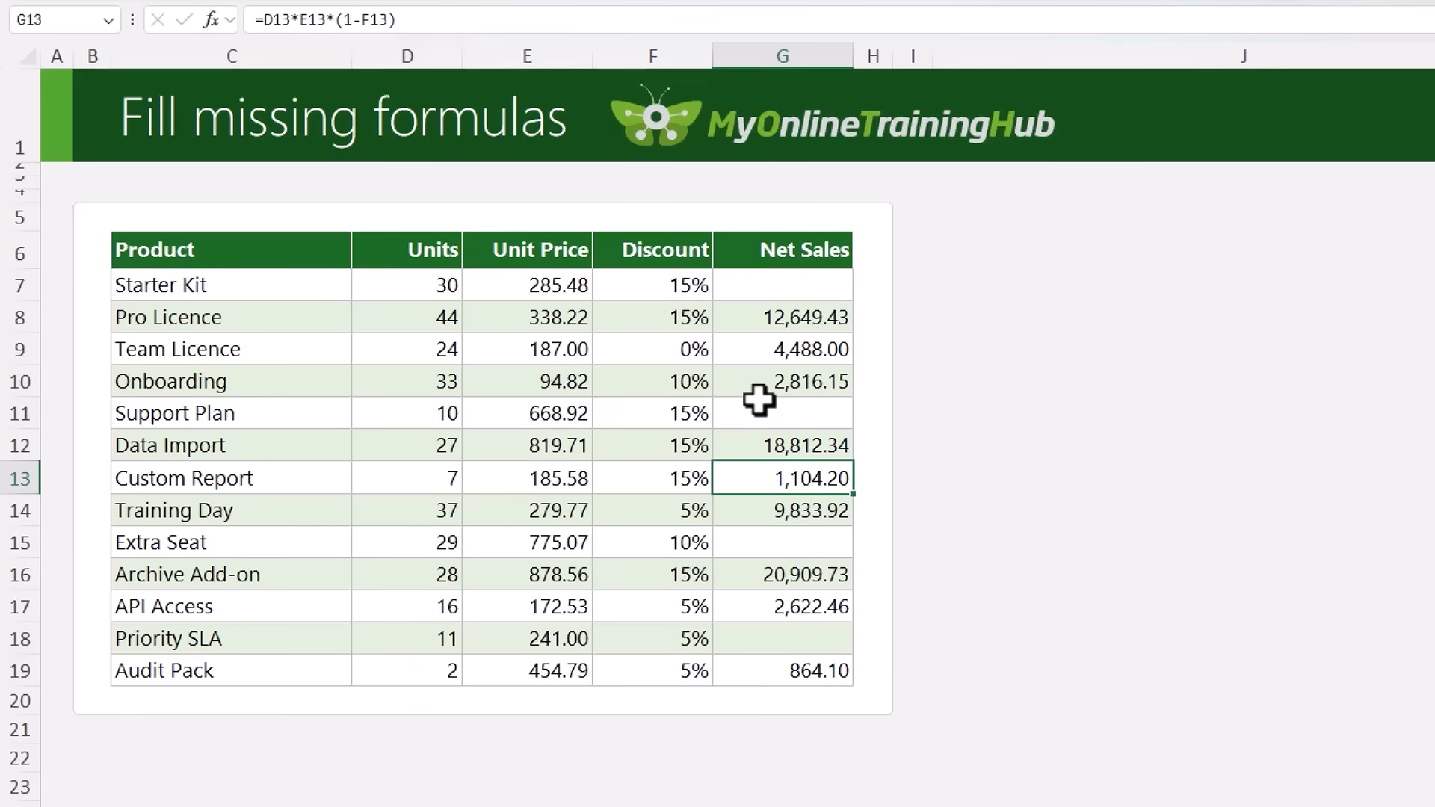
{"action": "key", "text": "Down"}
{"action": "key", "text": "Down"}
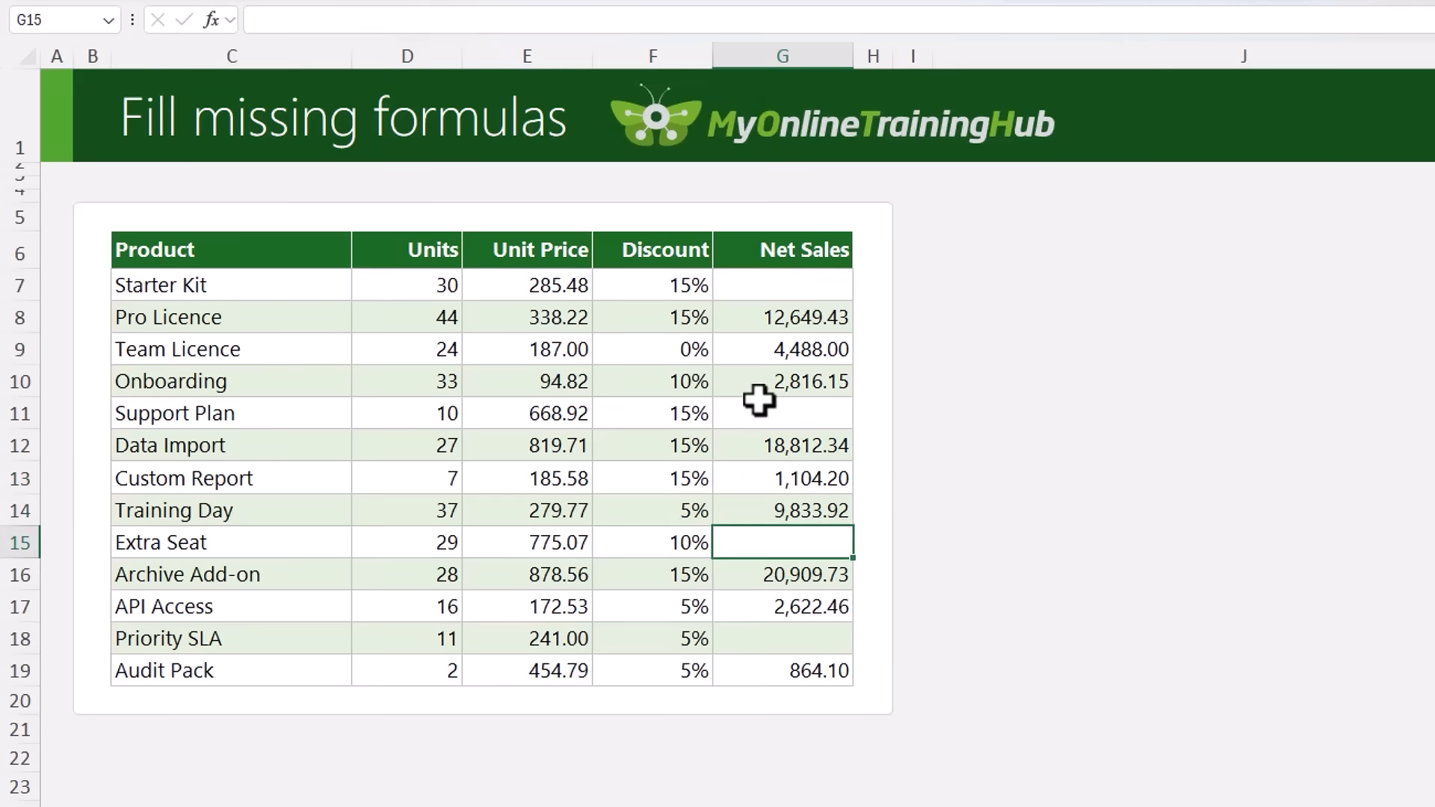
Step: Select only the blank Net Sales cells within G7:G19 using Go To Special
{"action": "left_click", "coordinate": [799, 287]}
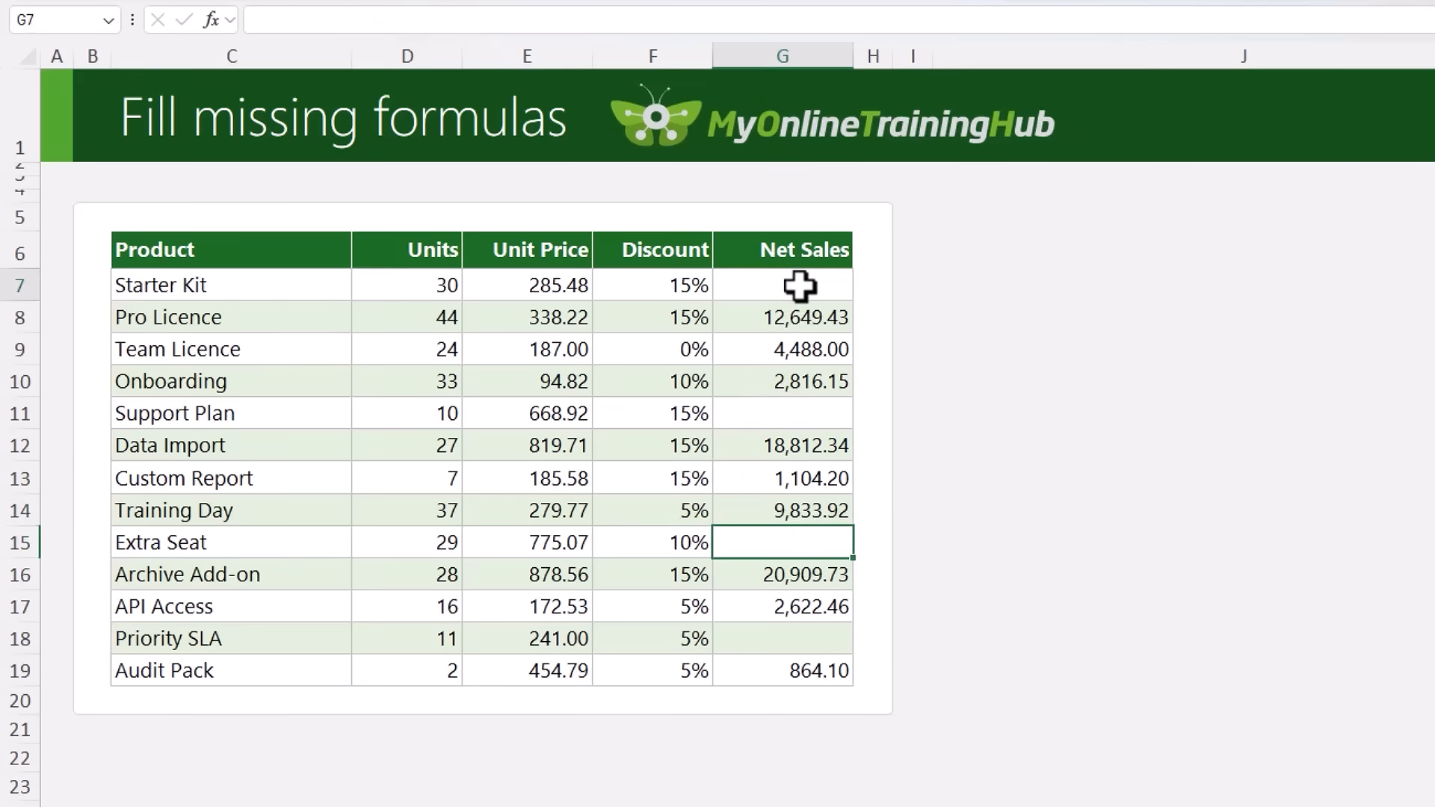
{"action": "left_click_drag", "start_coordinate": [799, 308], "coordinate": [843, 666]}
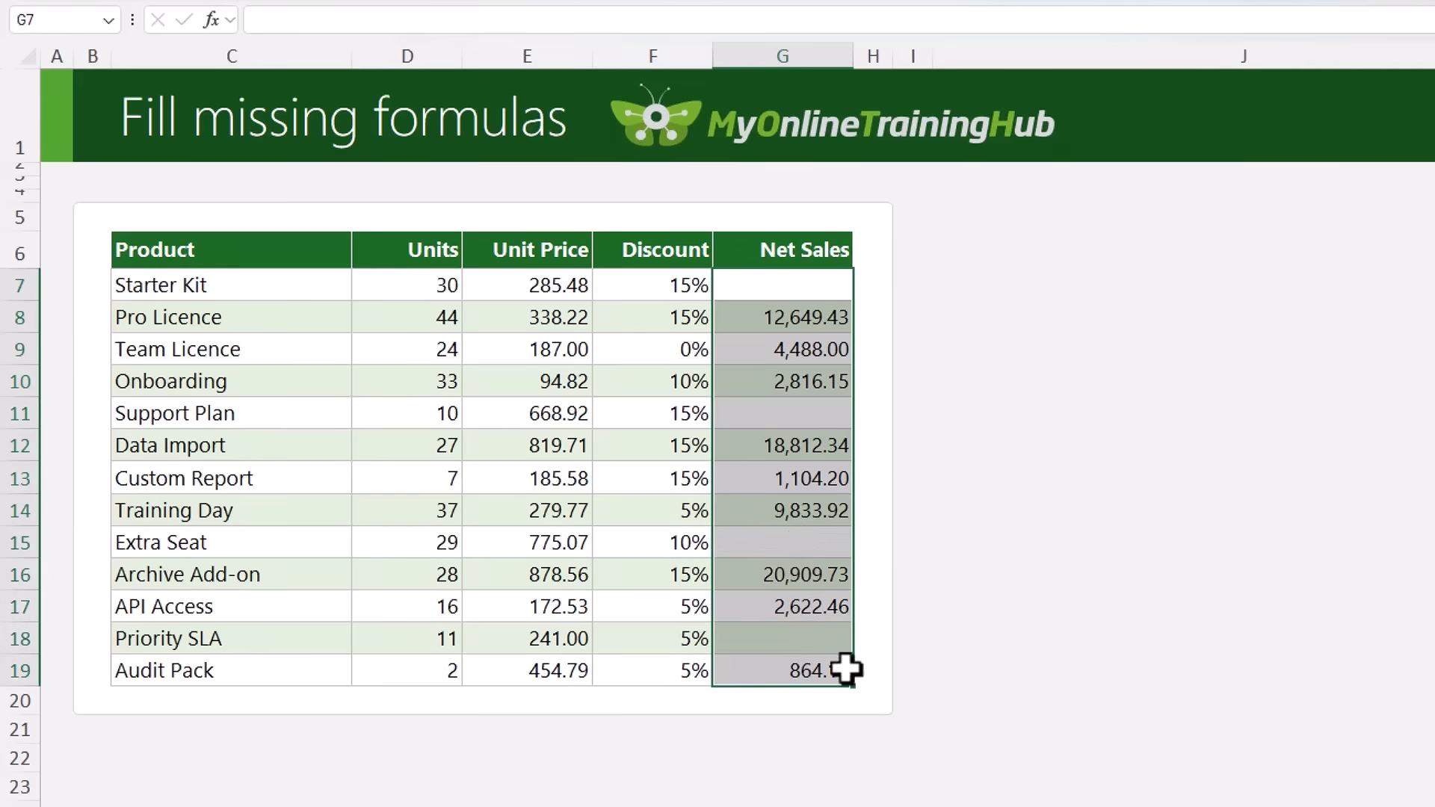
{"action": "key", "text": "ctrl+g"}
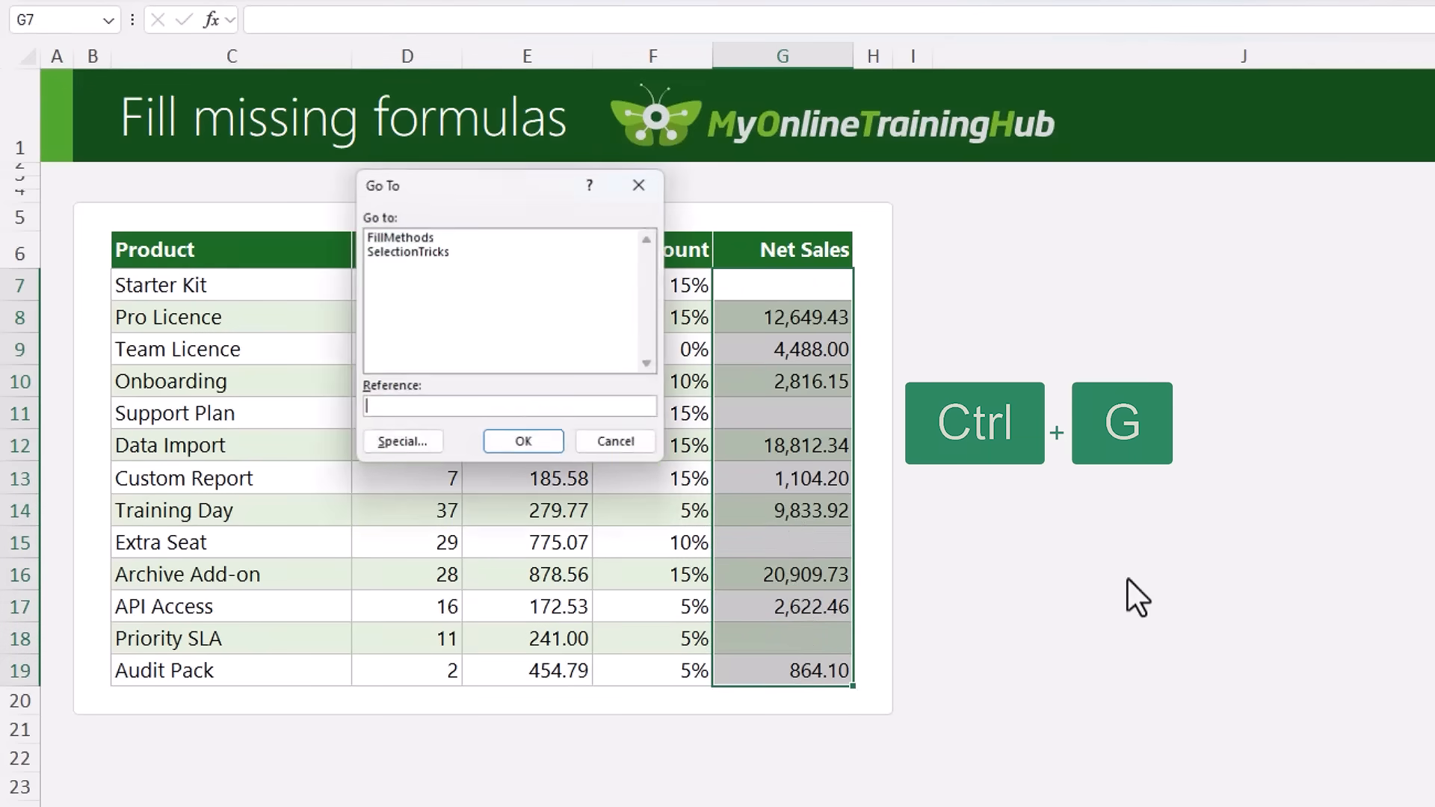
{"action": "left_click", "coordinate": [414, 442]}
{"action": "left_click", "coordinate": [387, 352]}
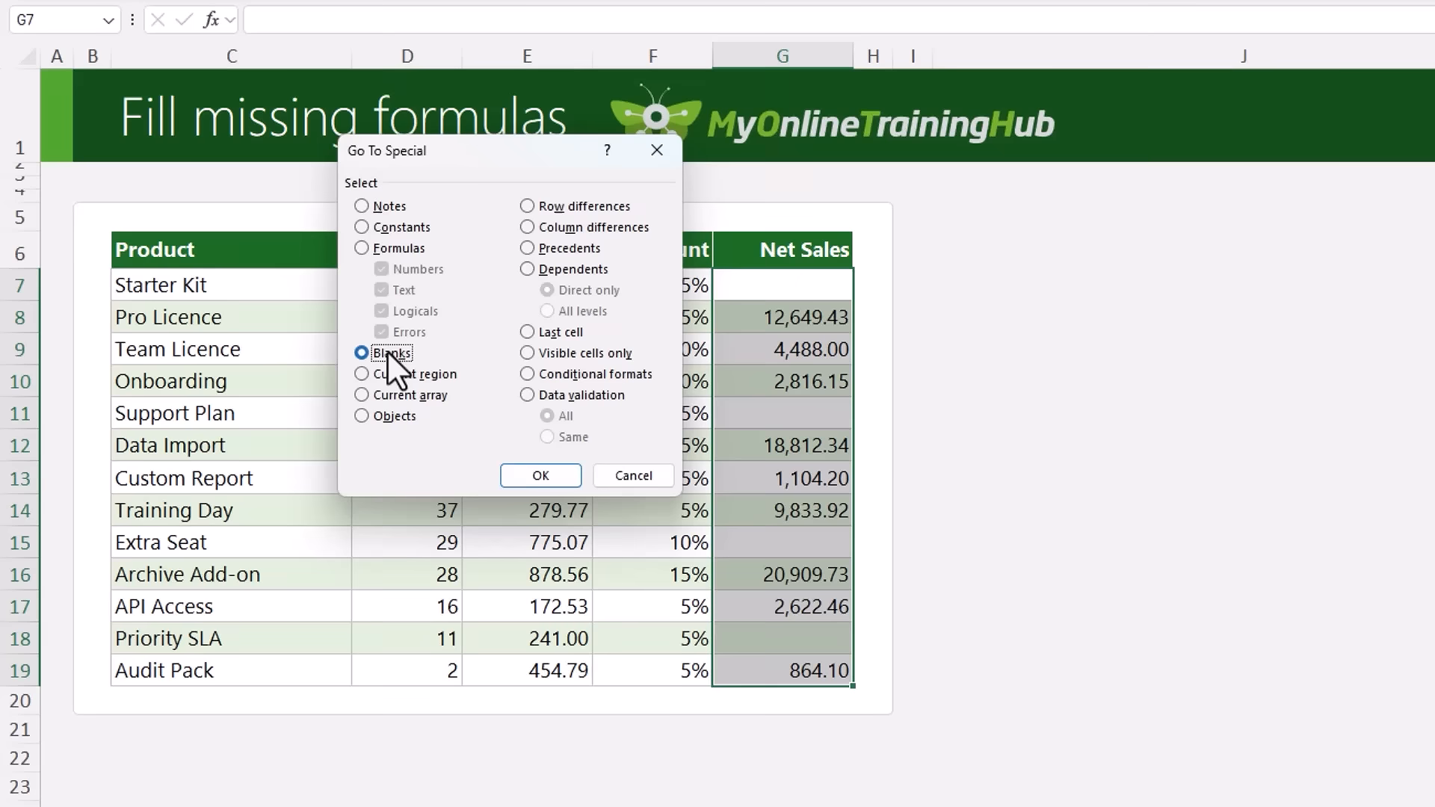
{"action": "left_click", "coordinate": [515, 477]}
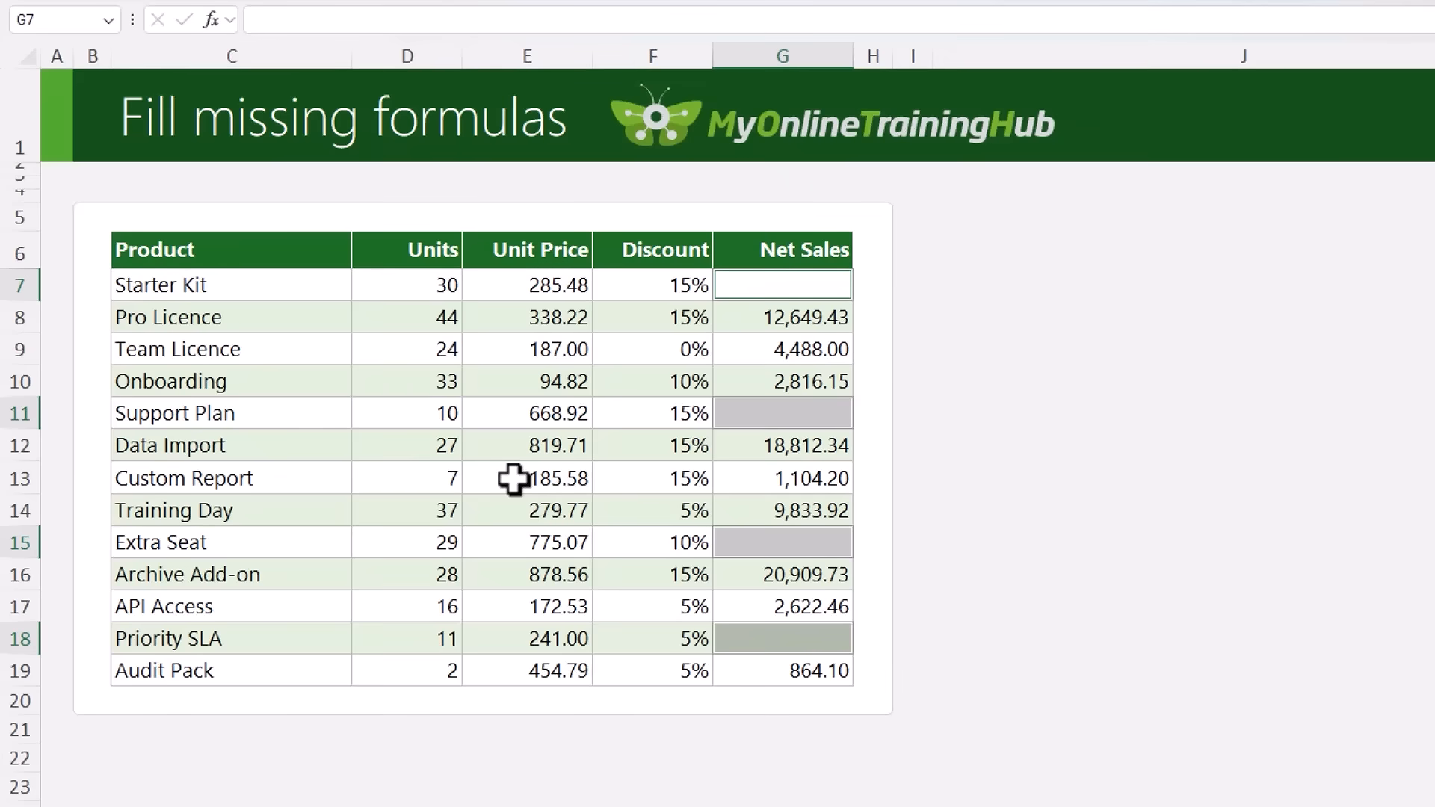
Step: Fill all the selected blank Net Sales cells at once with =D7*E7*(1-F7) and check the inserted formulas
{"action": "type", "text": "="}
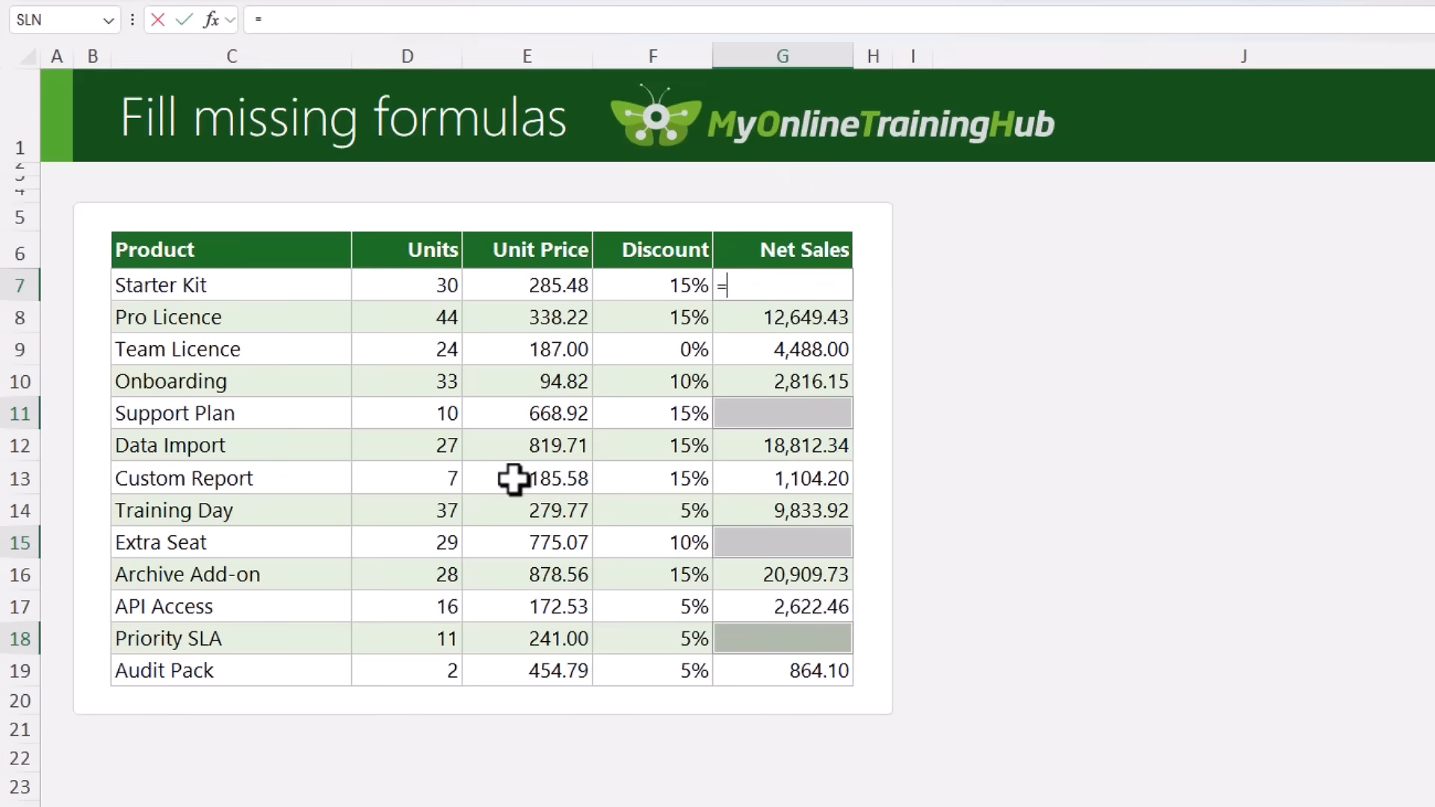
{"action": "type", "text": "D7*"}
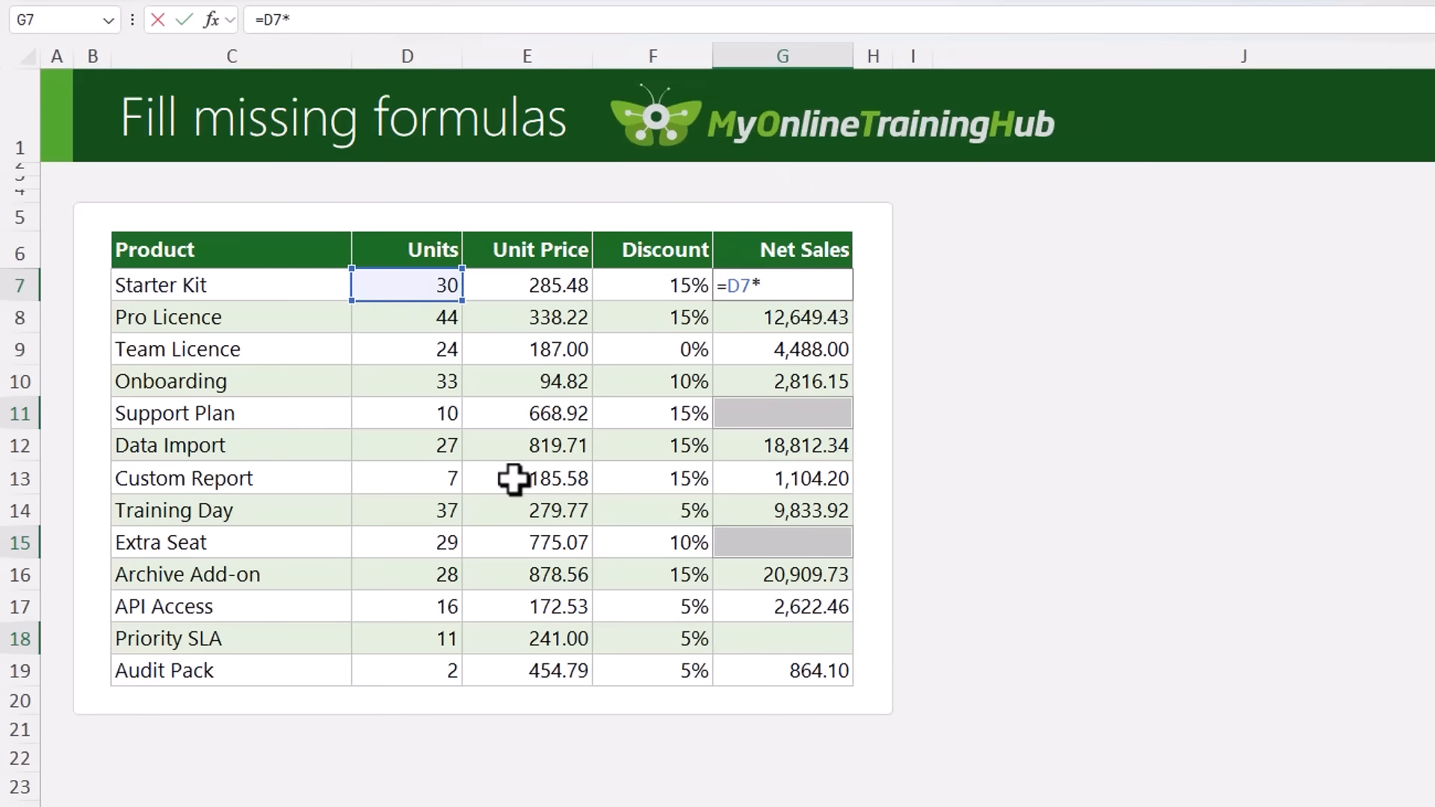
{"action": "key", "text": "Left"}
{"action": "key", "text": "Left"}
{"action": "type", "text": "*"}
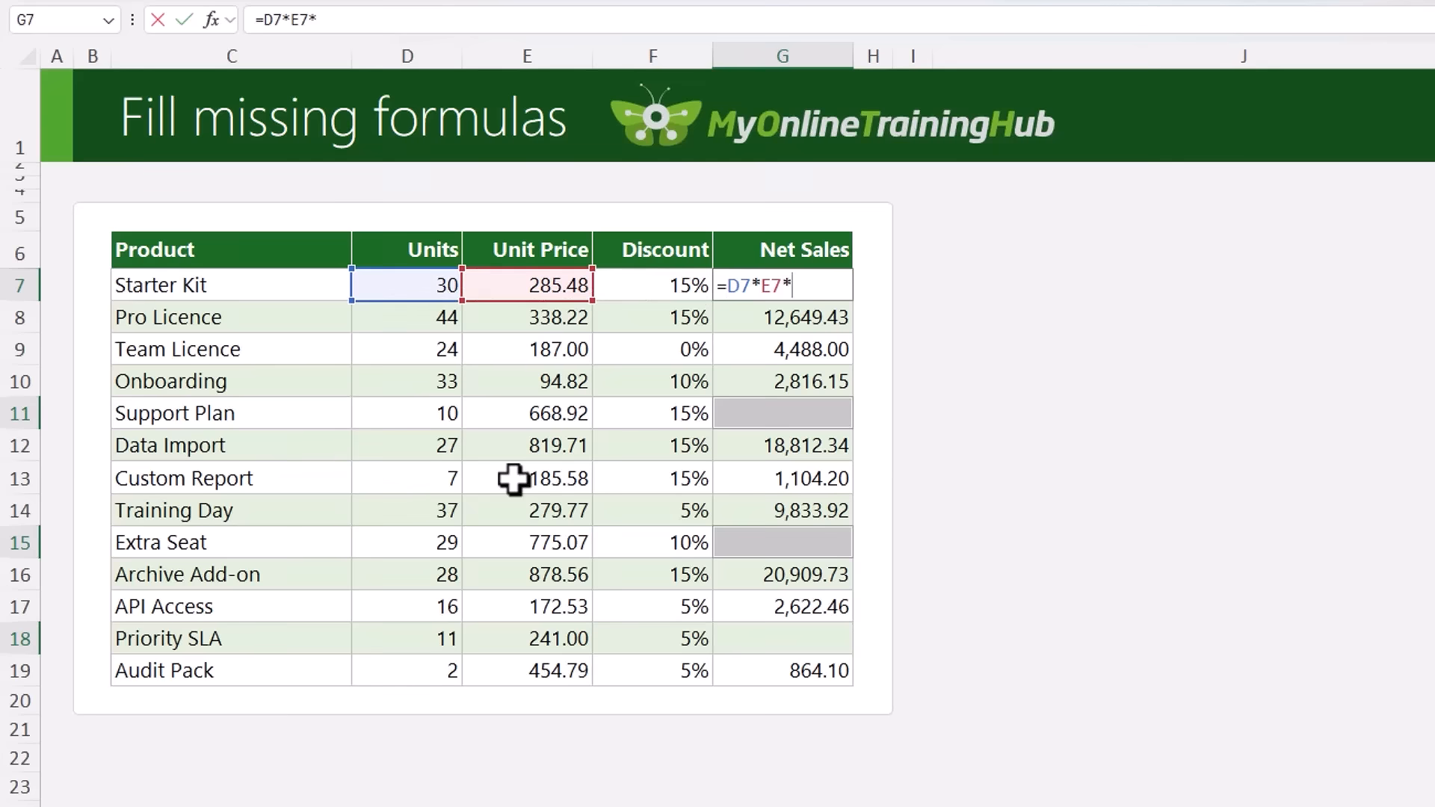
{"action": "type", "text": "(1-"}
{"action": "key", "text": "Left"}
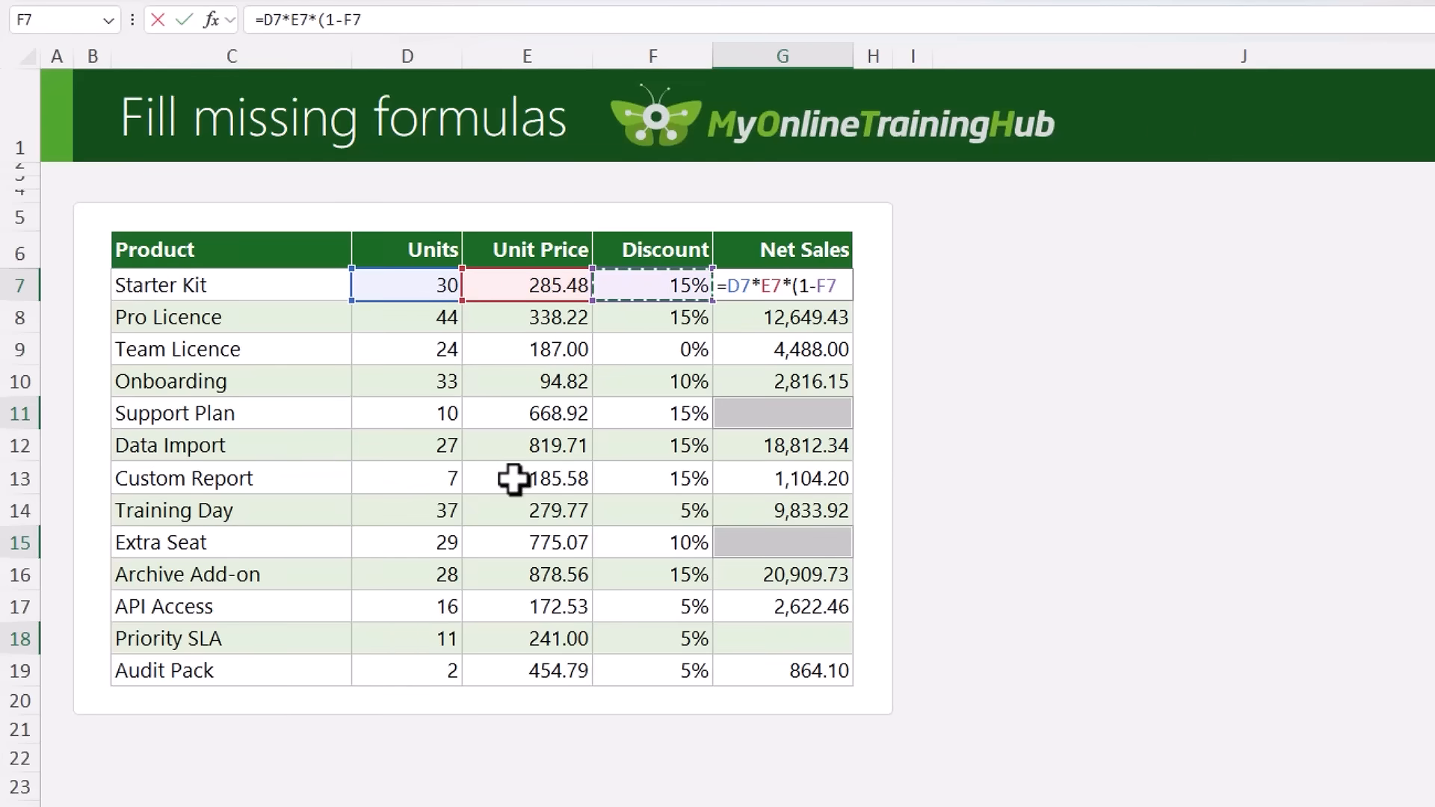
{"action": "type", "text": ")"}
{"action": "key", "text": "ctrl+Return"}
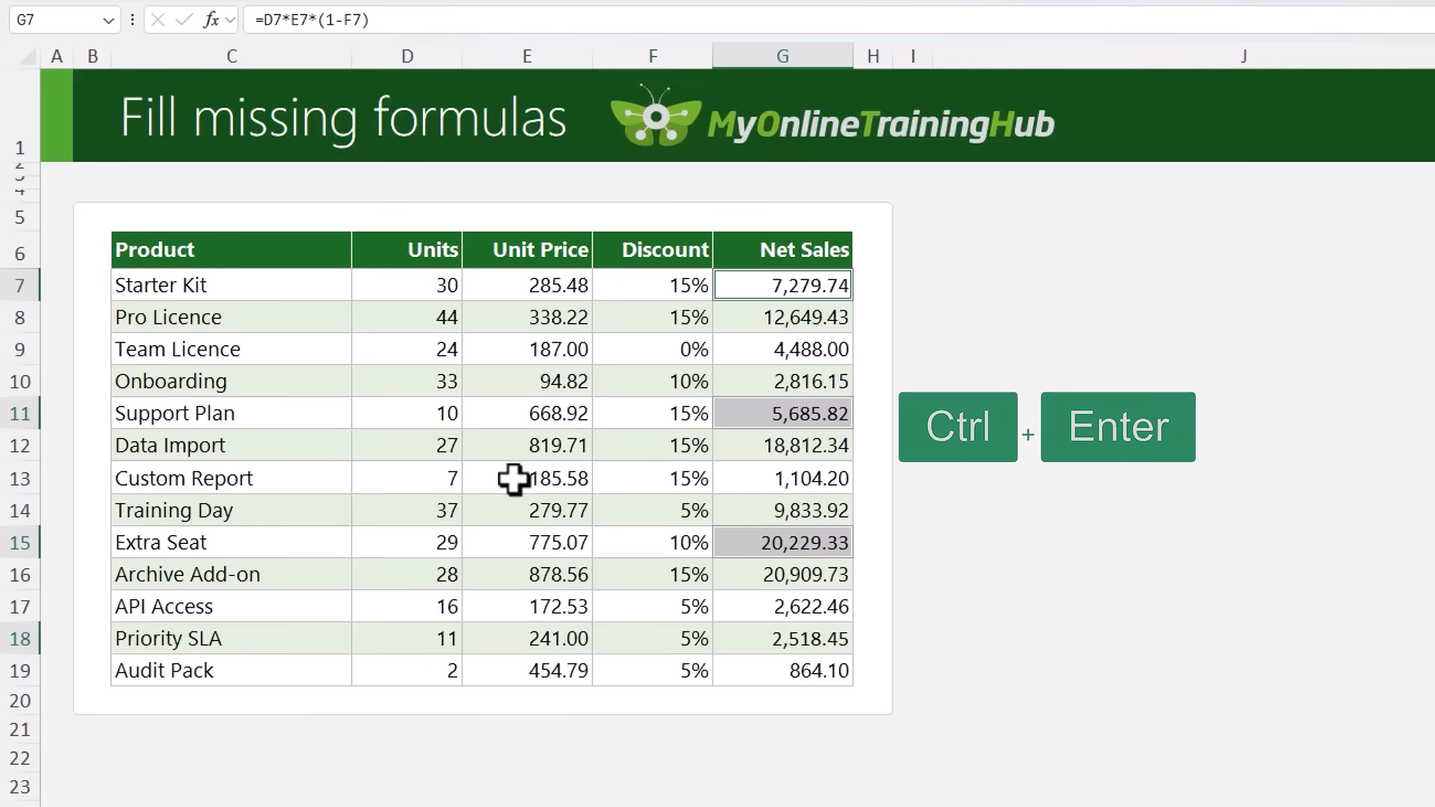
{"action": "left_click", "coordinate": [748, 284]}
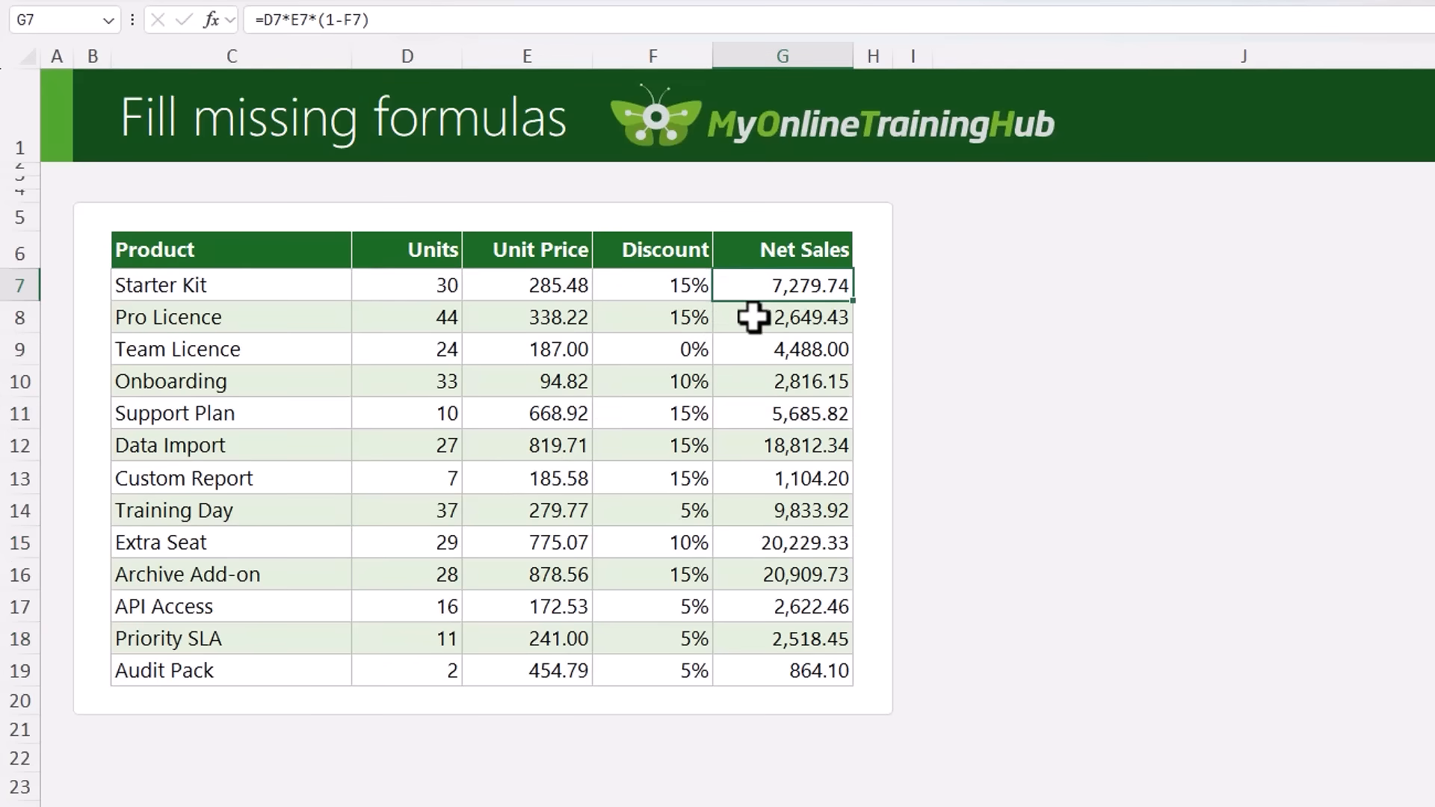
{"action": "left_click", "coordinate": [753, 415]}
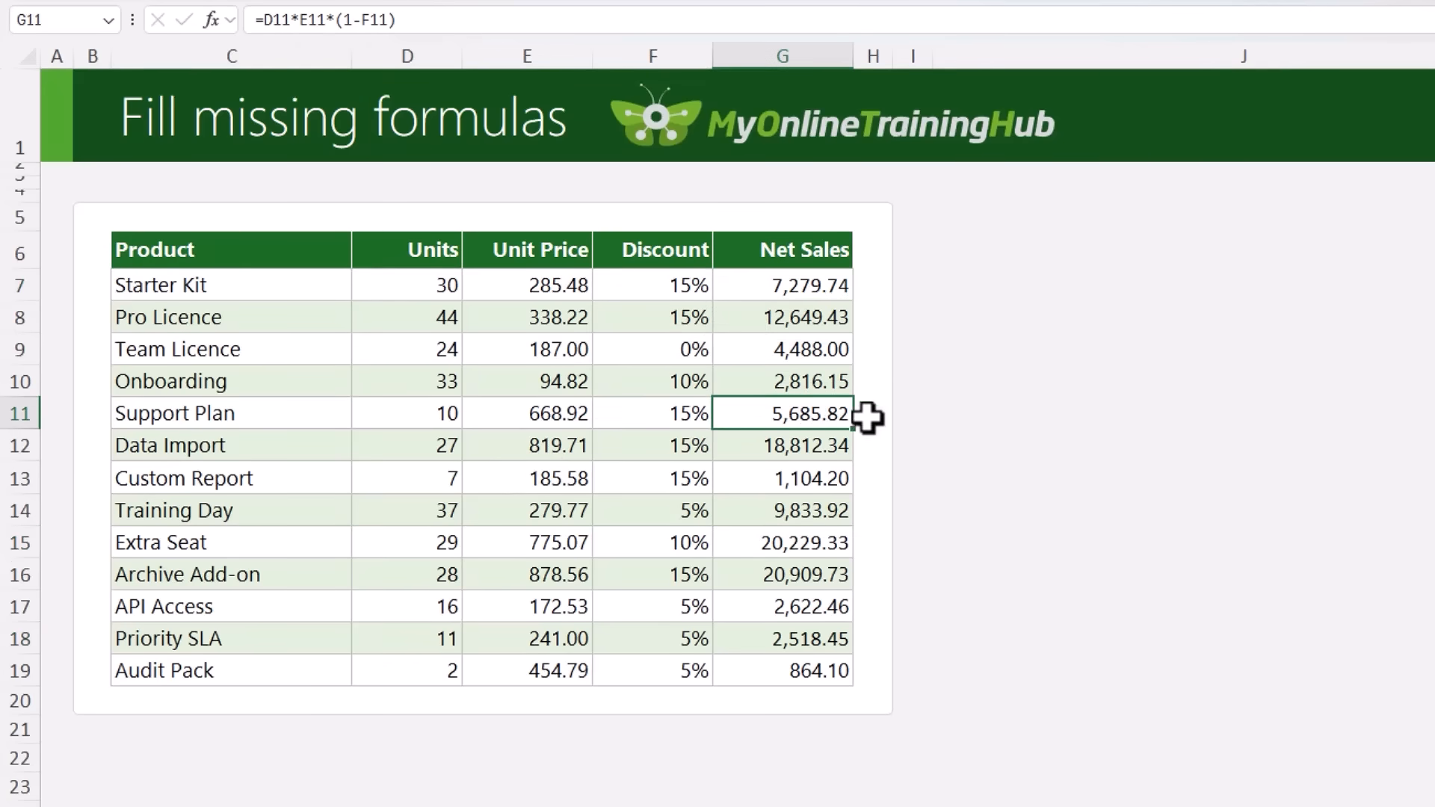
{"action": "left_click", "coordinate": [757, 542]}
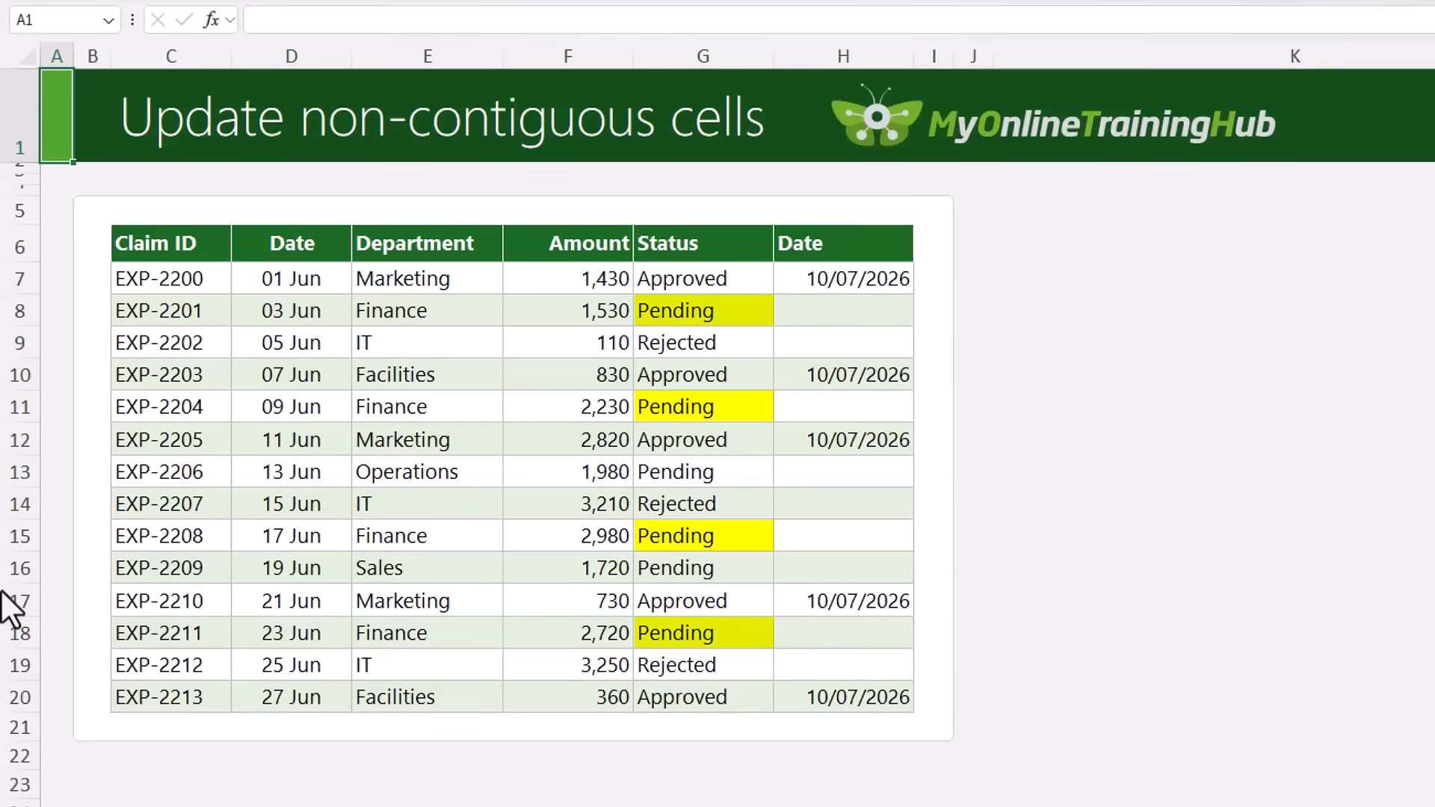
{"action": "left_click", "coordinate": [669, 288]}
{"action": "left_click", "coordinate": [688, 312]}
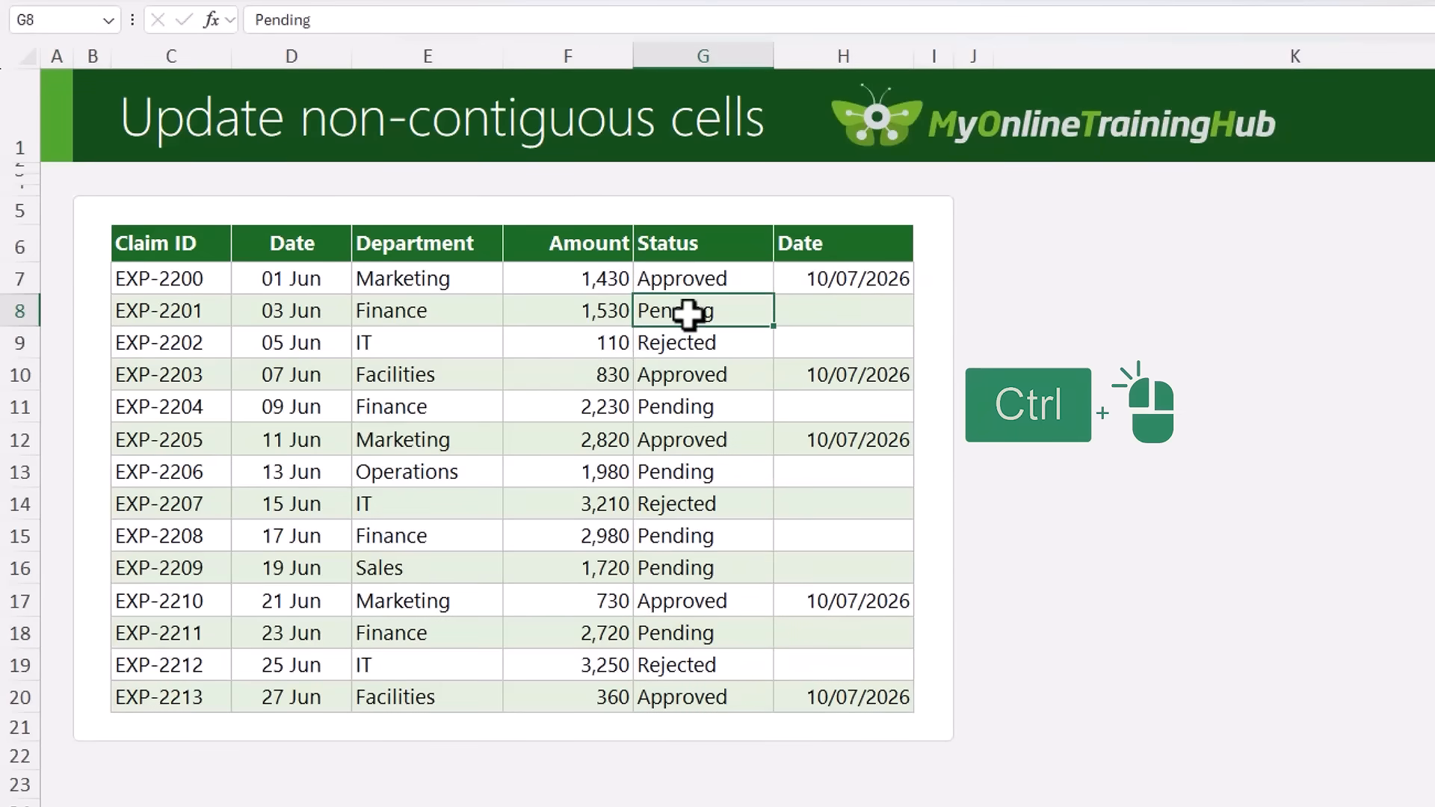
{"action": "left_click", "coordinate": [686, 411], "text": "ctrl"}
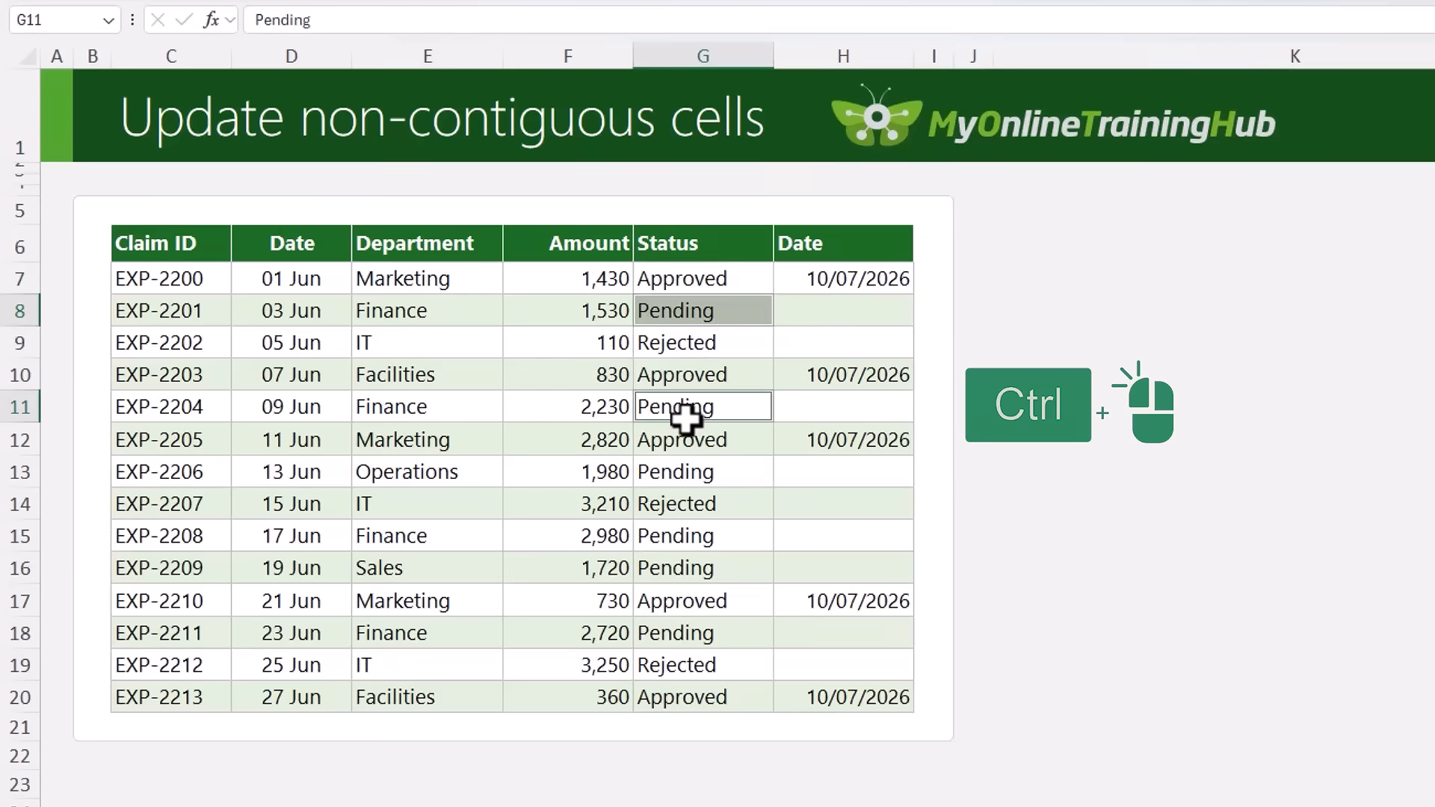
Step: Set the Status of the four Finance claims (G8, G11, G15 and G18) to Approved in one entry, using Add to Selection mode
{"action": "left_click", "coordinate": [691, 538]}
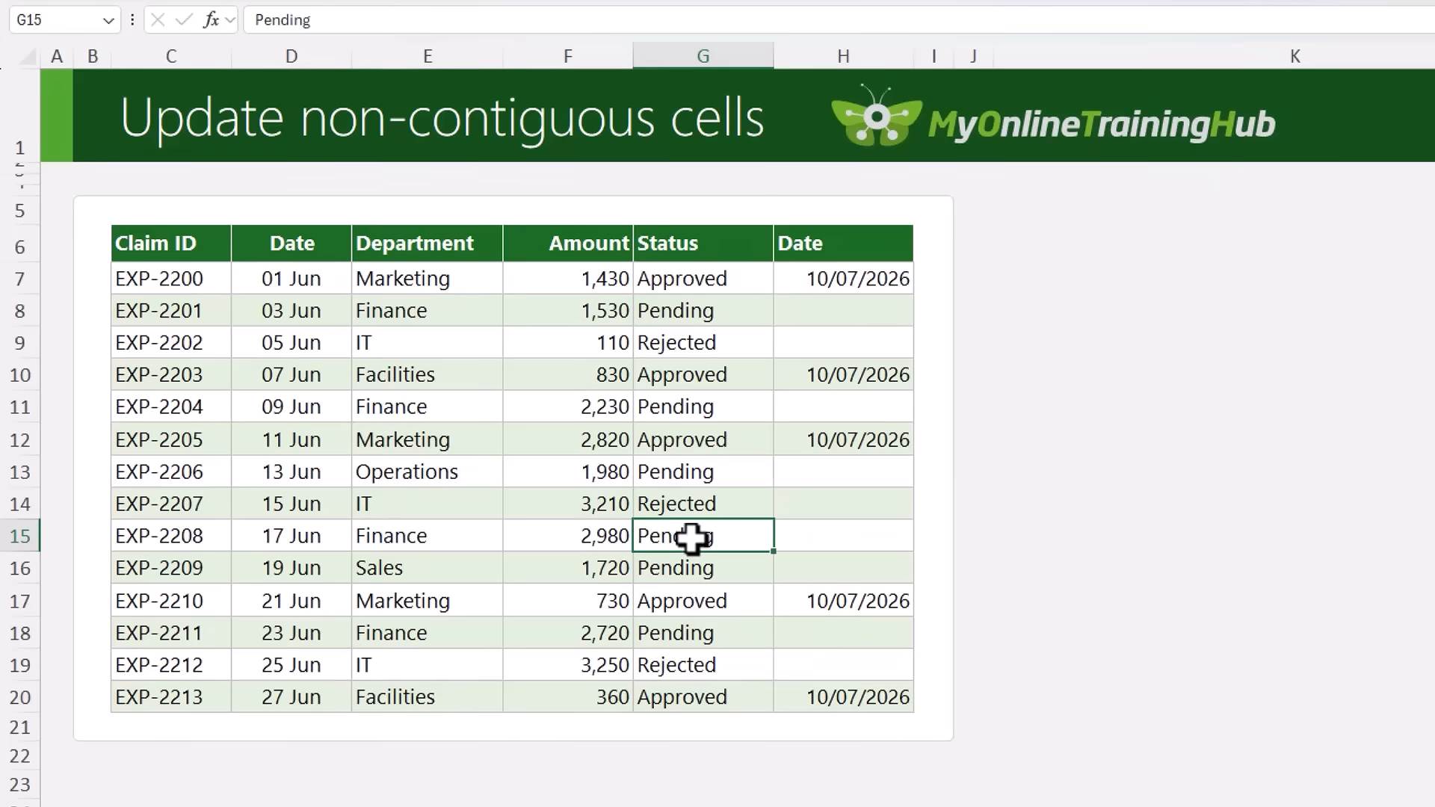
{"action": "key", "text": "shift+F8"}
{"action": "left_click", "coordinate": [726, 314]}
{"action": "left_click", "coordinate": [724, 406]}
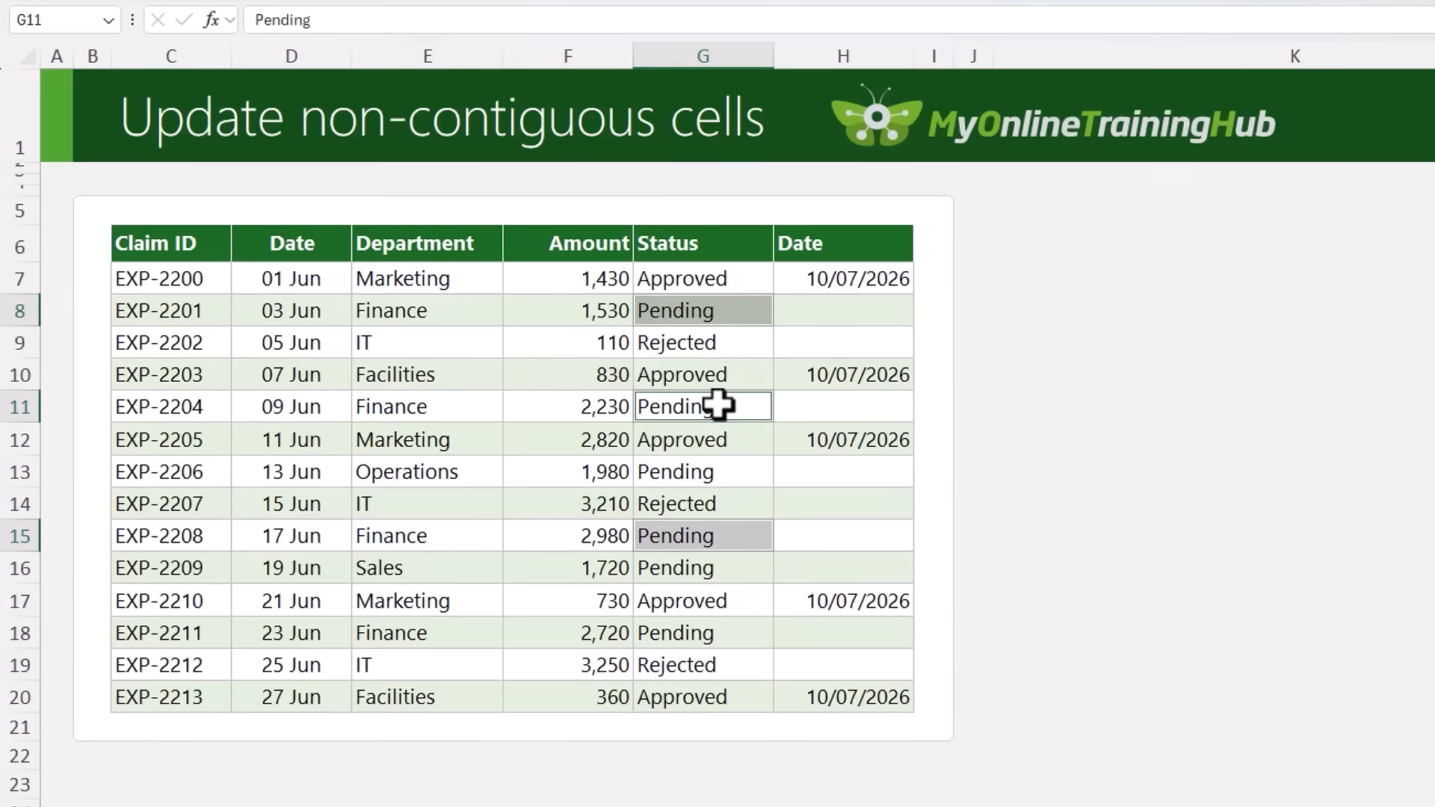
{"action": "left_click", "coordinate": [721, 632]}
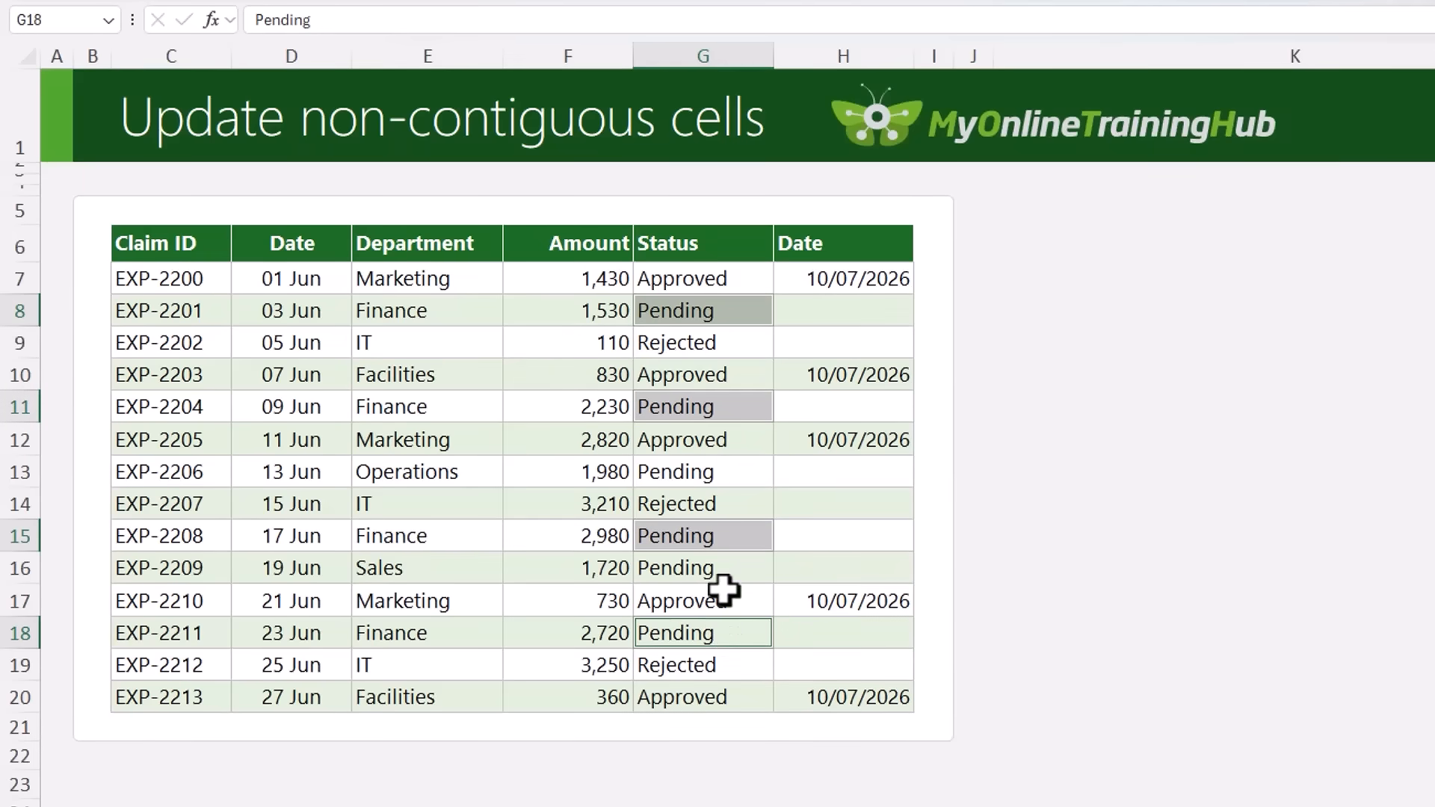
{"action": "left_click", "coordinate": [723, 539]}
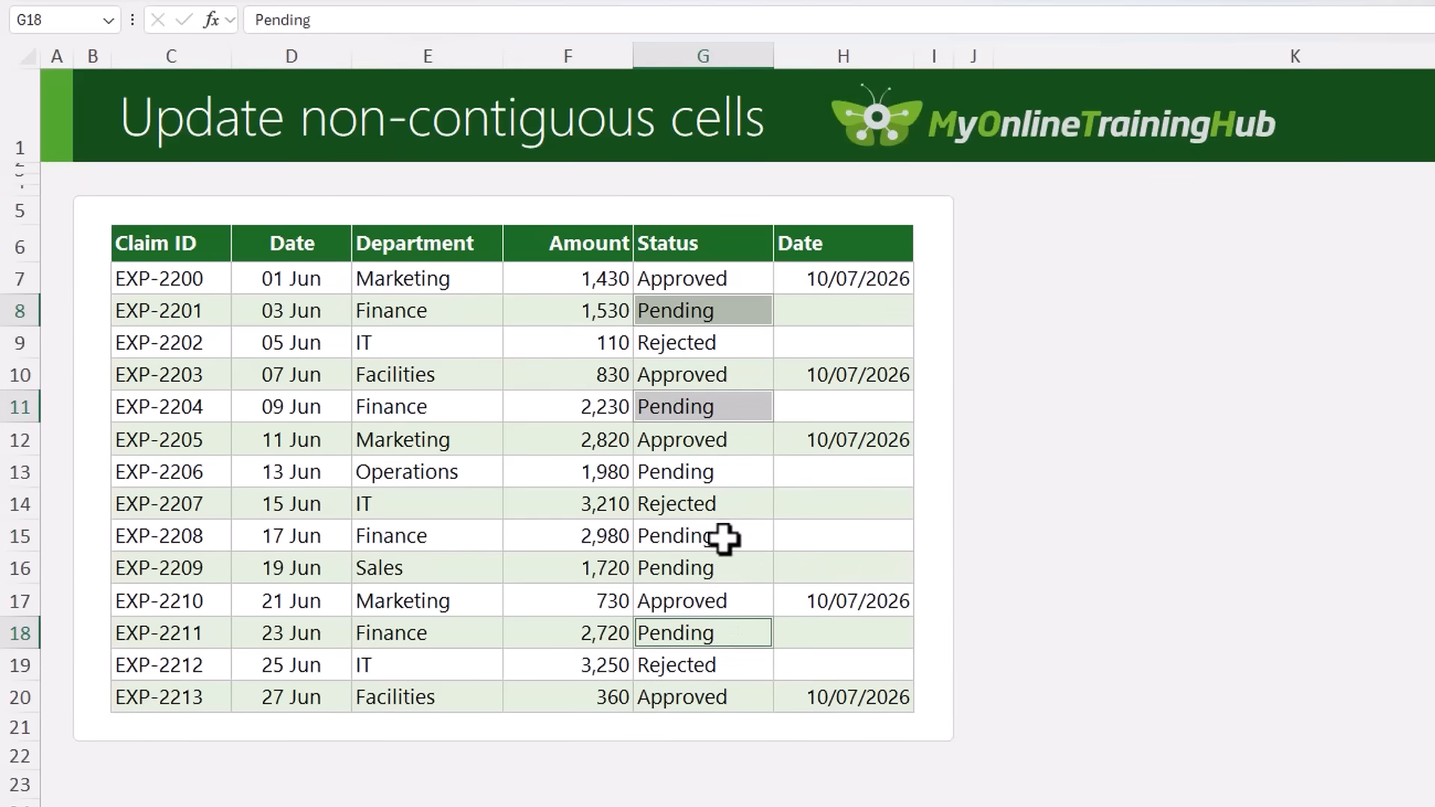
{"action": "left_click", "coordinate": [723, 539]}
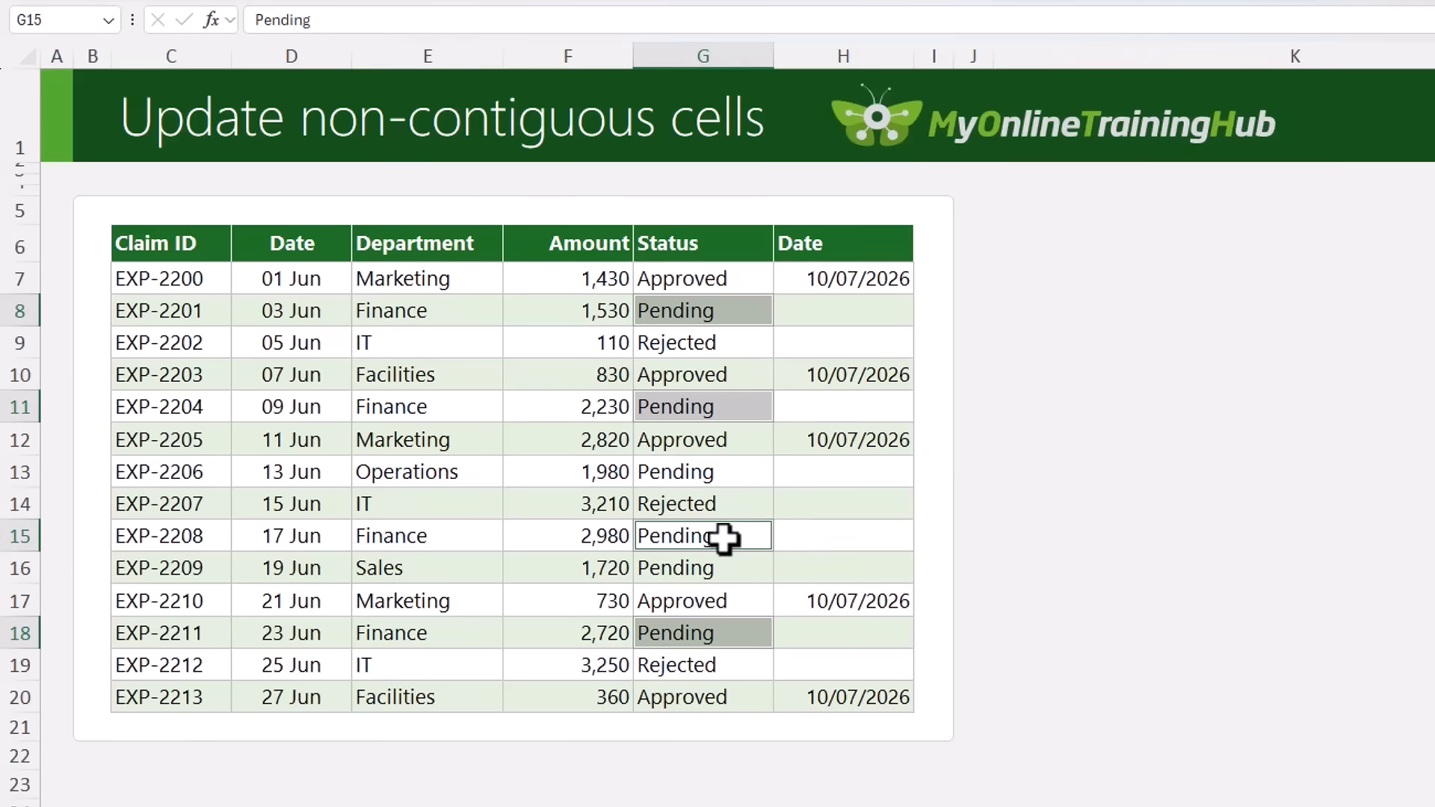
{"action": "type", "text": "Approved"}
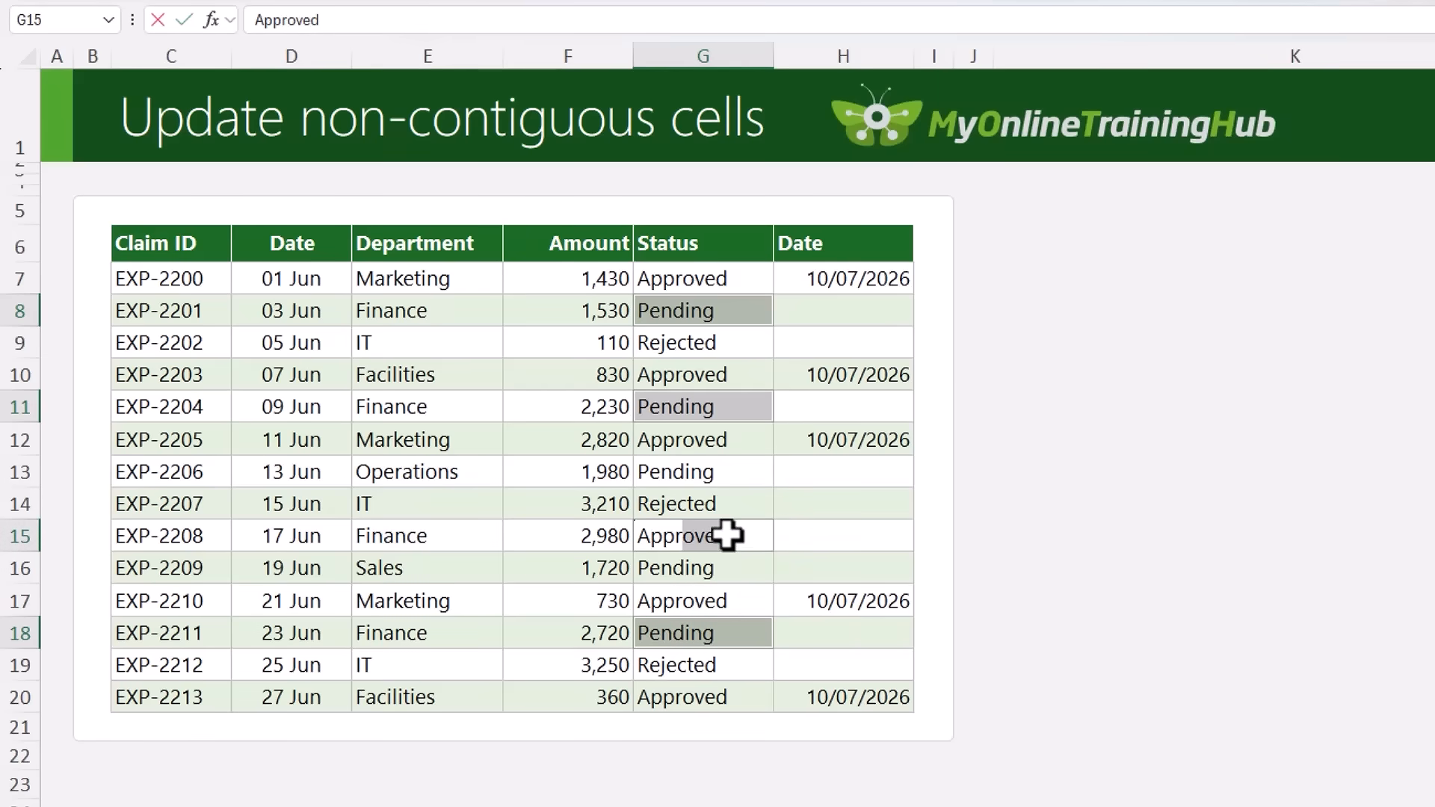
{"action": "key", "text": "ctrl+Return"}
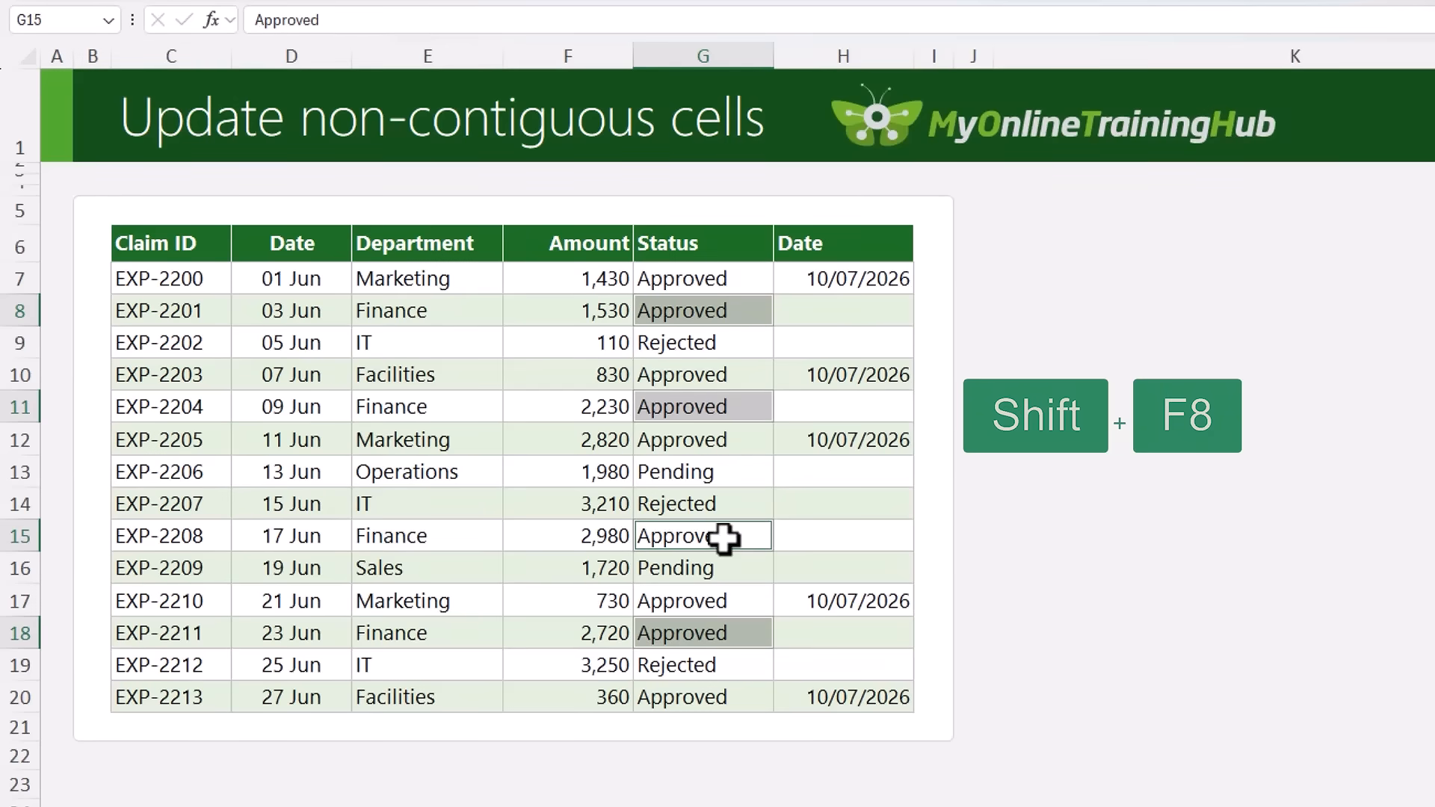
{"action": "key", "text": "Escape"}
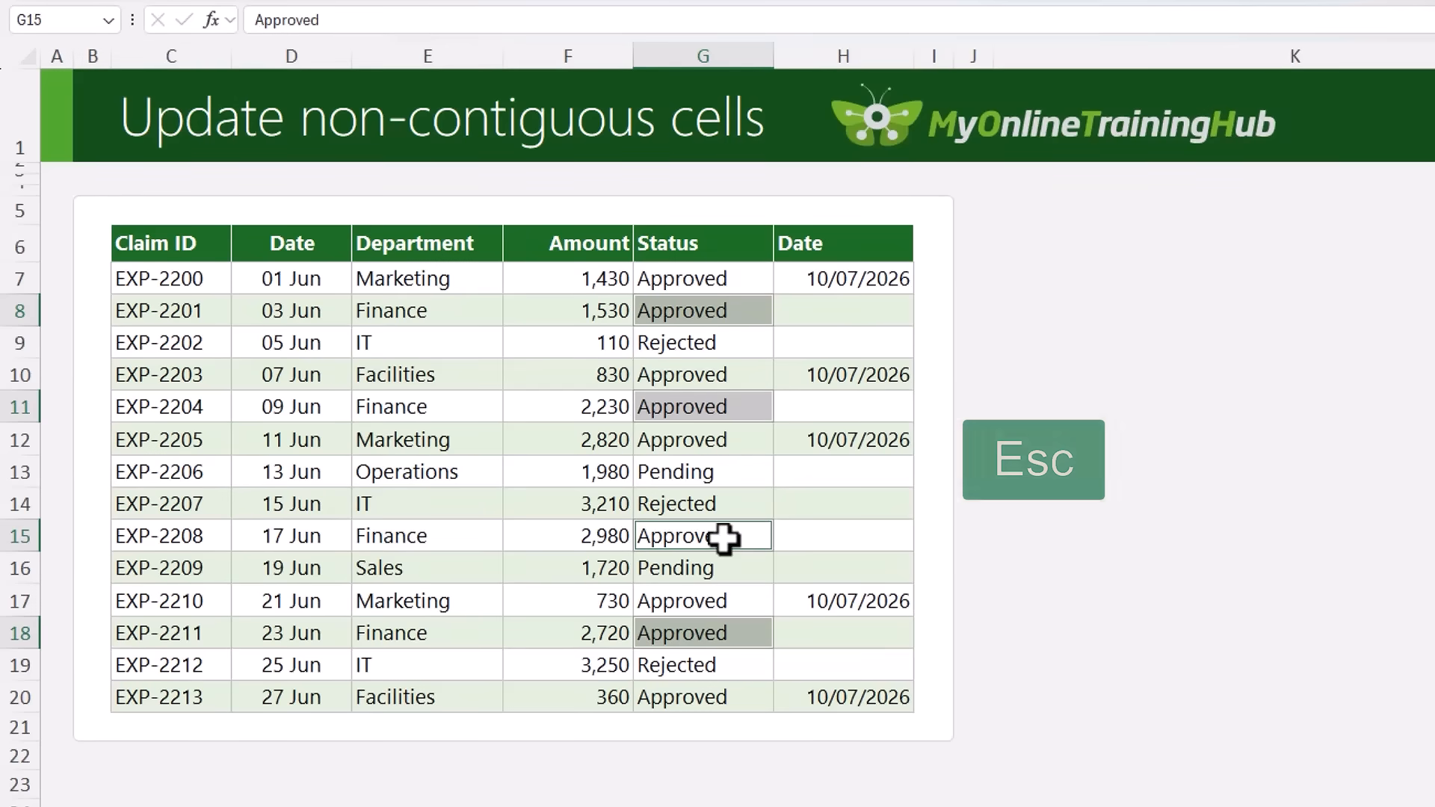
{"action": "left_click", "coordinate": [740, 499]}
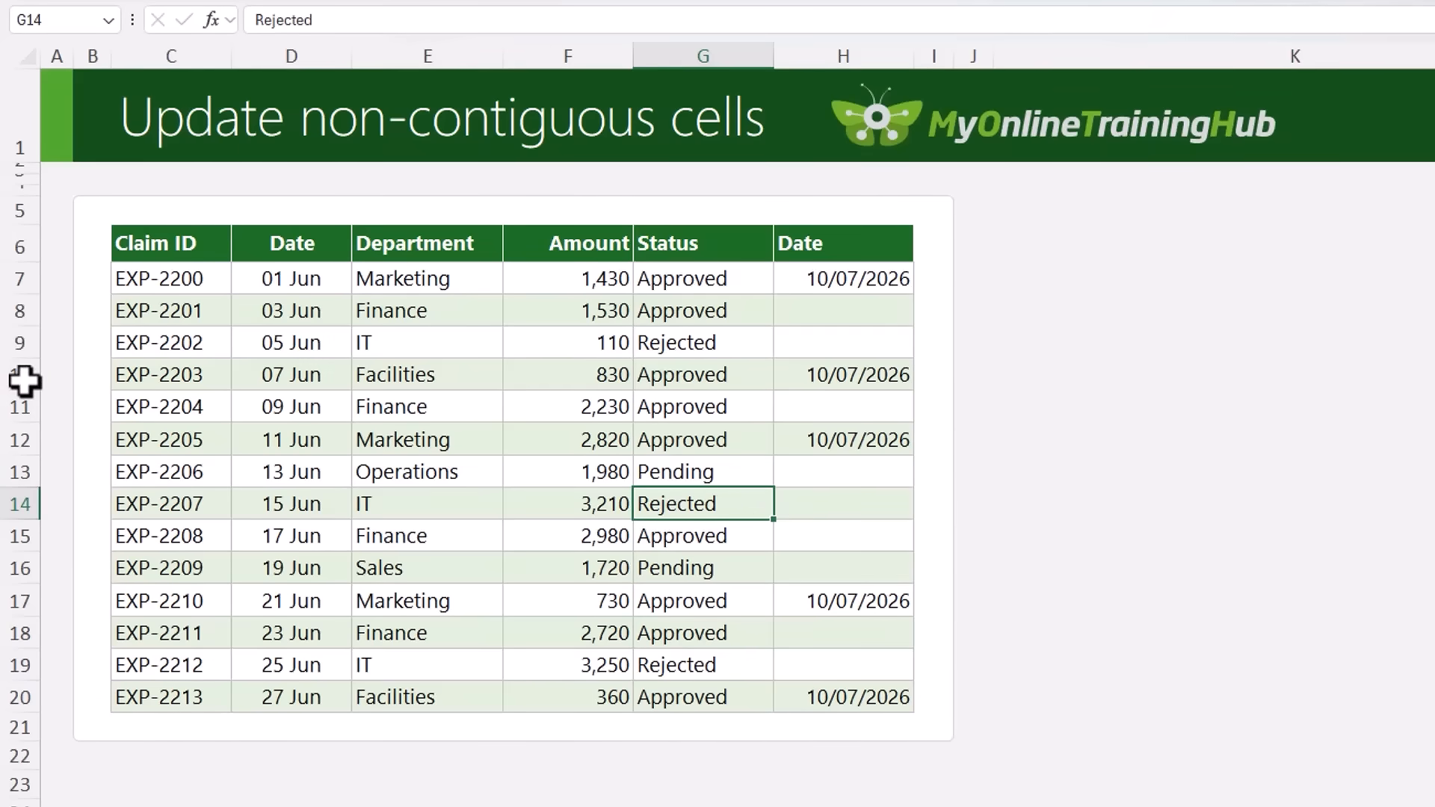
Step: Filter the claims table by the Department value Finance
{"action": "left_click", "coordinate": [823, 314]}
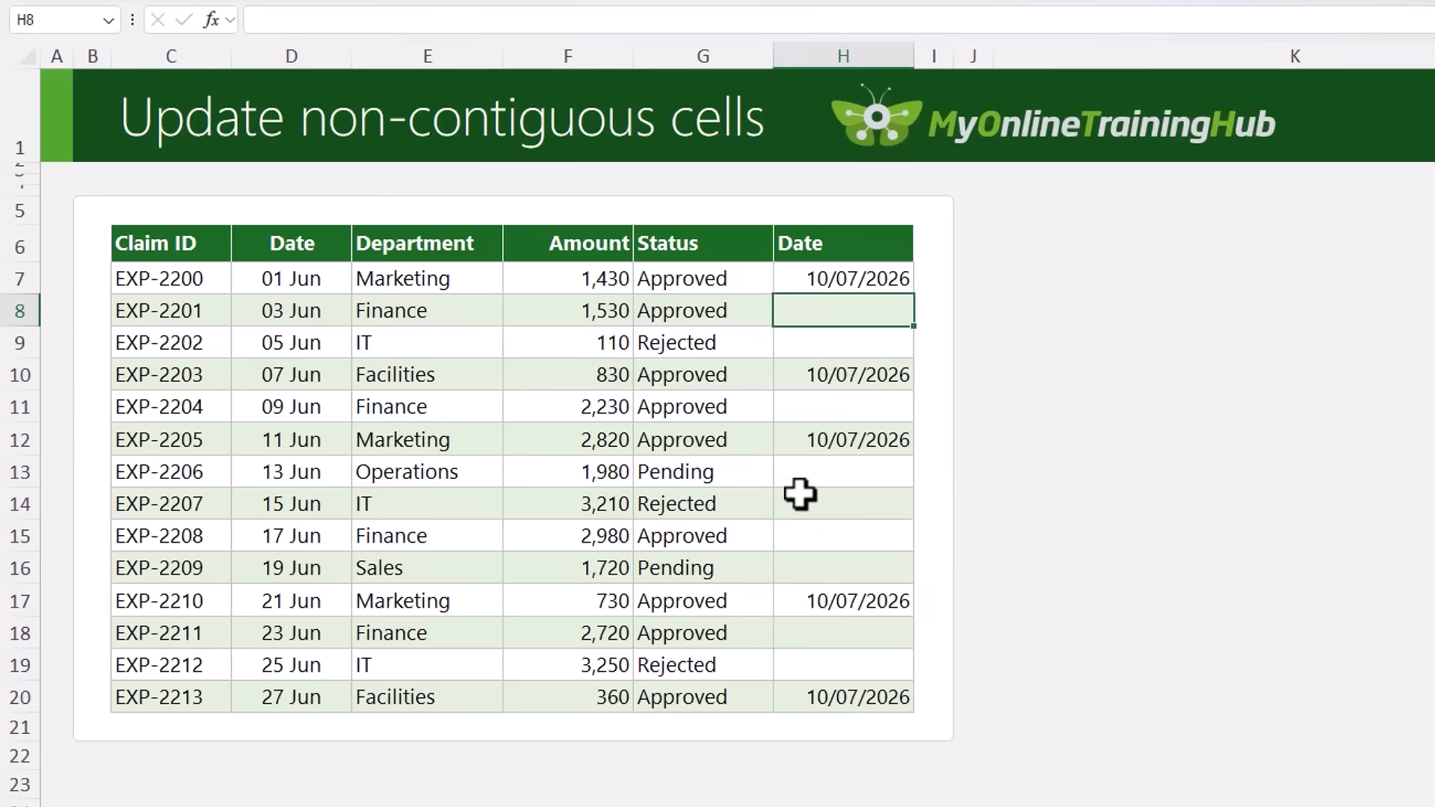
{"action": "left_click", "coordinate": [420, 309]}
{"action": "right_click", "coordinate": [419, 311]}
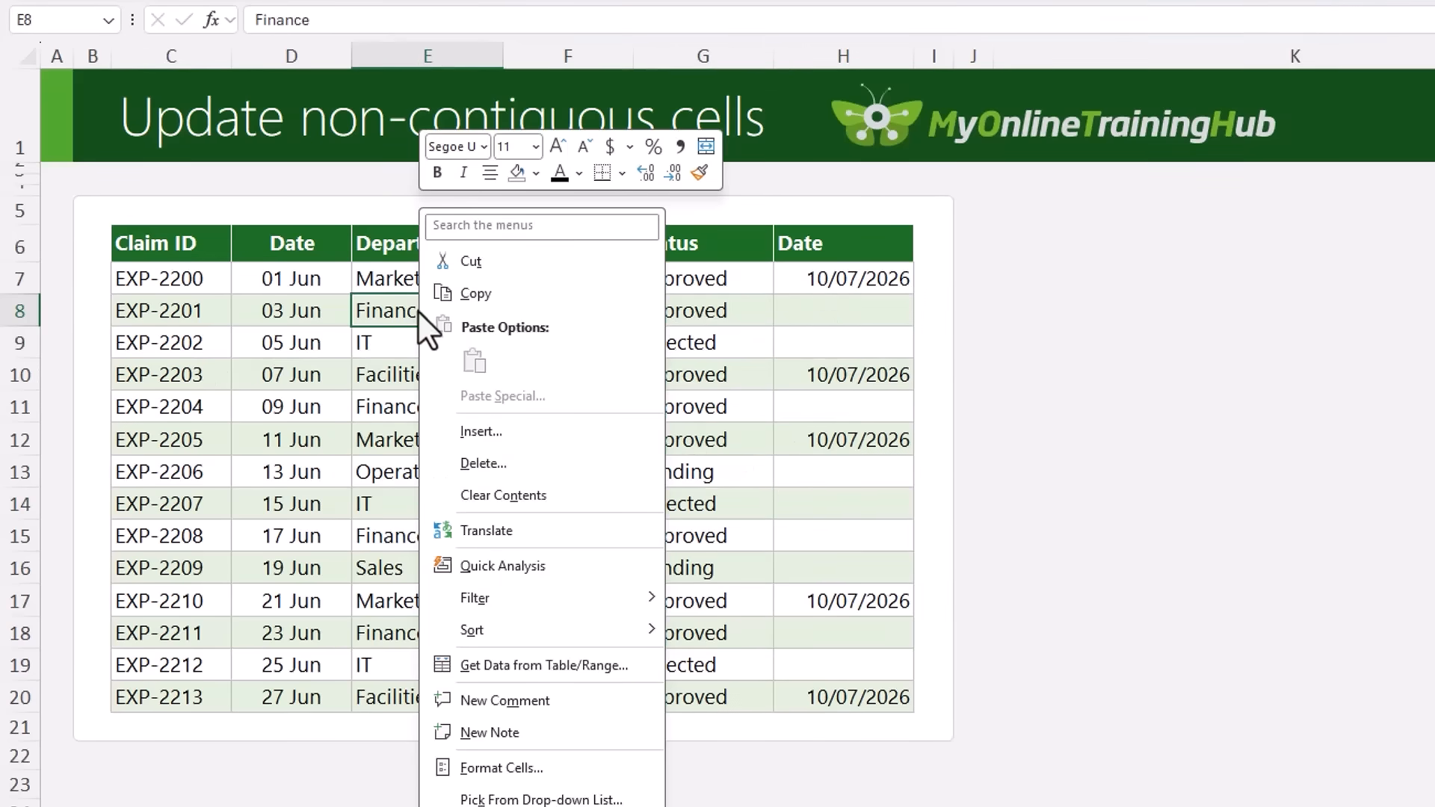
{"action": "mouse_move", "coordinate": [579, 617]}
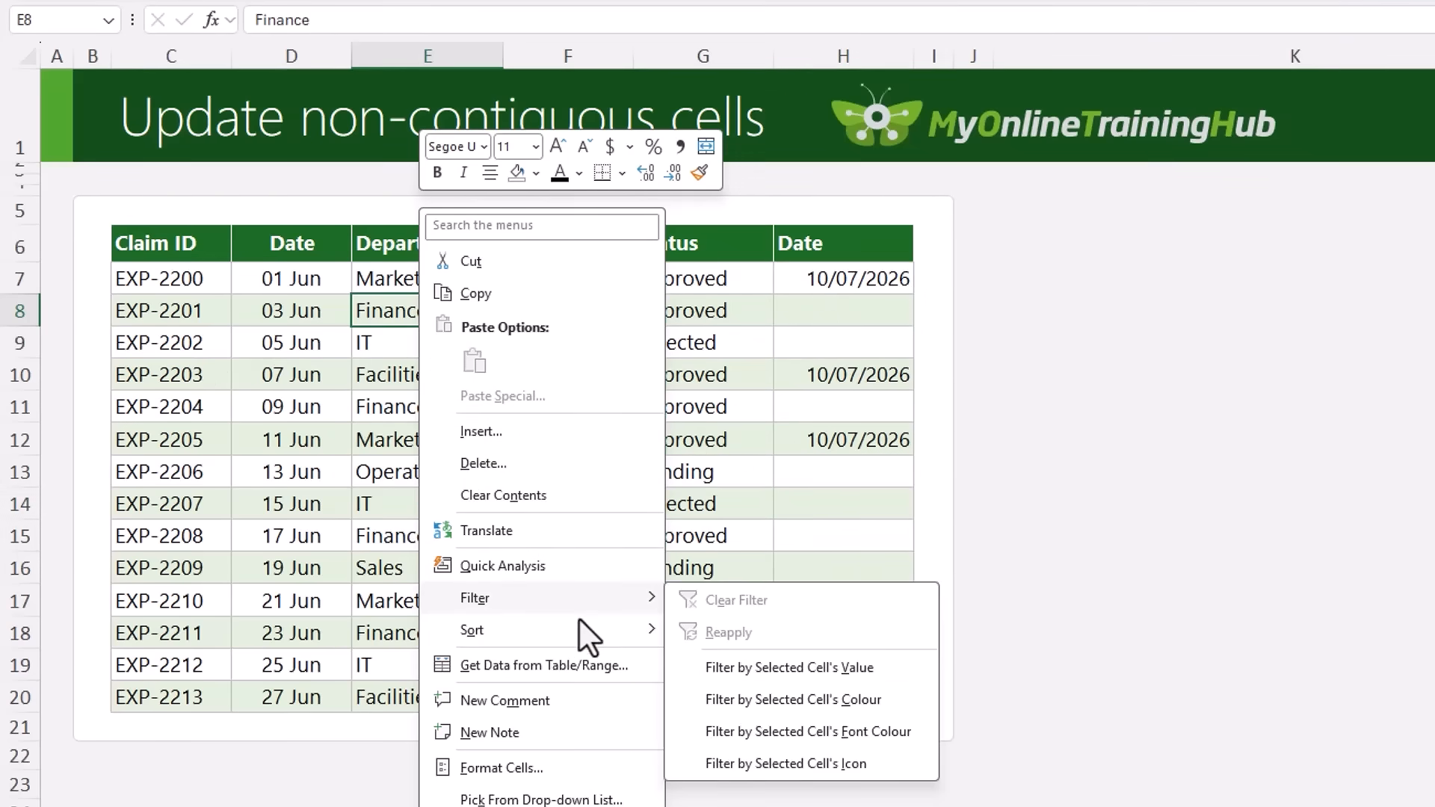
{"action": "left_click", "coordinate": [881, 674]}
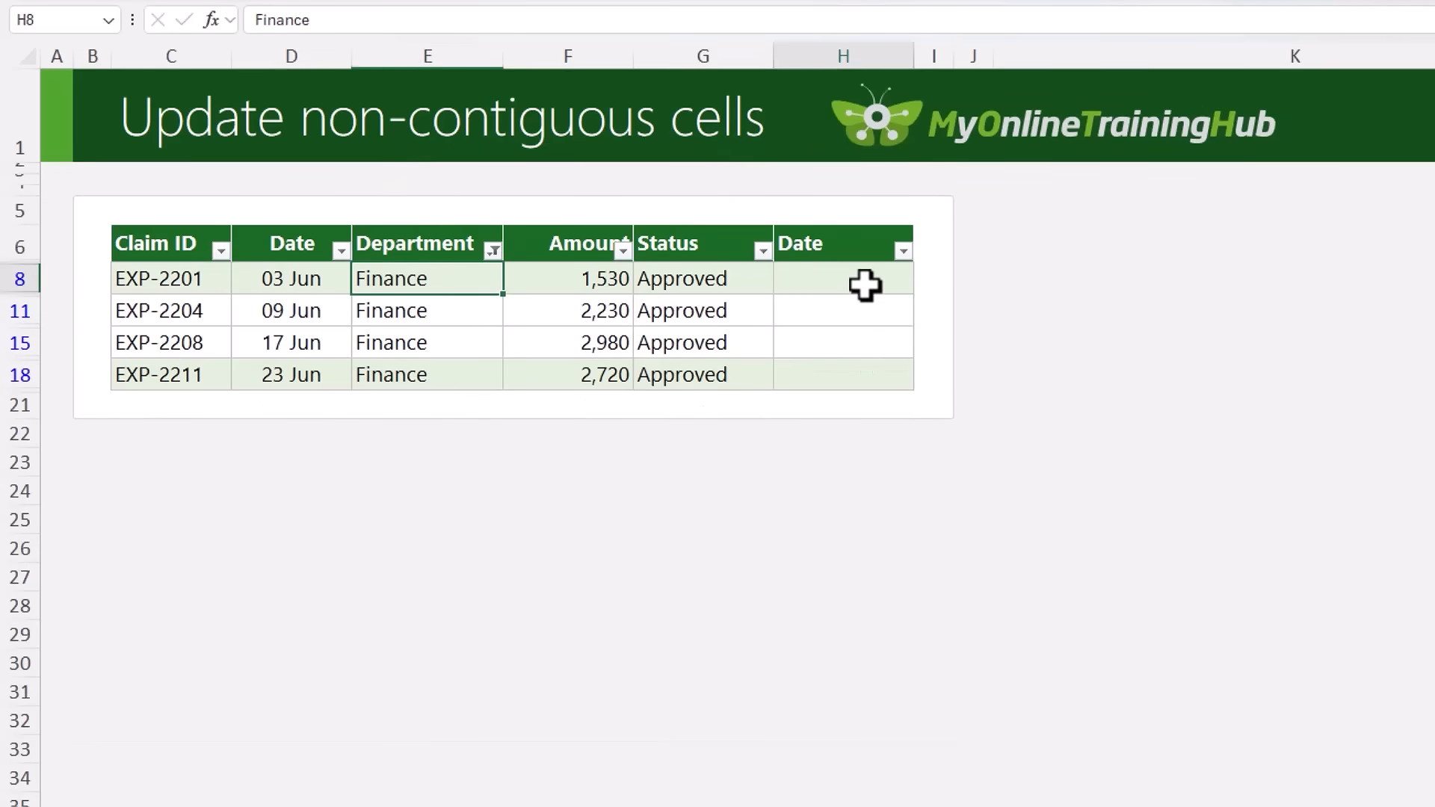
Step: Enter the current date, 23/07/2026, into only the visible blank Date cells of the filtered Finance claims
{"action": "left_click_drag", "start_coordinate": [865, 282], "coordinate": [853, 378]}
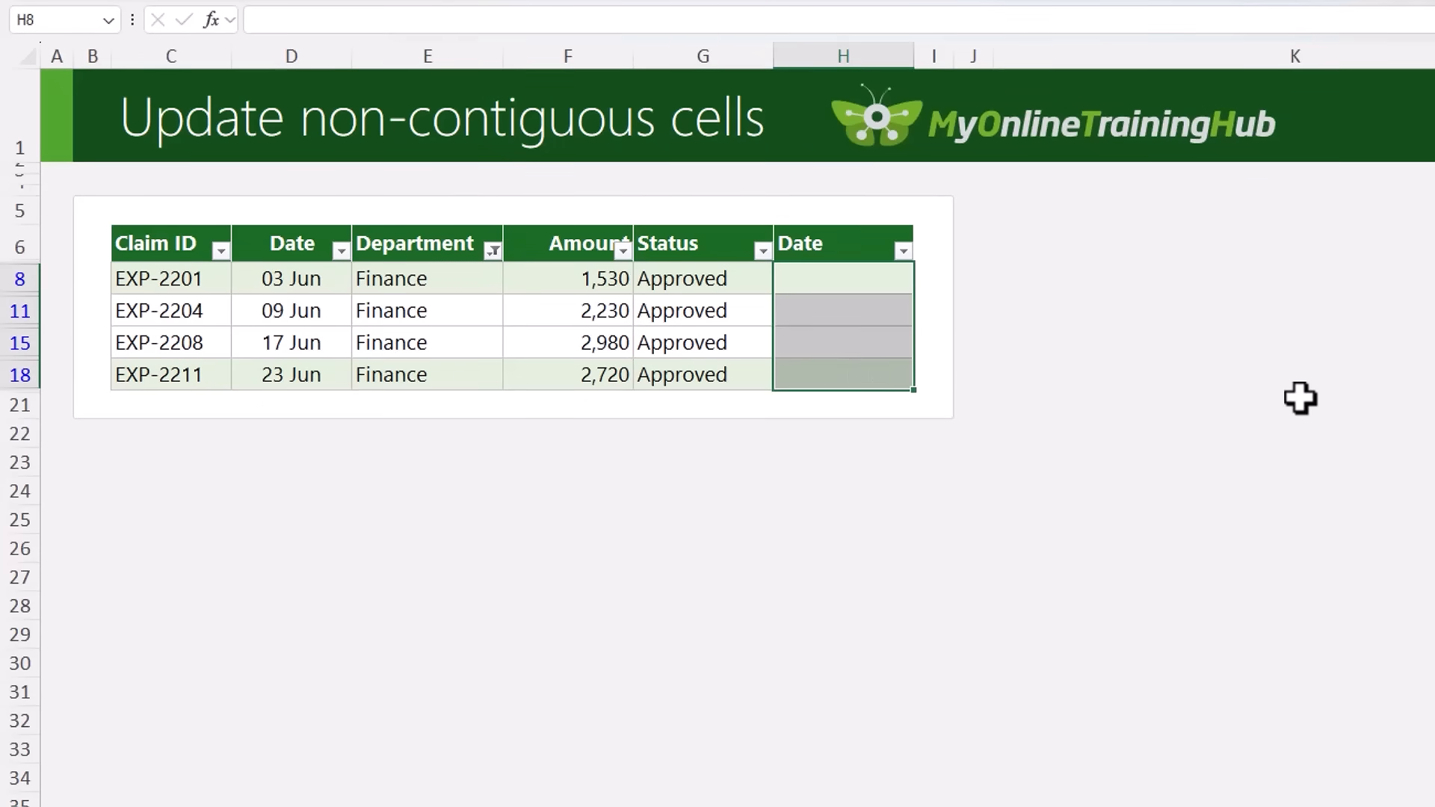
{"action": "key", "text": "alt+semicolon"}
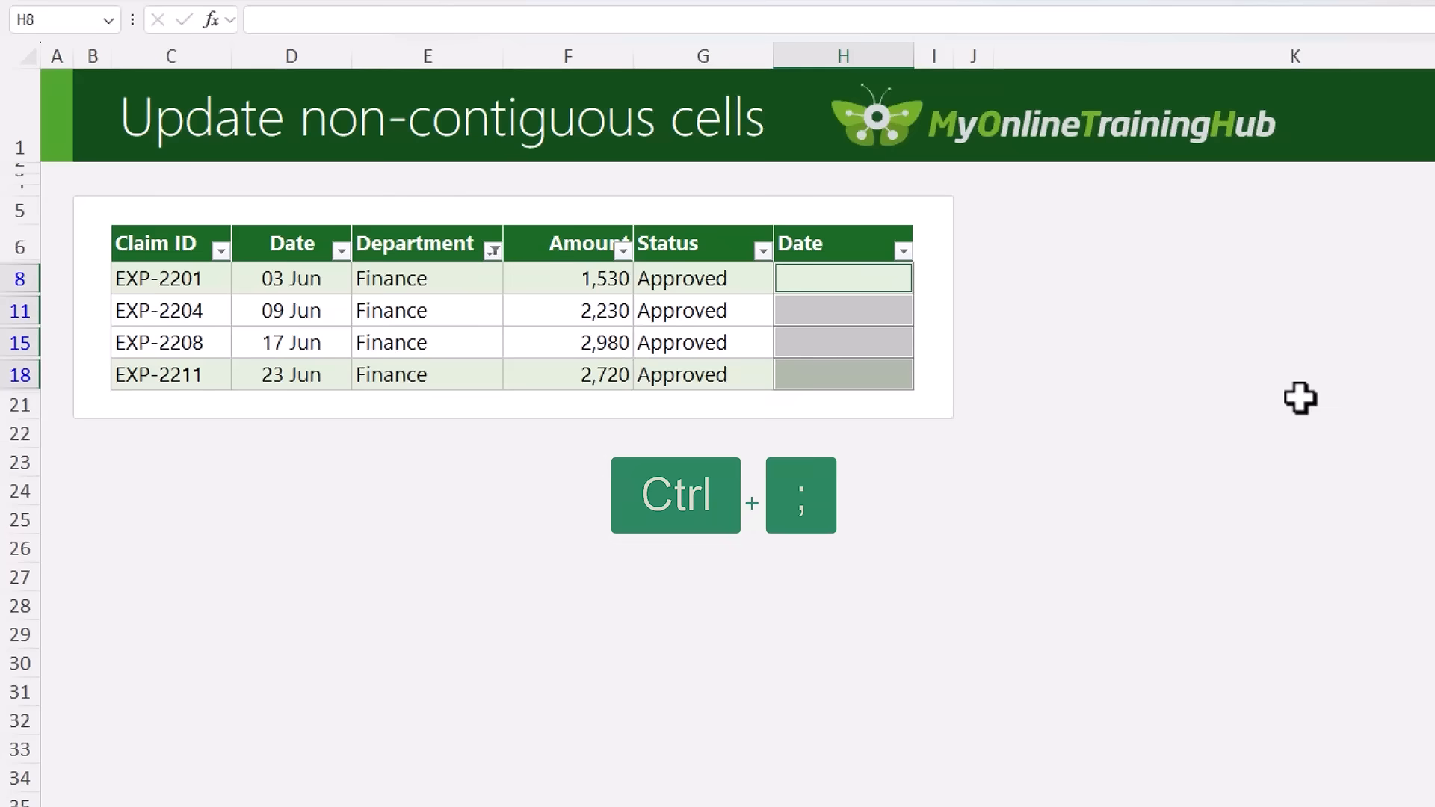
{"action": "key", "text": "ctrl+semicolon"}
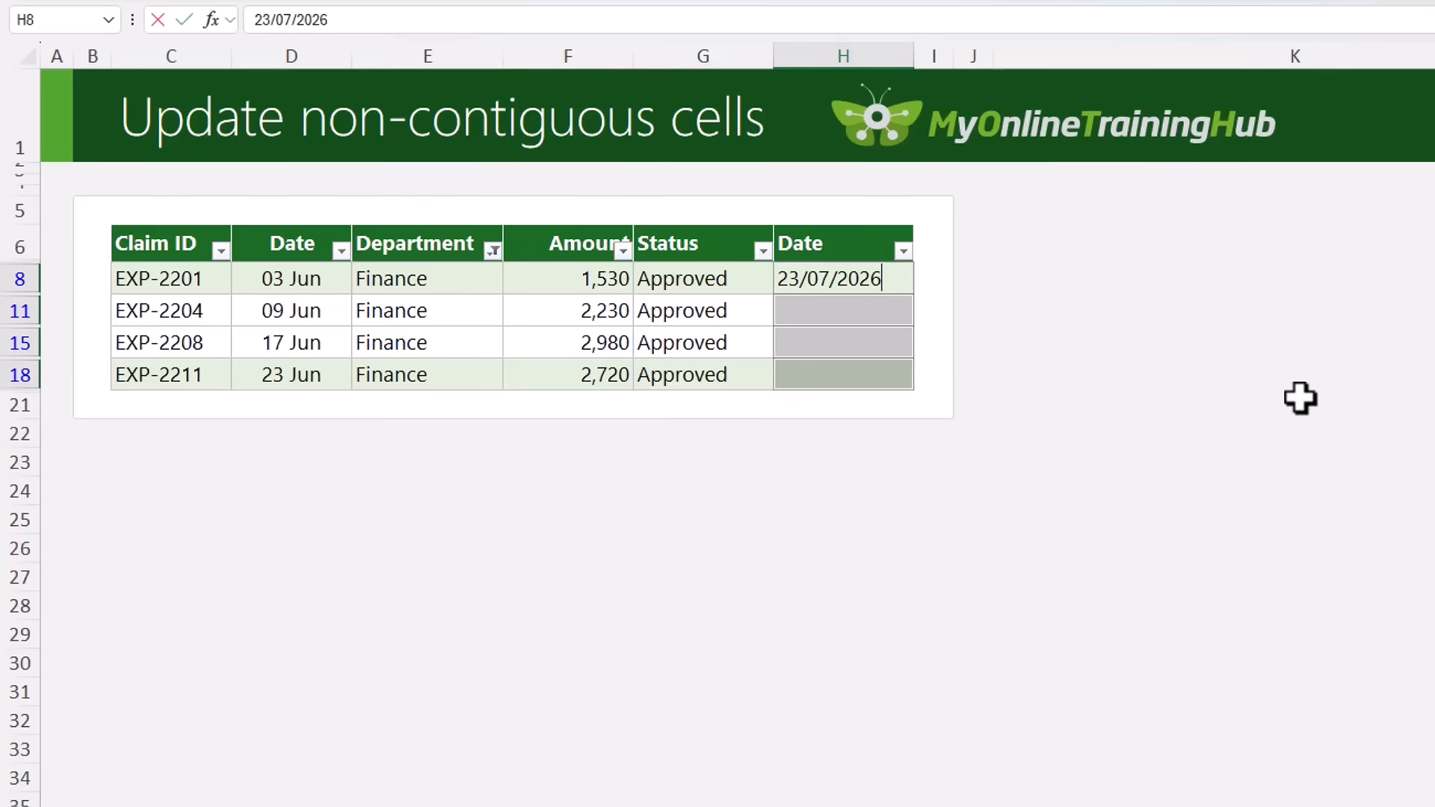
{"action": "key", "text": "ctrl+Return"}
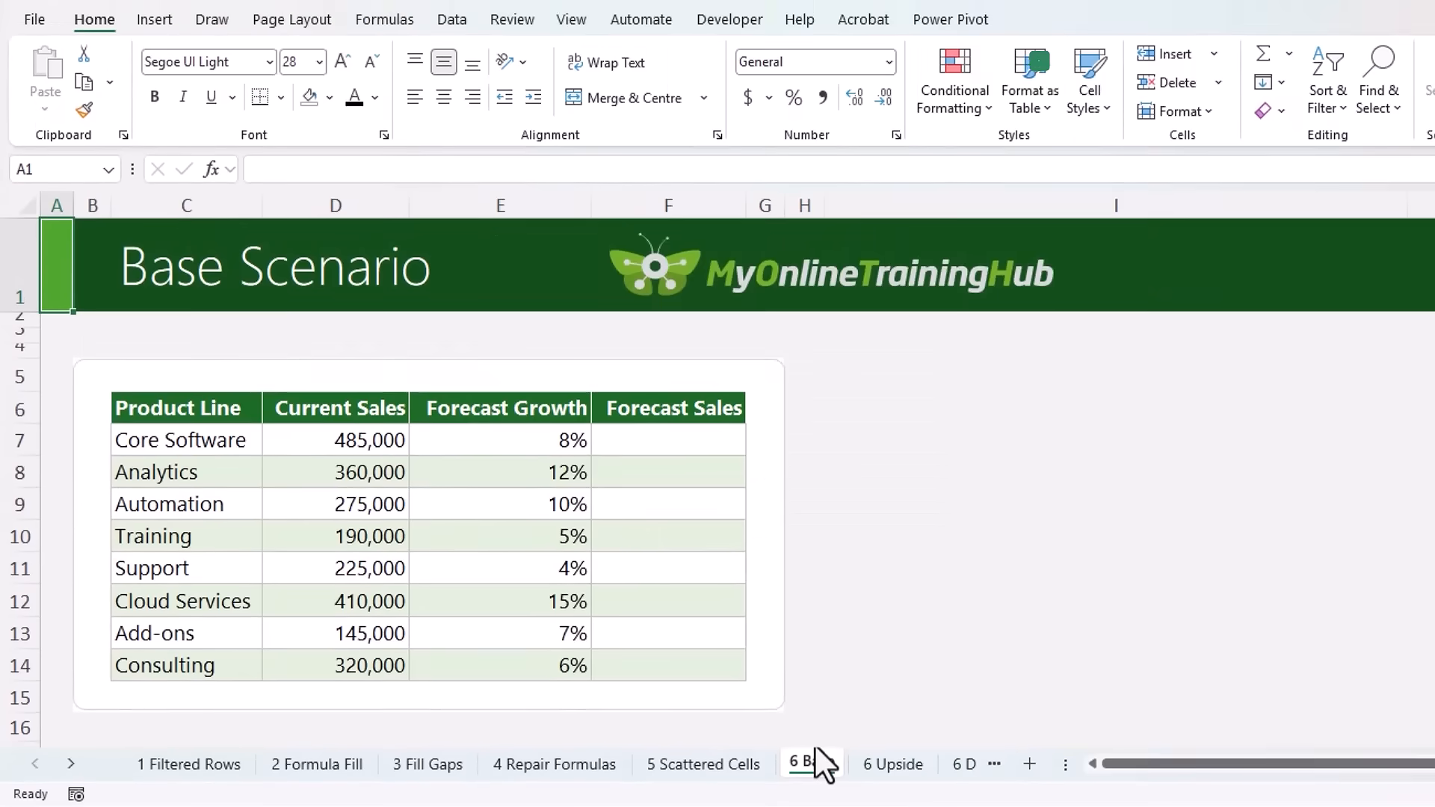
Step: Look through the three scenario sheets and group 6 Base, 6 Upside and 6 Downside for simultaneous editing
{"action": "key", "text": "ctrl+shift+Page_Down"}
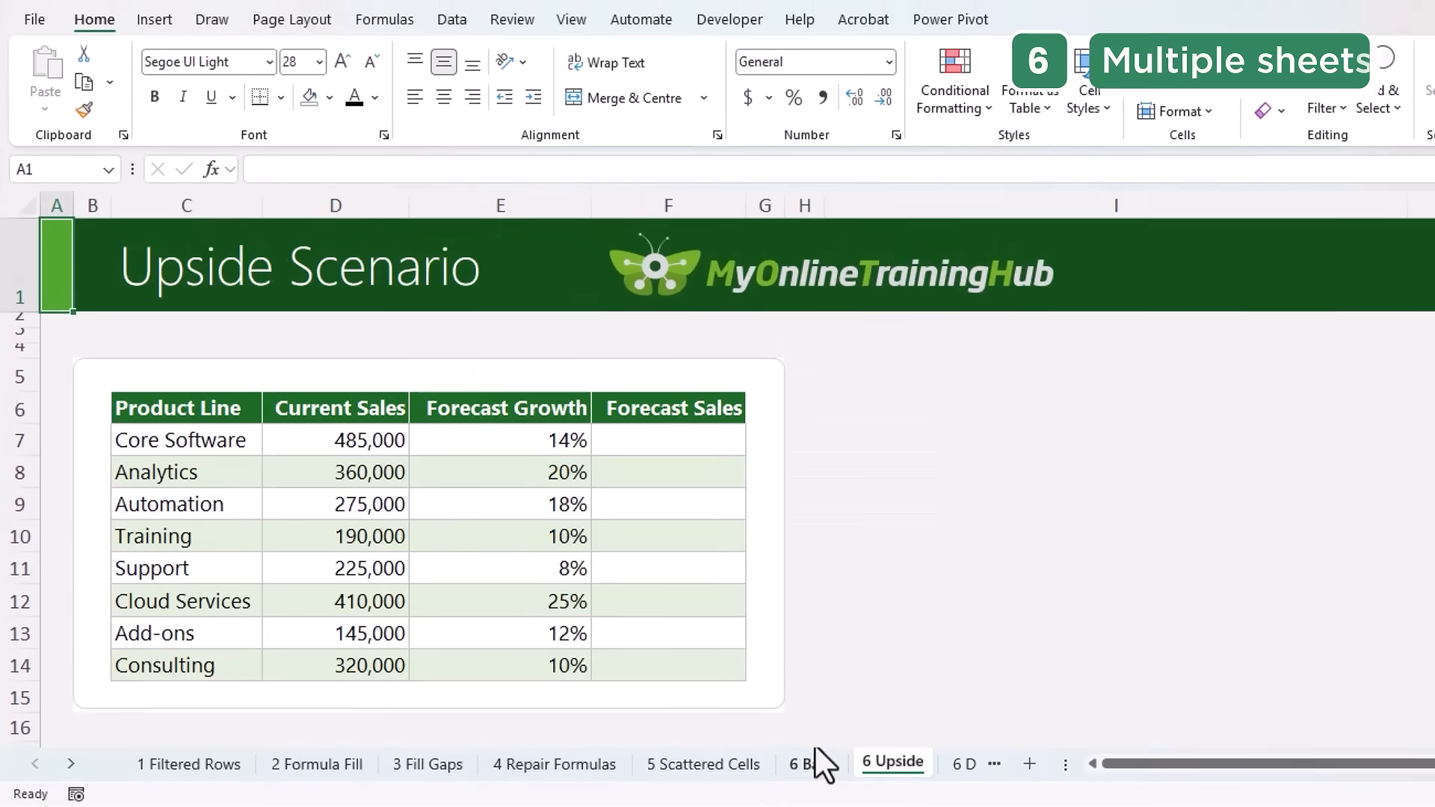
{"action": "key", "text": "ctrl+shift+Page_Down"}
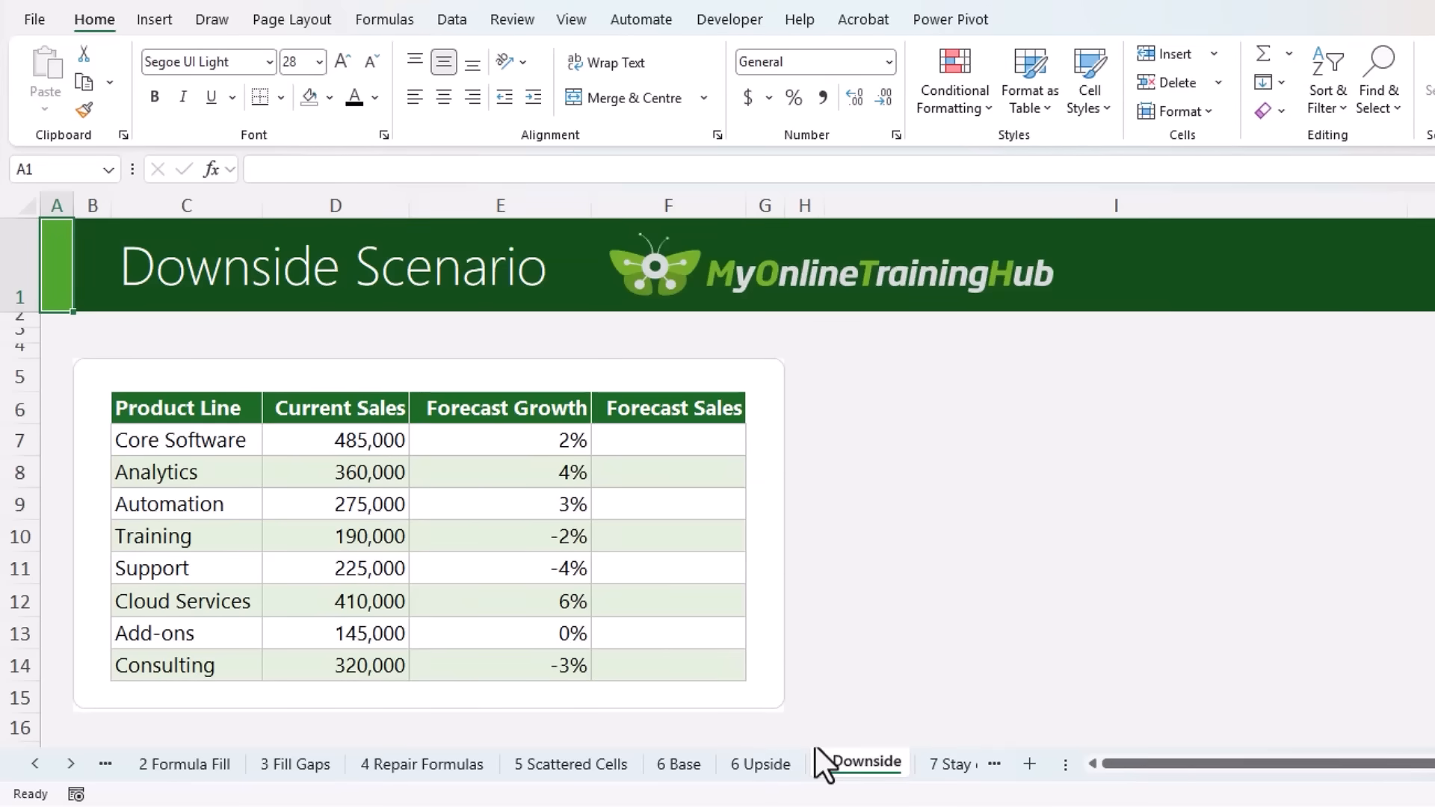
{"action": "key", "text": "ctrl+Page_Up"}
{"action": "key", "text": "ctrl+Page_Up"}
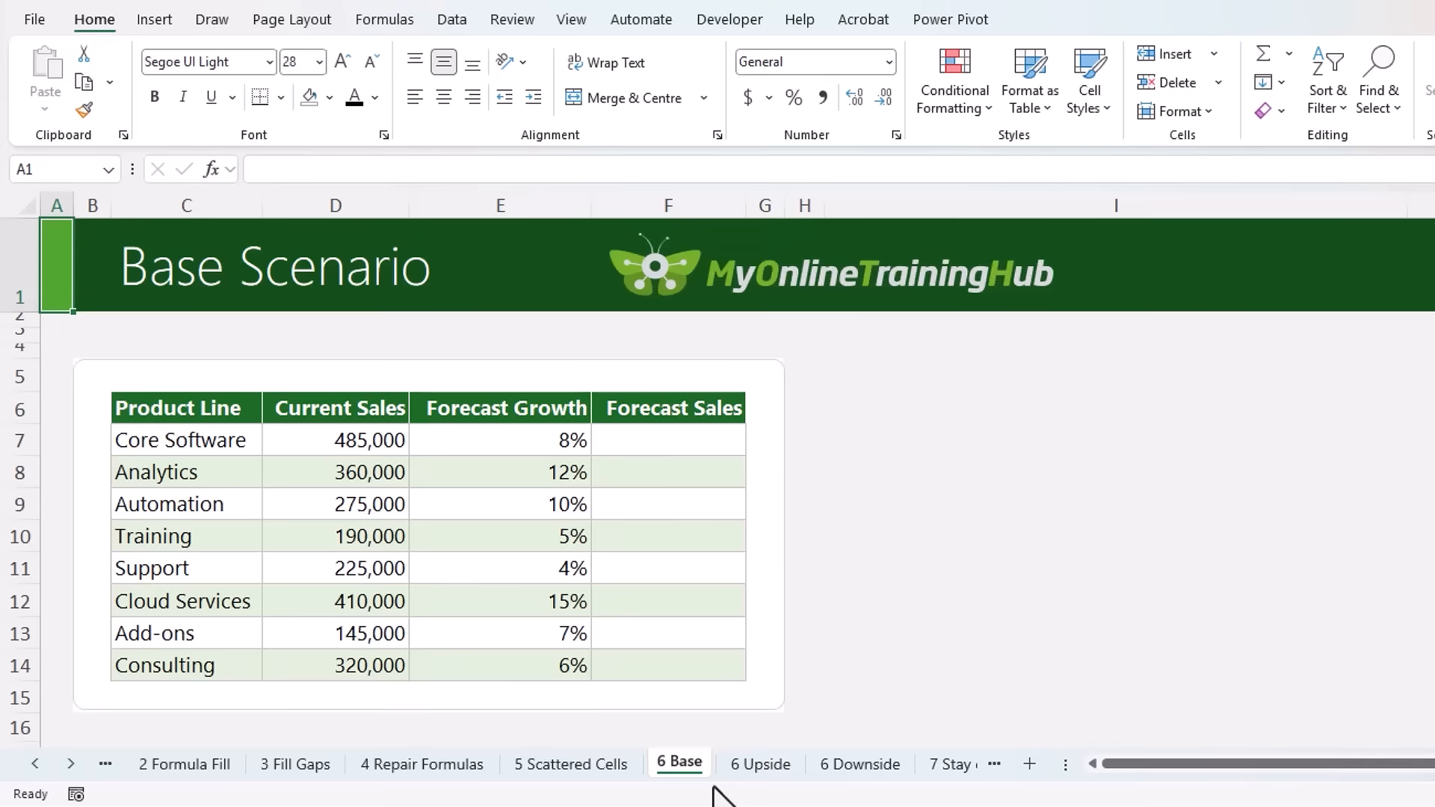
{"action": "left_click", "coordinate": [856, 766], "text": "shift"}
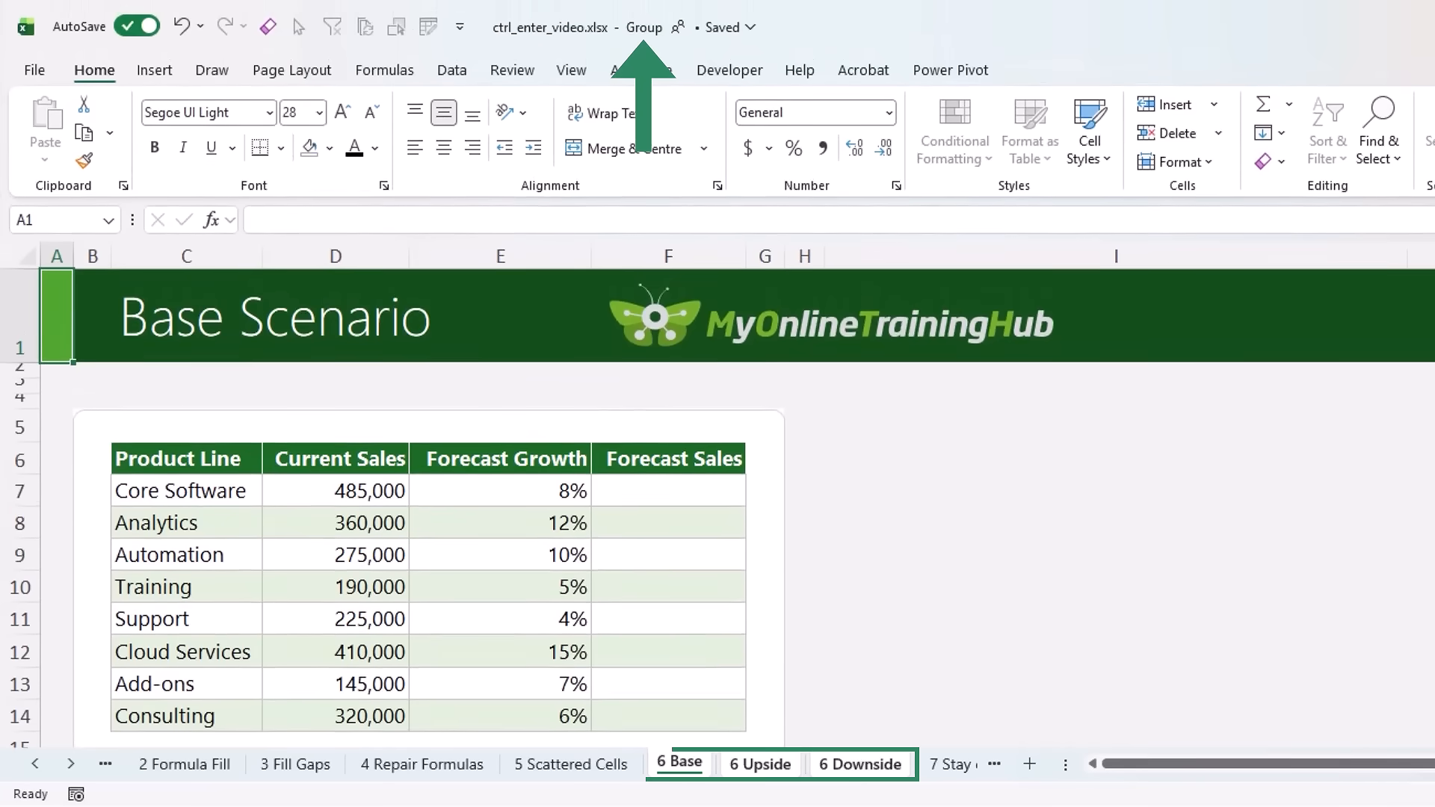
Step: Fill the Forecast Sales cells F7:F14 on all grouped scenario sheets with the formula =D7*(1+E7) in one entry
{"action": "left_click", "coordinate": [669, 491]}
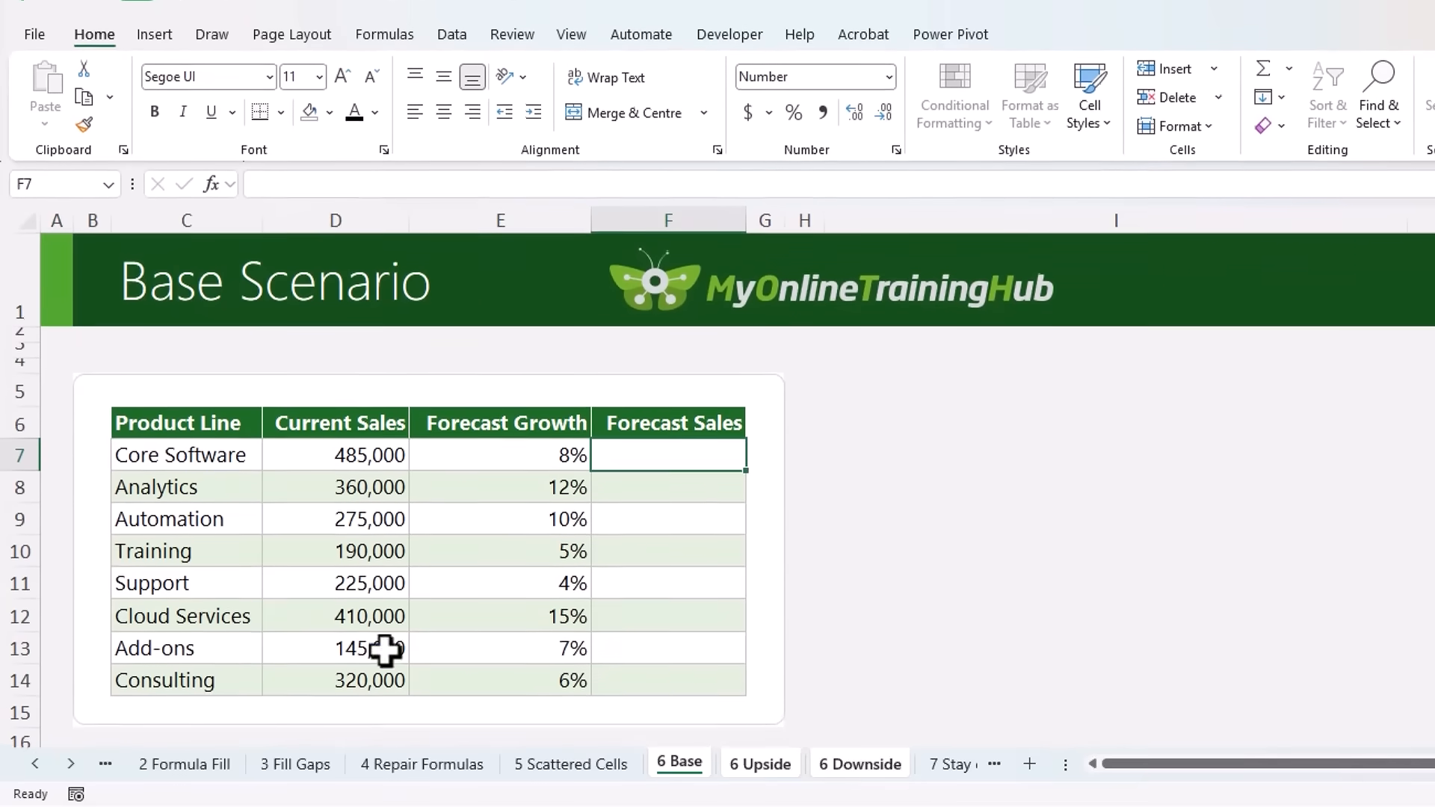
{"action": "left_click_drag", "start_coordinate": [668, 491], "coordinate": [693, 715]}
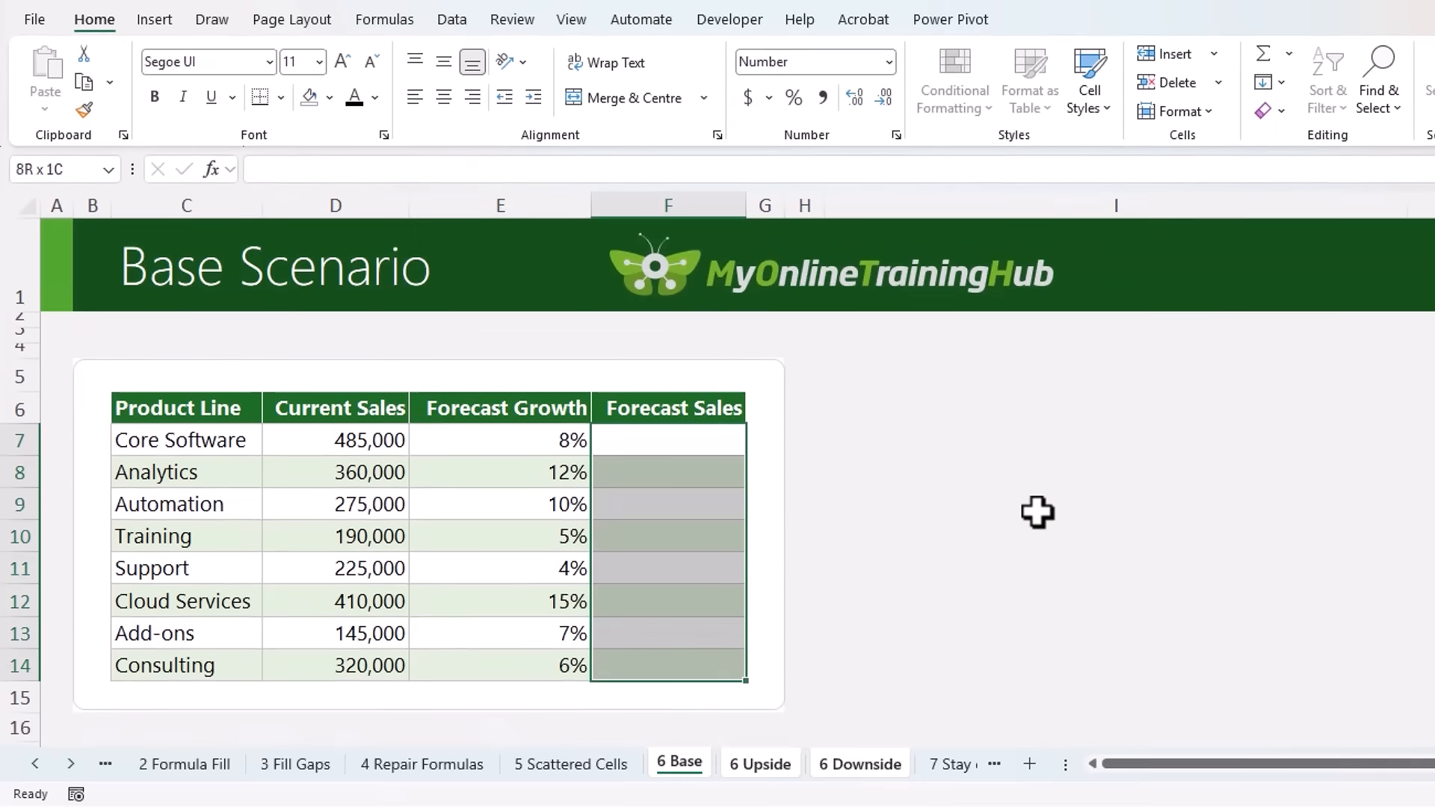
{"action": "type", "text": "="}
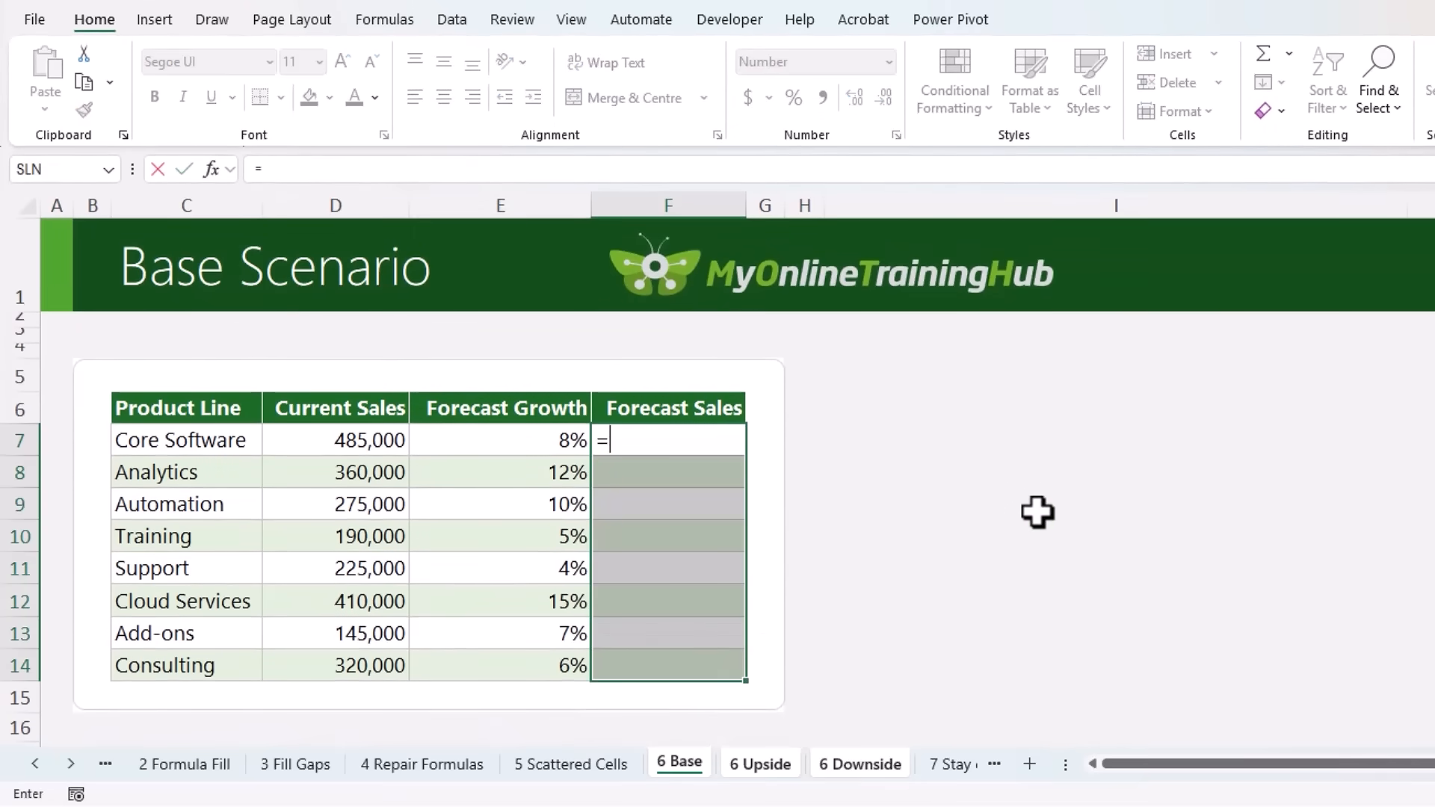
{"action": "key", "text": "Left"}
{"action": "key", "text": "Left"}
{"action": "type", "text": "*(1+"}
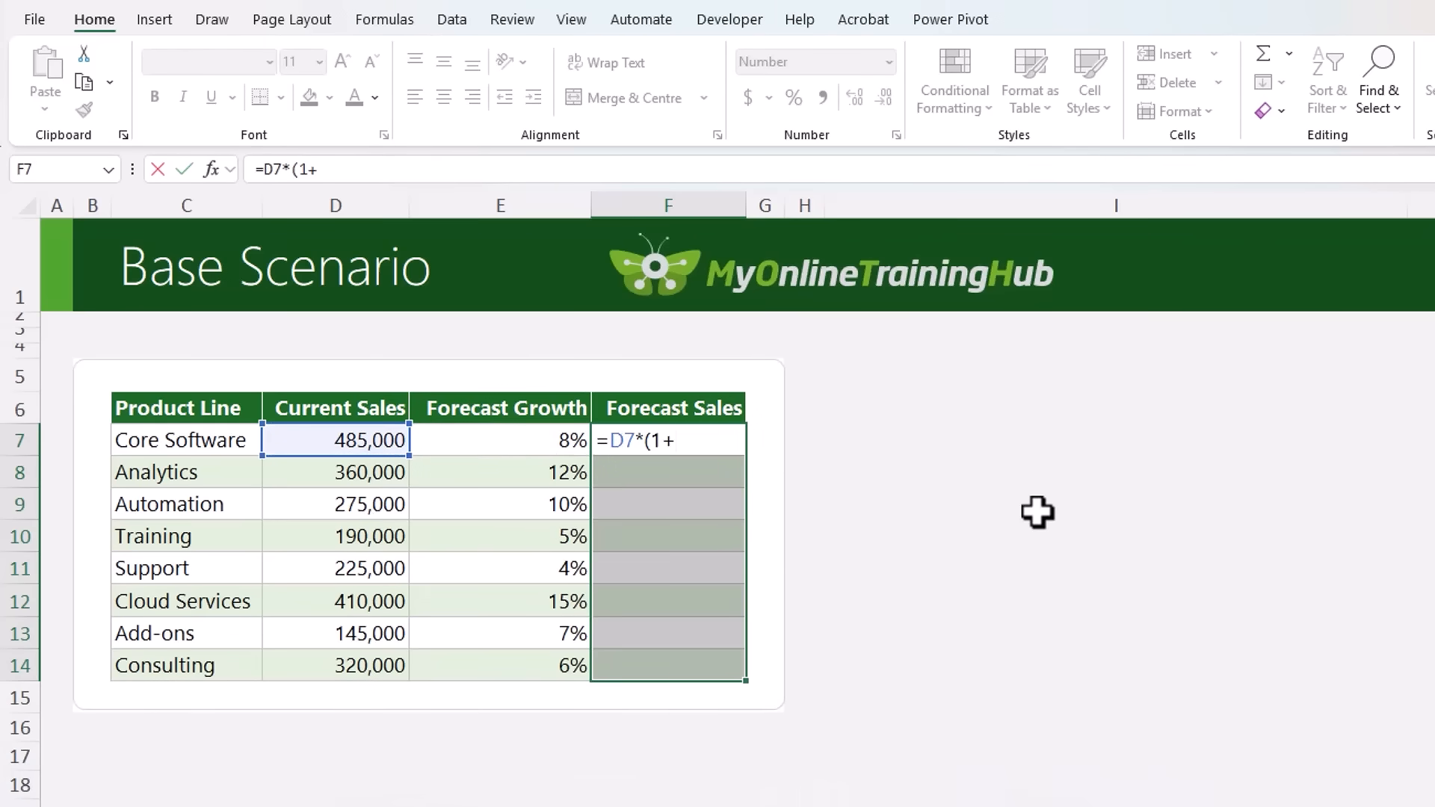
{"action": "key", "text": "Left"}
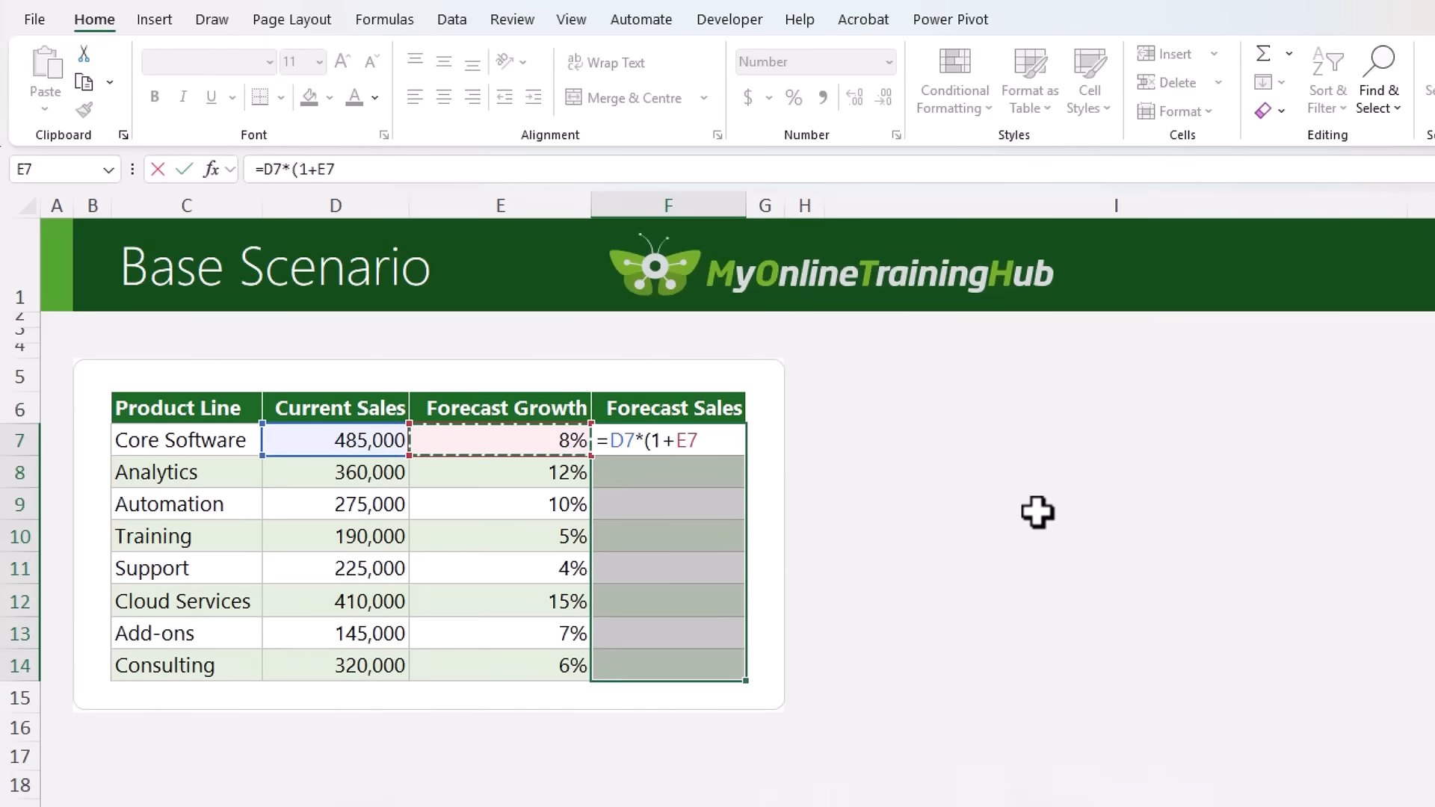
{"action": "type", "text": ")"}
{"action": "key", "text": "ctrl+Return"}
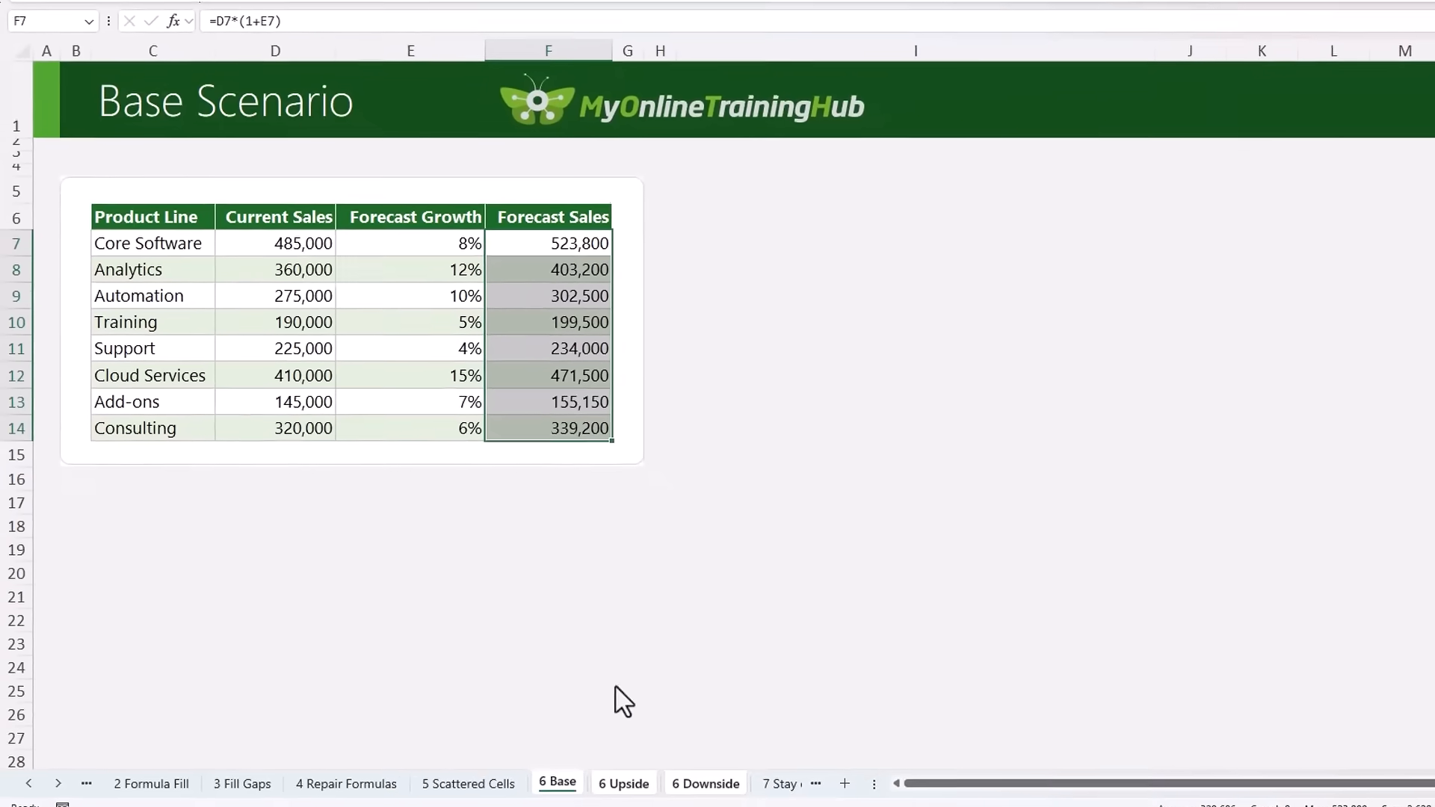
Step: Ungroup the scenario sheets and check the Forecast Sales column on 6 Upside and 6 Downside
{"action": "right_click", "coordinate": [557, 782]}
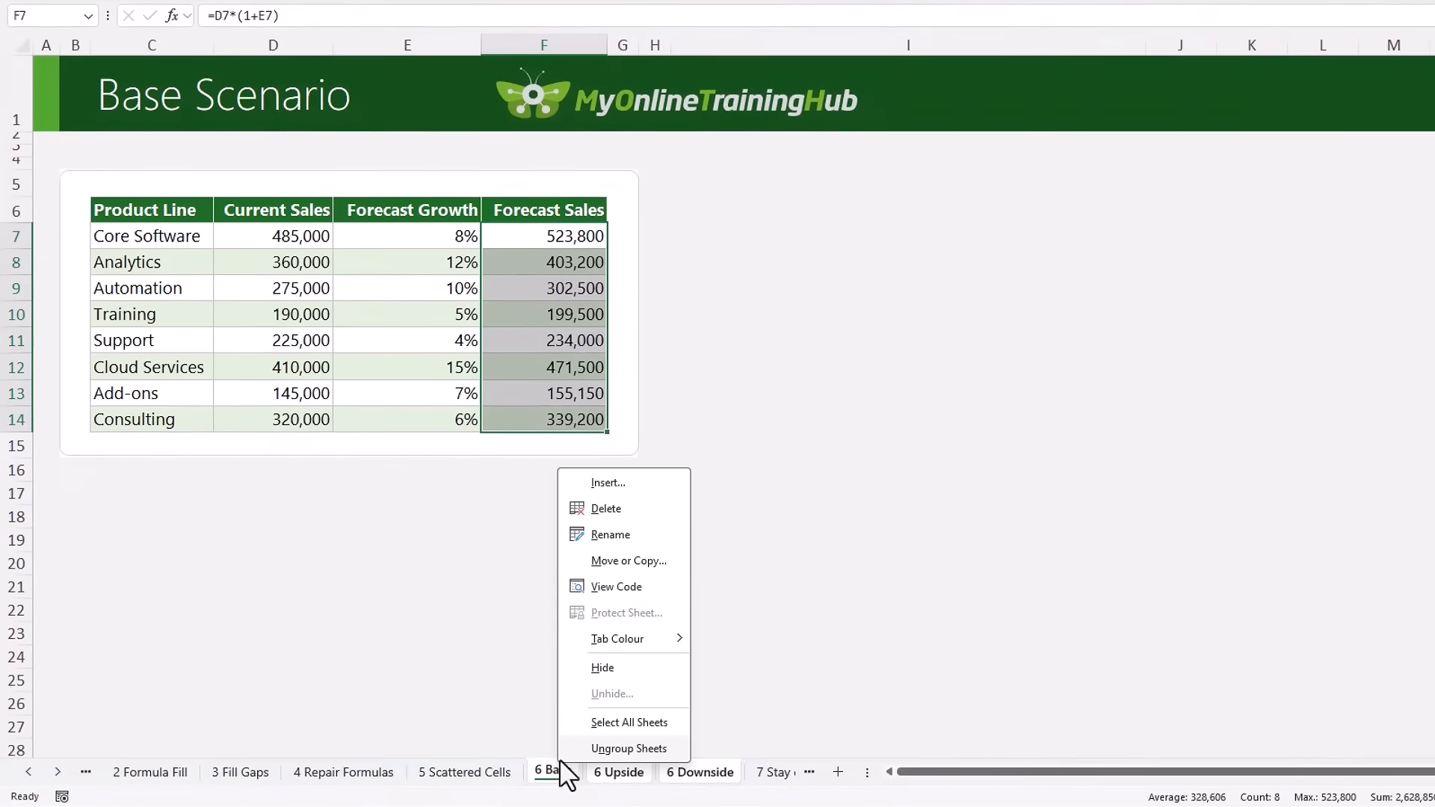
{"action": "left_click", "coordinate": [577, 746]}
{"action": "key", "text": "ctrl+Page_Down"}
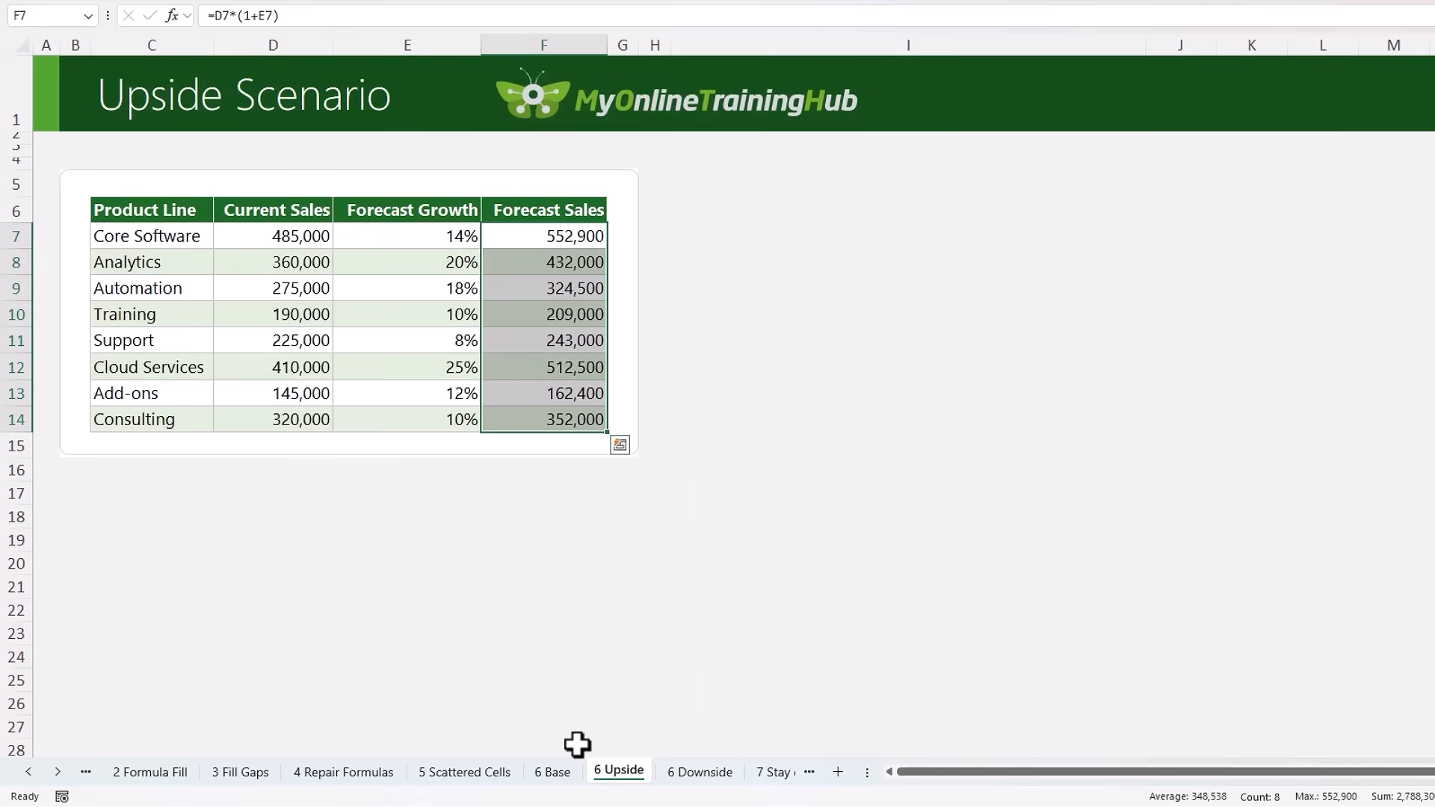
{"action": "key", "text": "ctrl+Page_Down"}
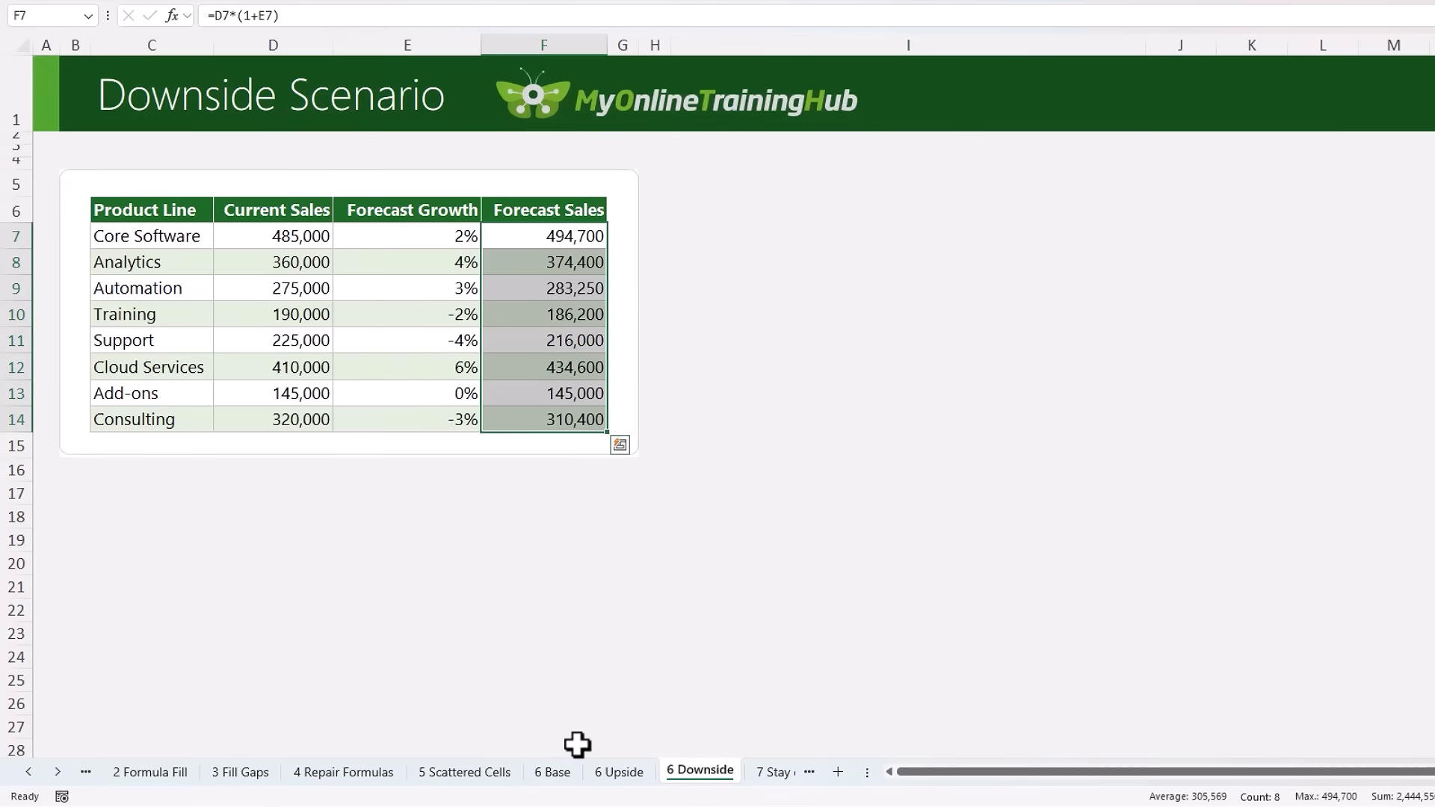
{"action": "key", "text": "ctrl+Page_Up"}
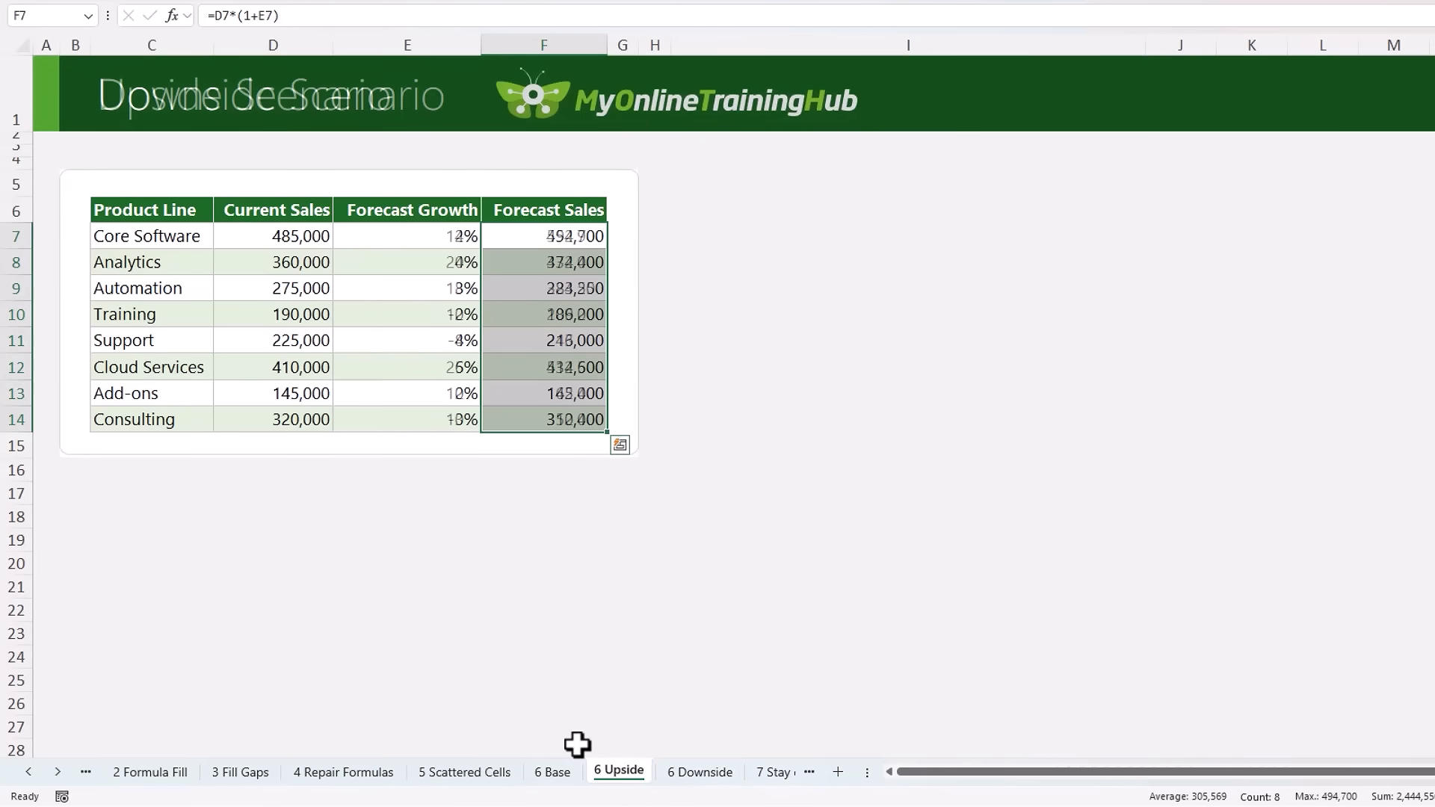
{"action": "key", "text": "ctrl+Page_Up"}
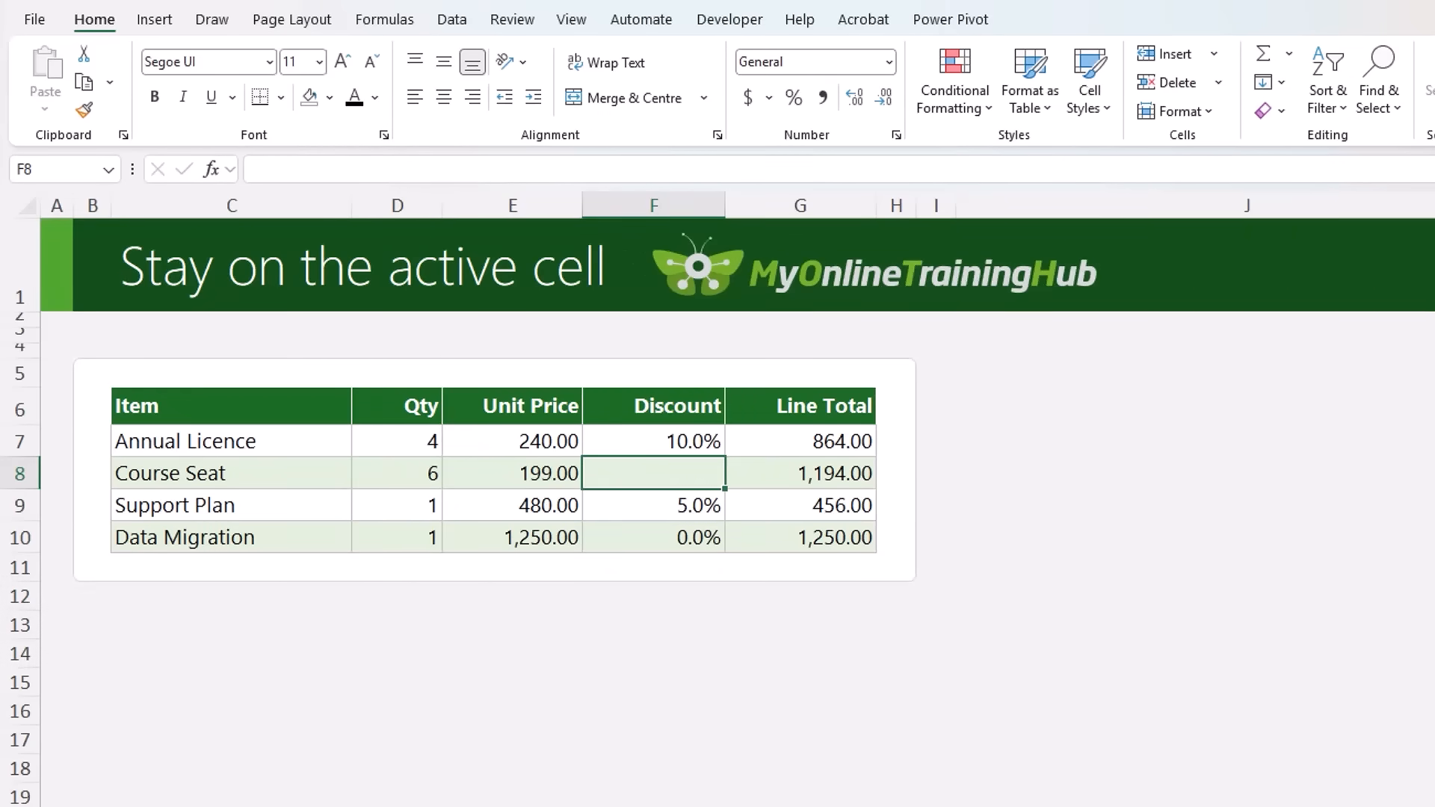
Step: Try entering .125 as the Course Seat discount in F8, moving back to the cell, and undo the entry
{"action": "type", "text": ".125"}
{"action": "key", "text": "Return"}
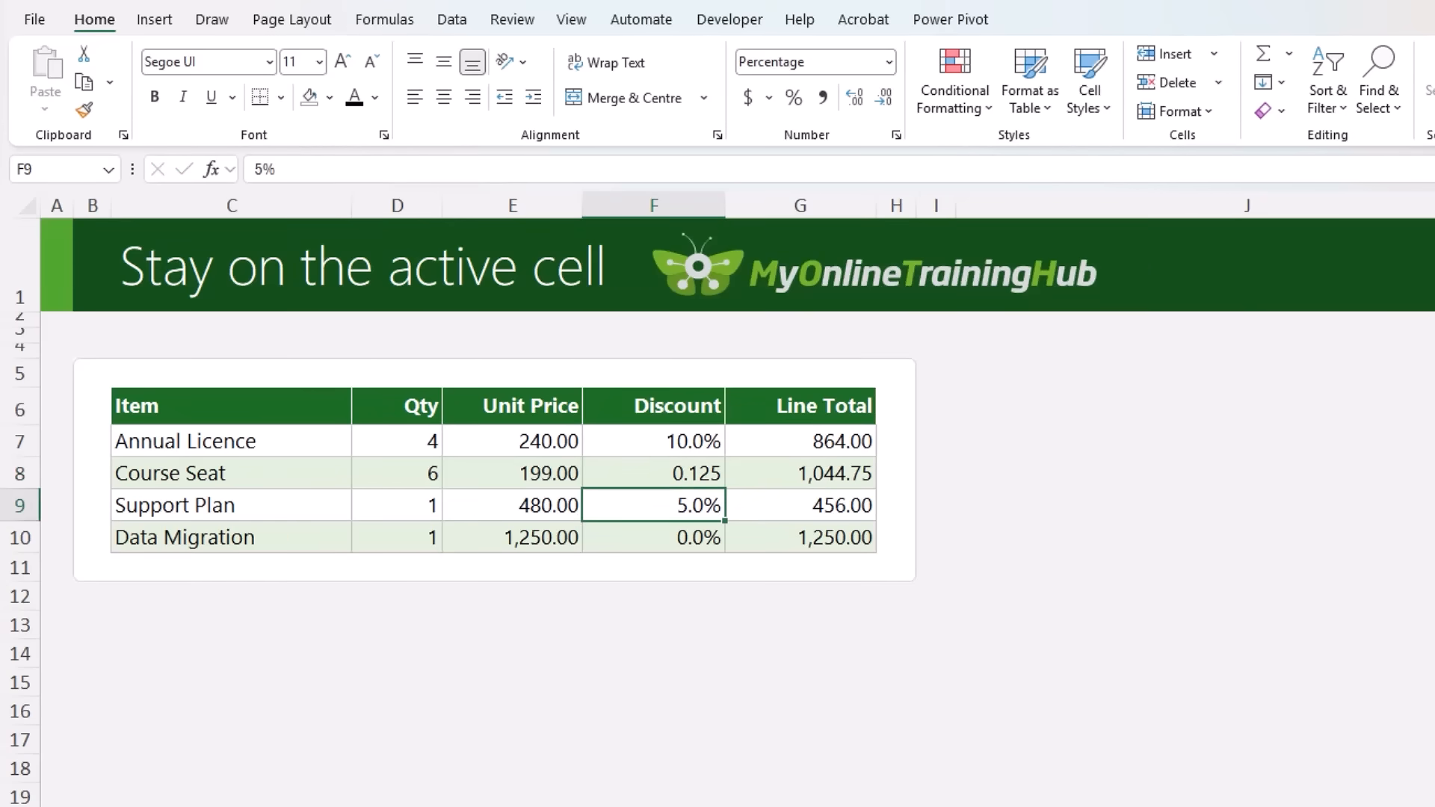
{"action": "key", "text": "Up"}
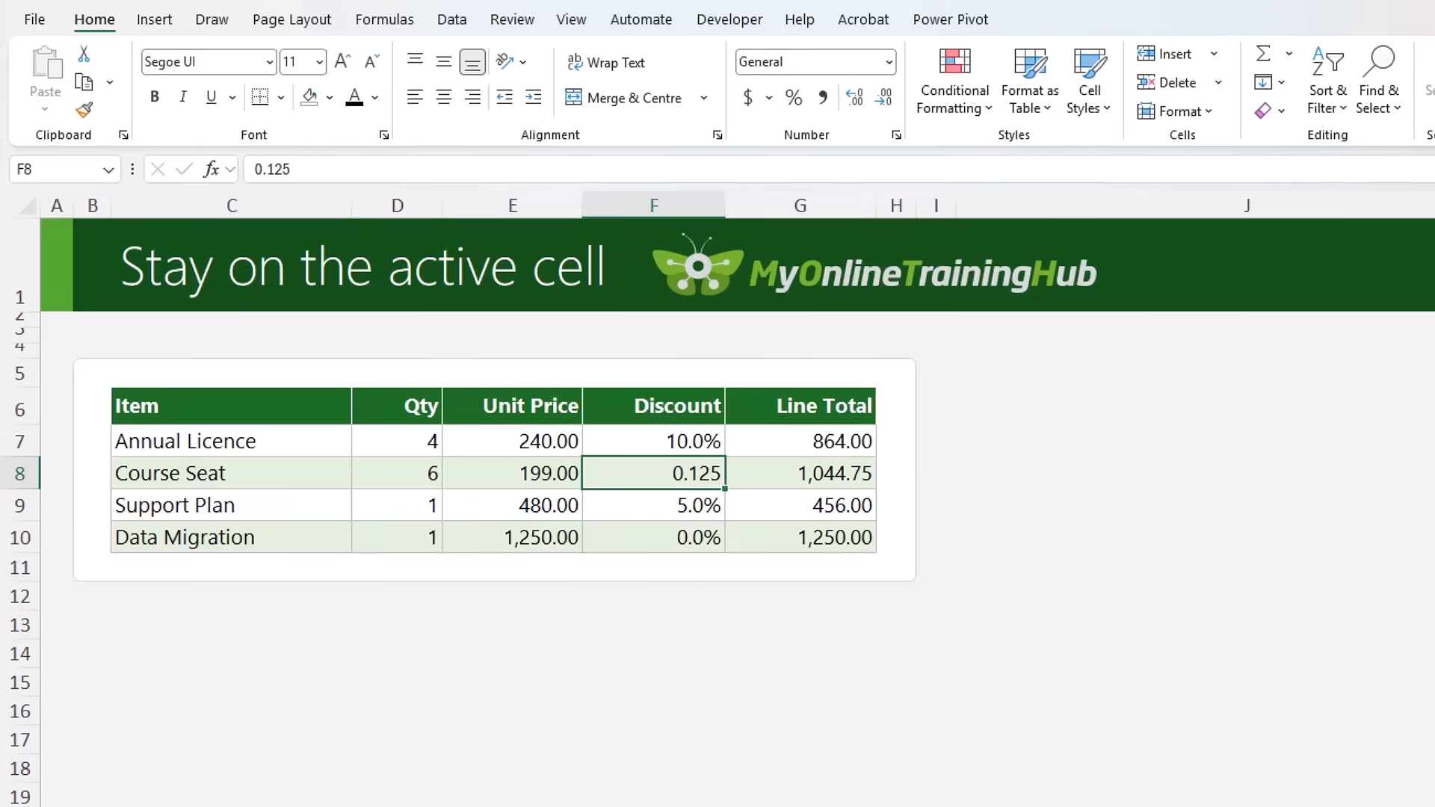
{"action": "key", "text": "ctrl+z"}
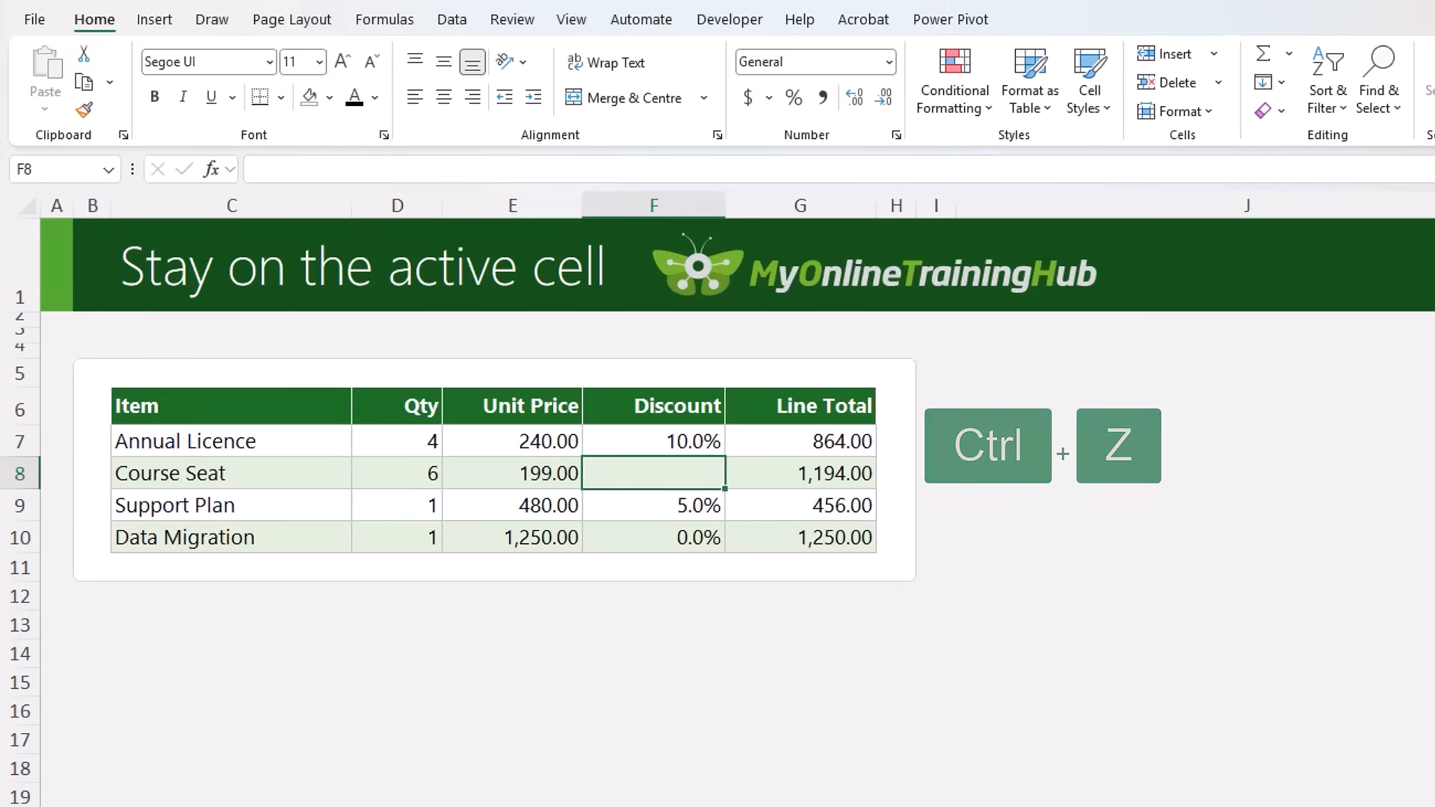
Step: Enter .125 as the Course Seat discount, keeping F8 active, and format it as a percentage with one decimal place
{"action": "type", "text": ".125"}
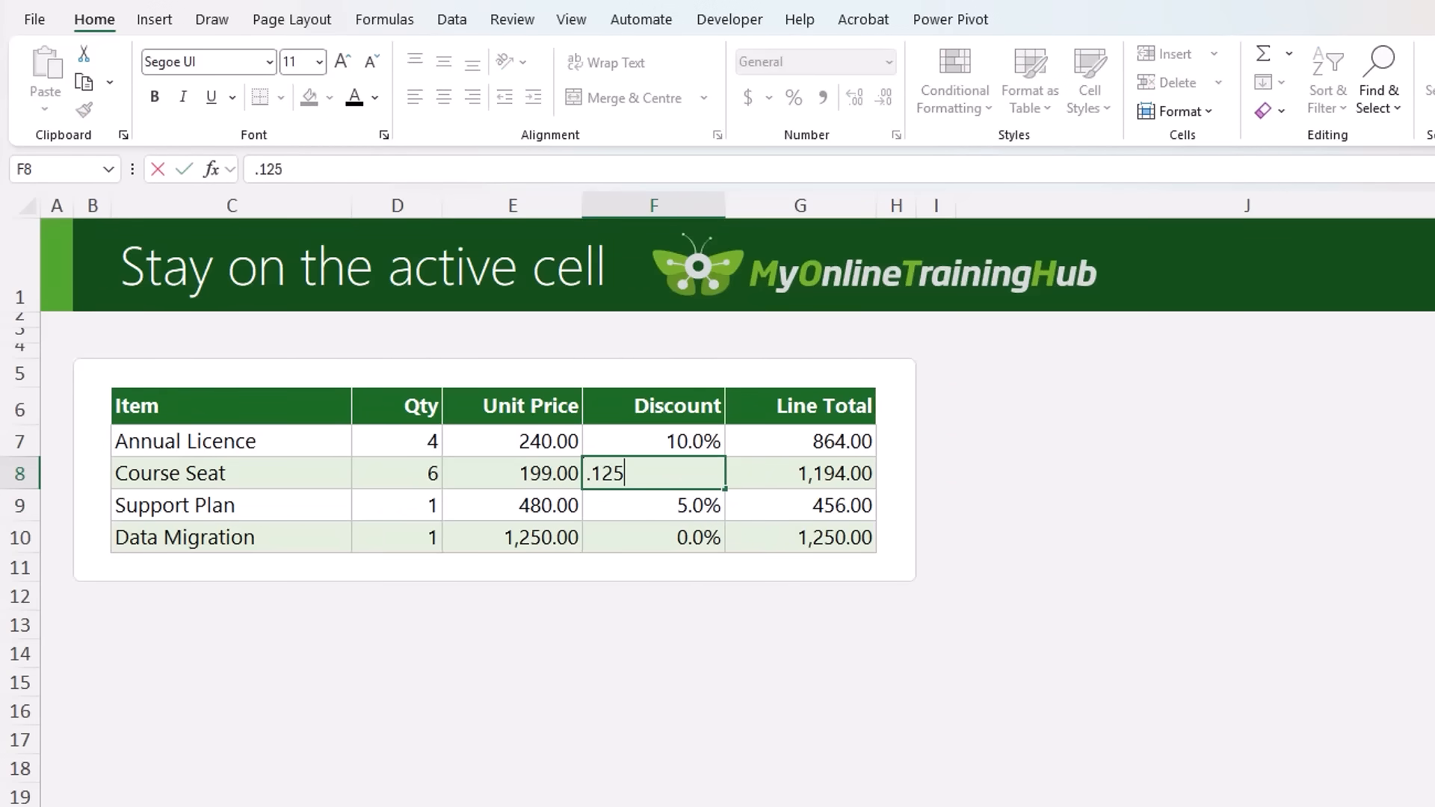
{"action": "key", "text": "ctrl+Return"}
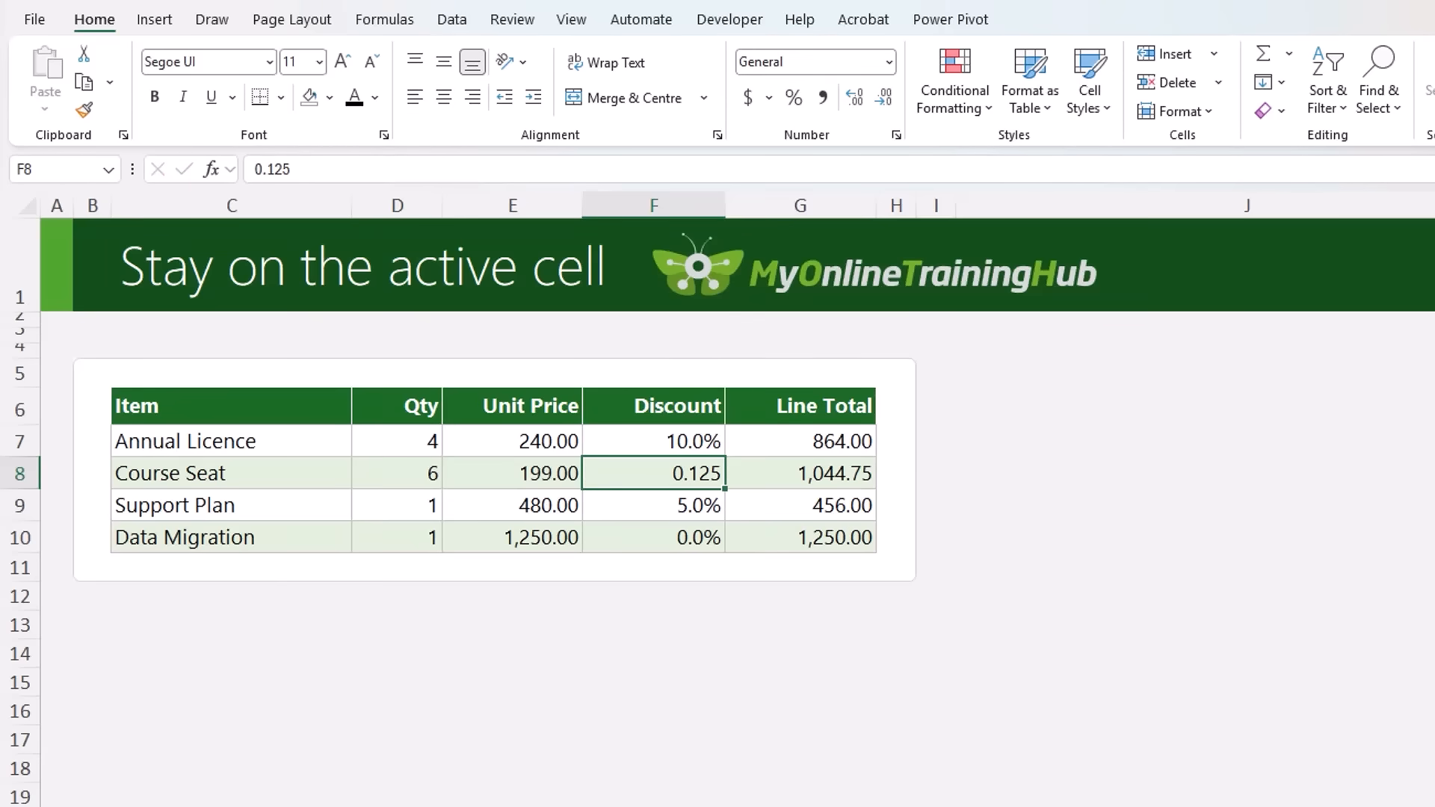
{"action": "left_click", "coordinate": [794, 98]}
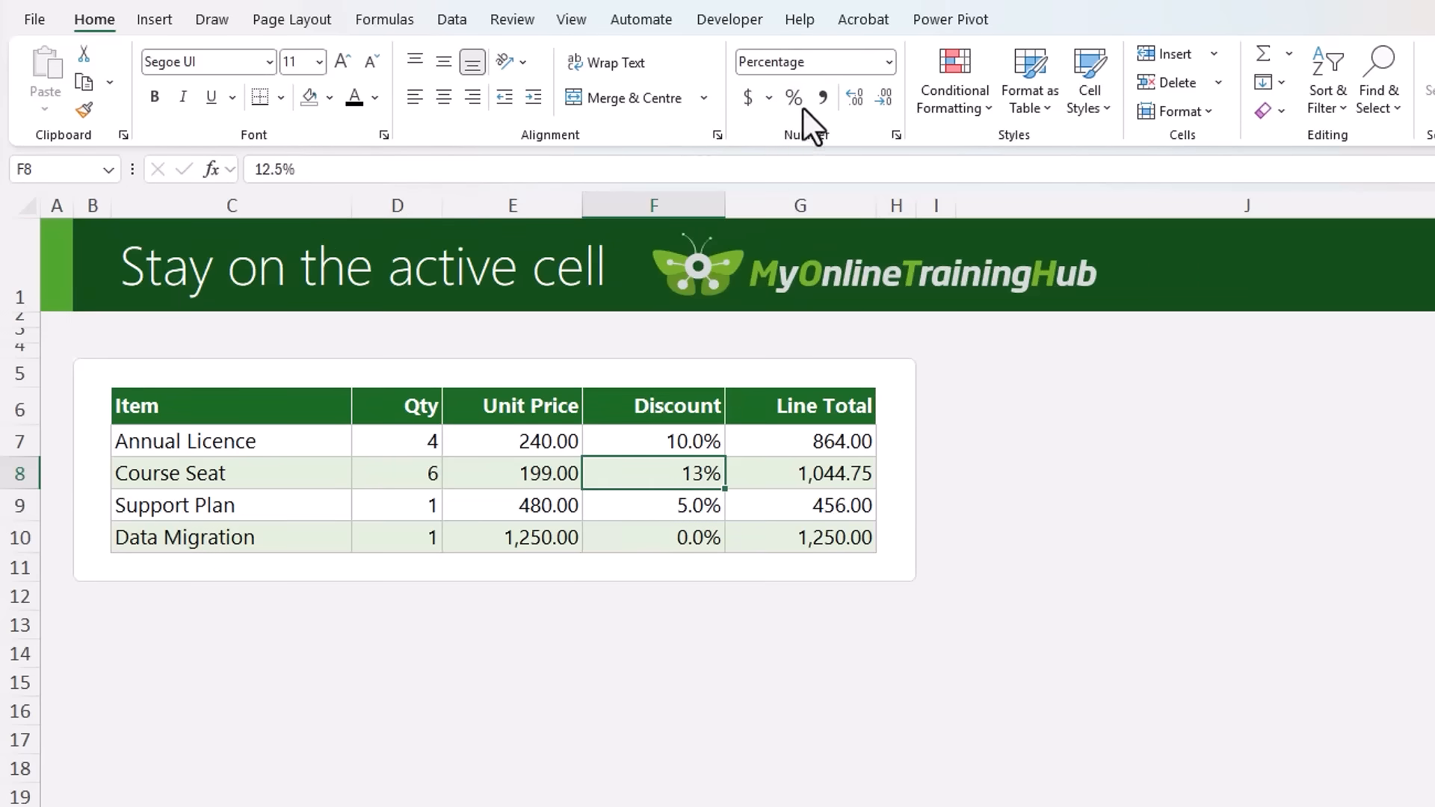
{"action": "left_click", "coordinate": [854, 98]}
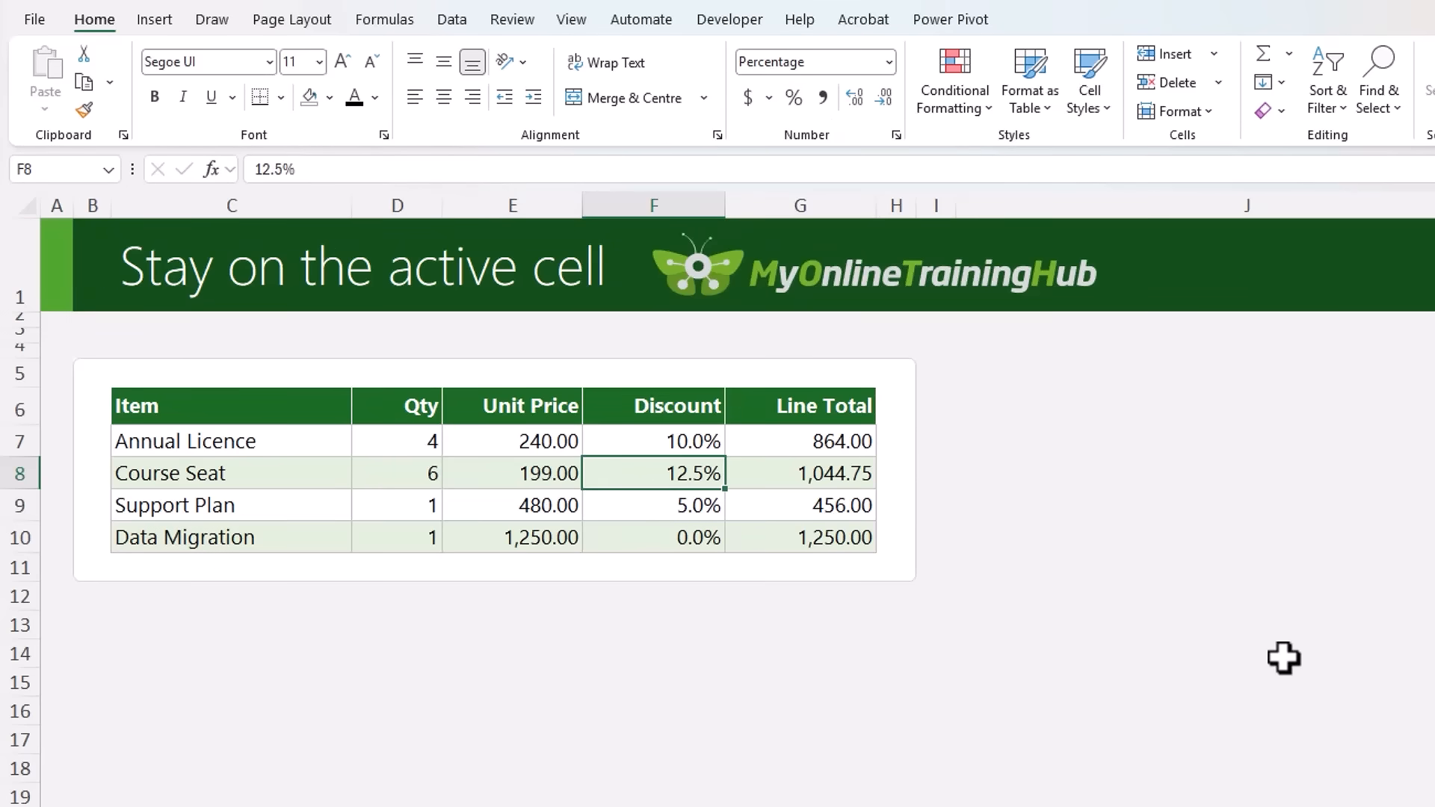